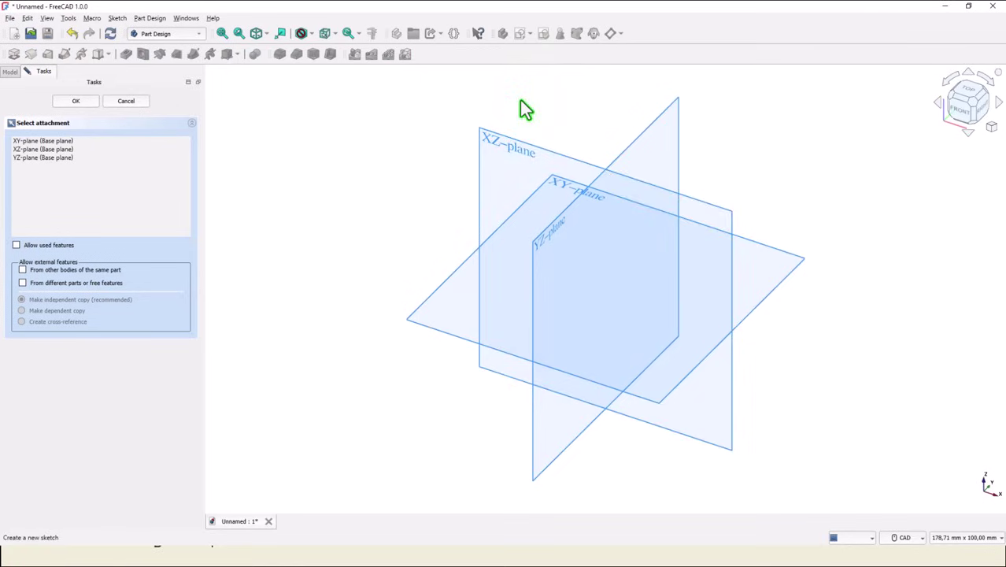
Start a sketch on the XY plane and draw a polyline of three sides, with horizontal edges about 57 mm long starting and ending on the vertical axis.
left_click(762, 247)
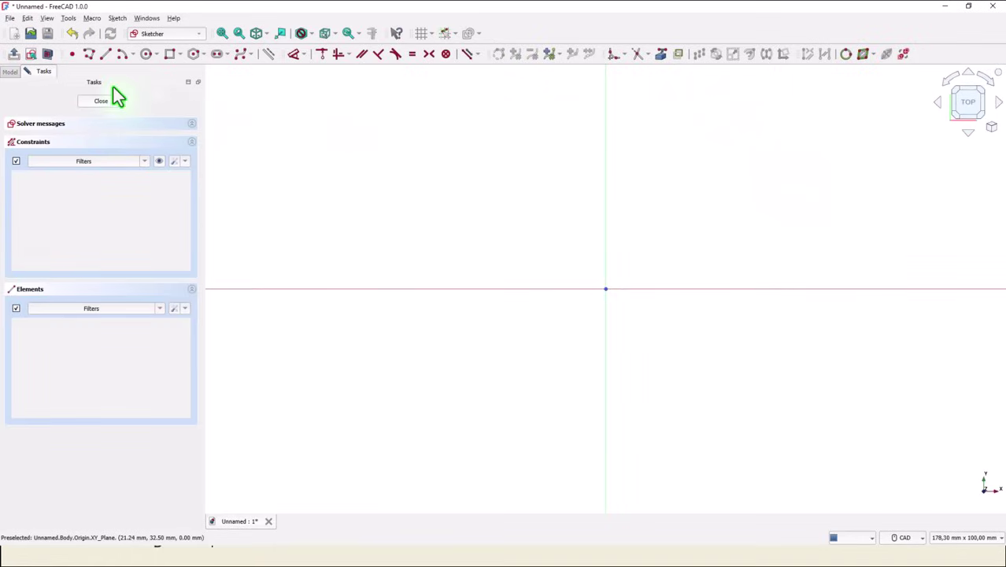
left_click(90, 53)
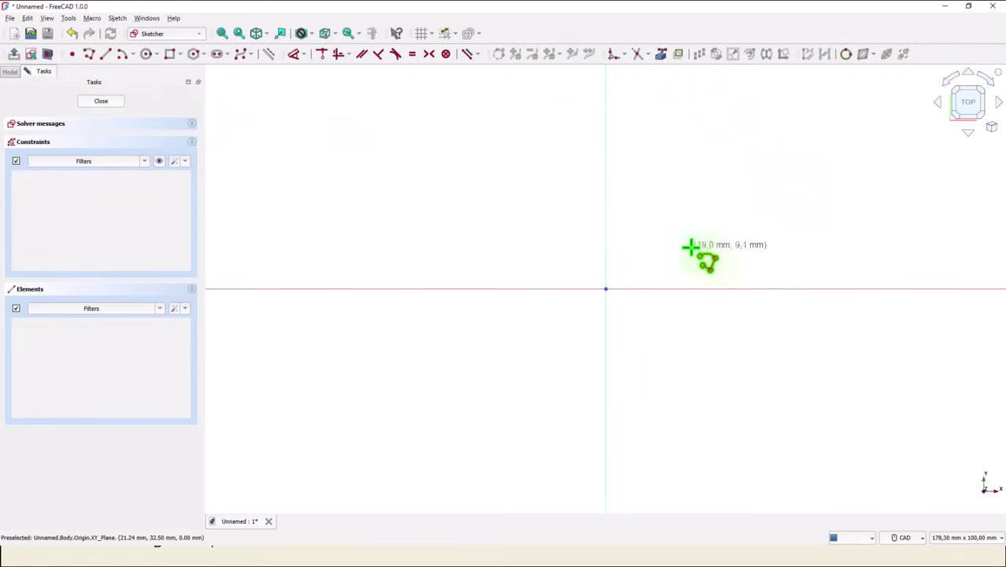
left_click(606, 197)
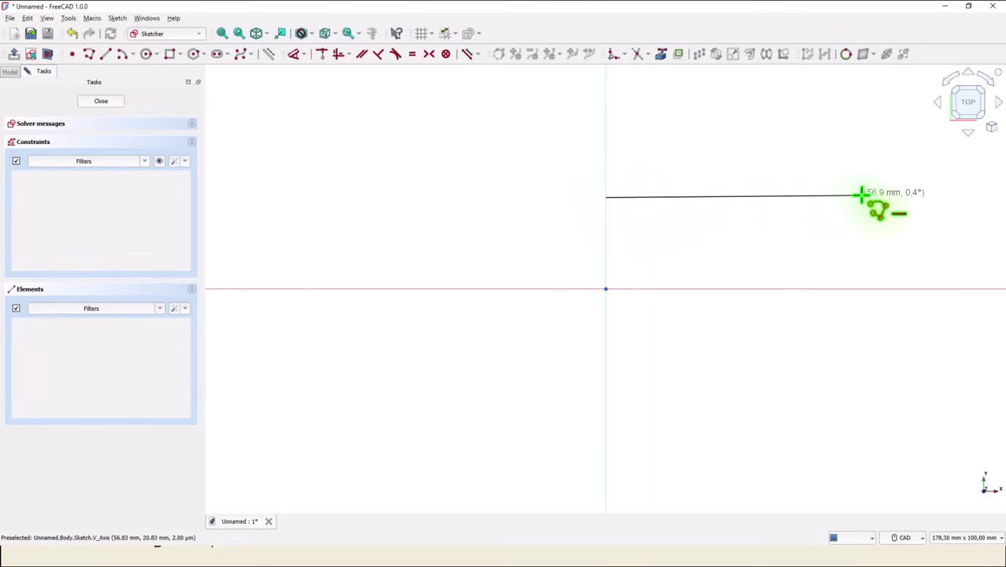
left_click(861, 196)
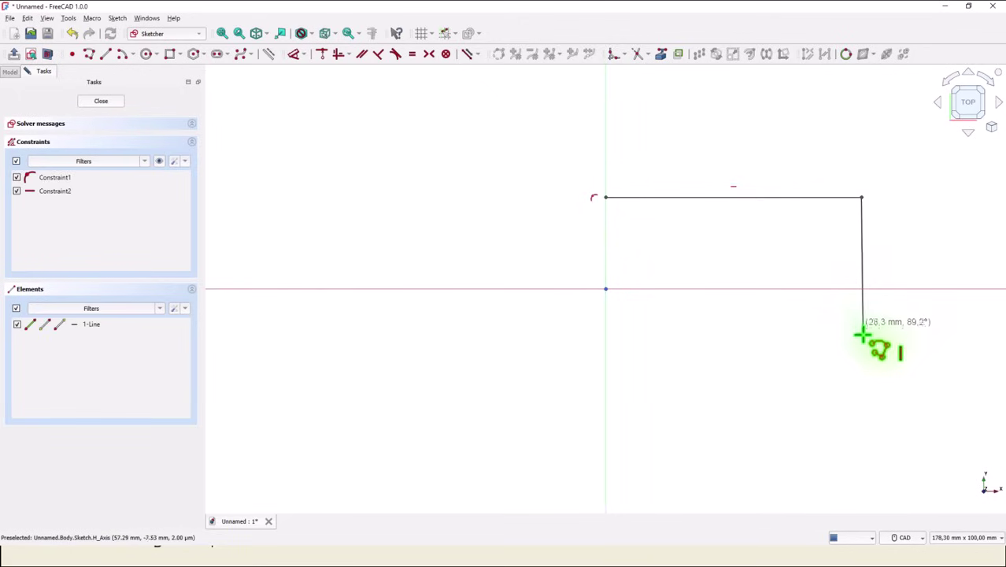
left_click(862, 376)
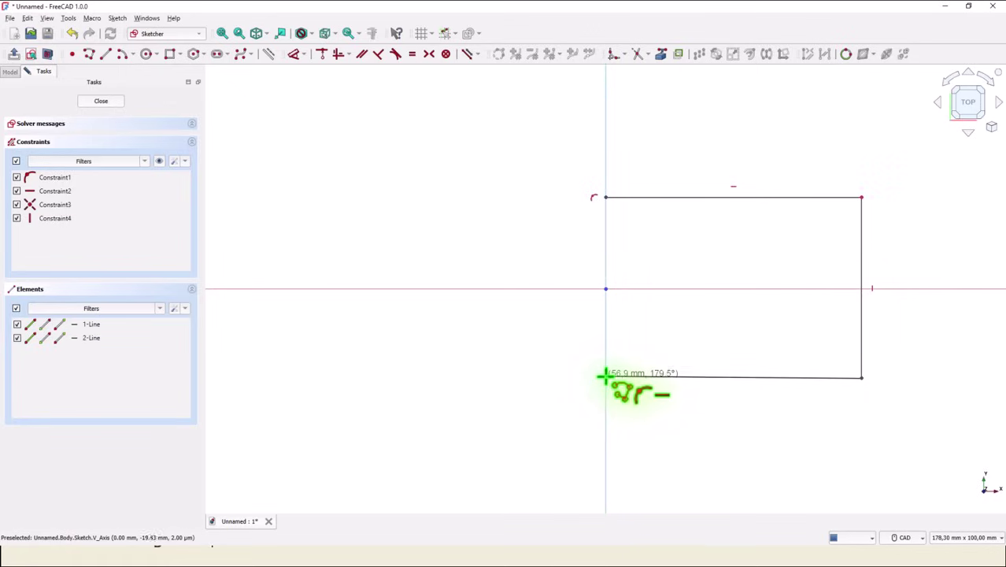
left_click(606, 377)
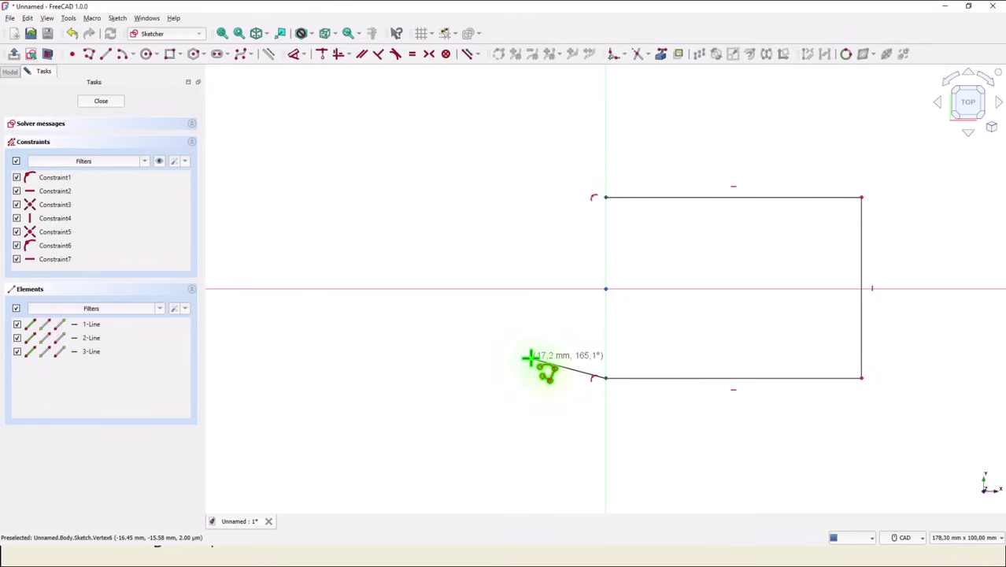
Close the polyline with a tangent arc from the lower edge's end back to the upper edge's start.
key("m")
key("m")
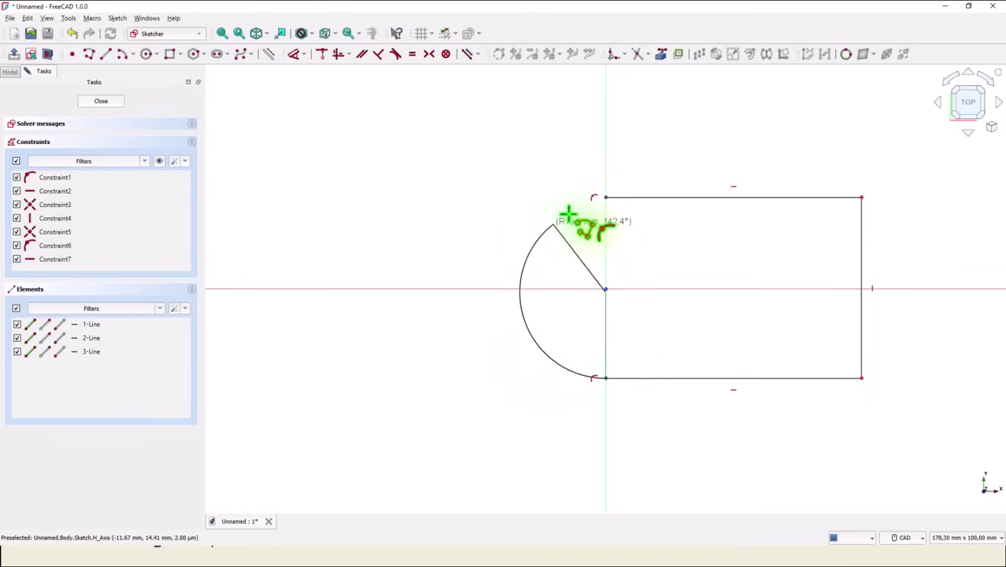
left_click(602, 197)
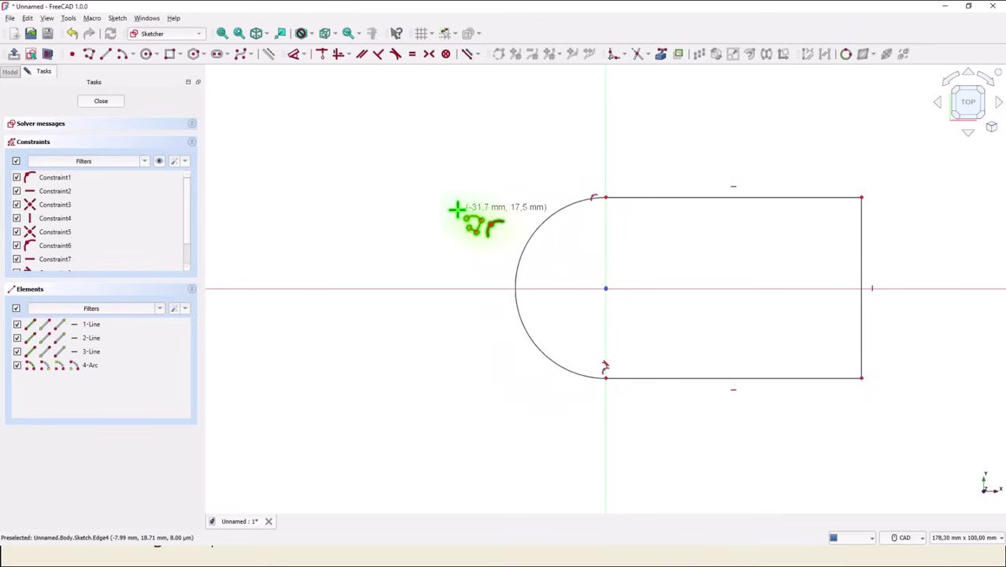
right_click(415, 193)
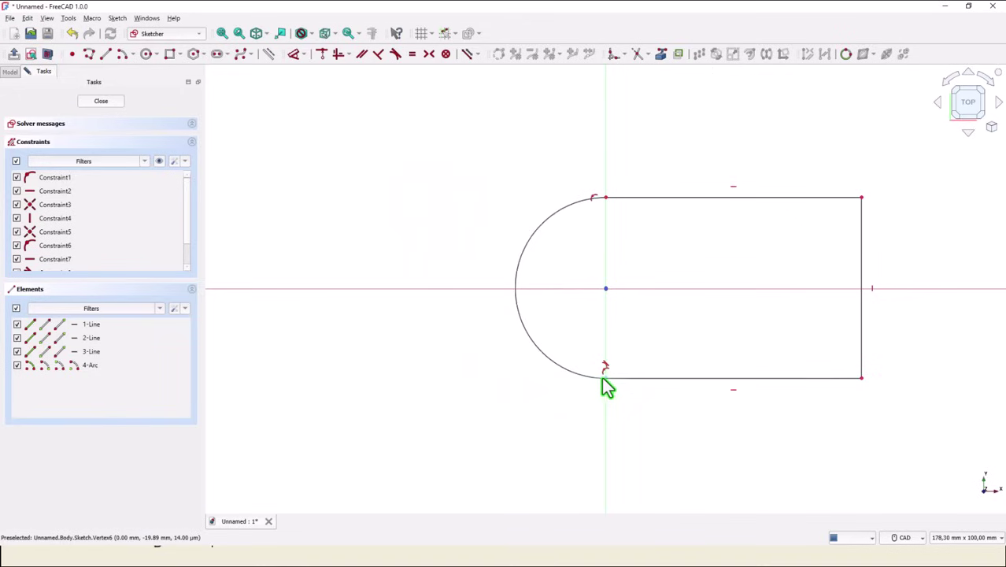
Test the profile's freedom by moving the arc's lower endpoint, and constrain the arc's centre coincident with the origin.
left_click_drag(602, 381, 604, 402)
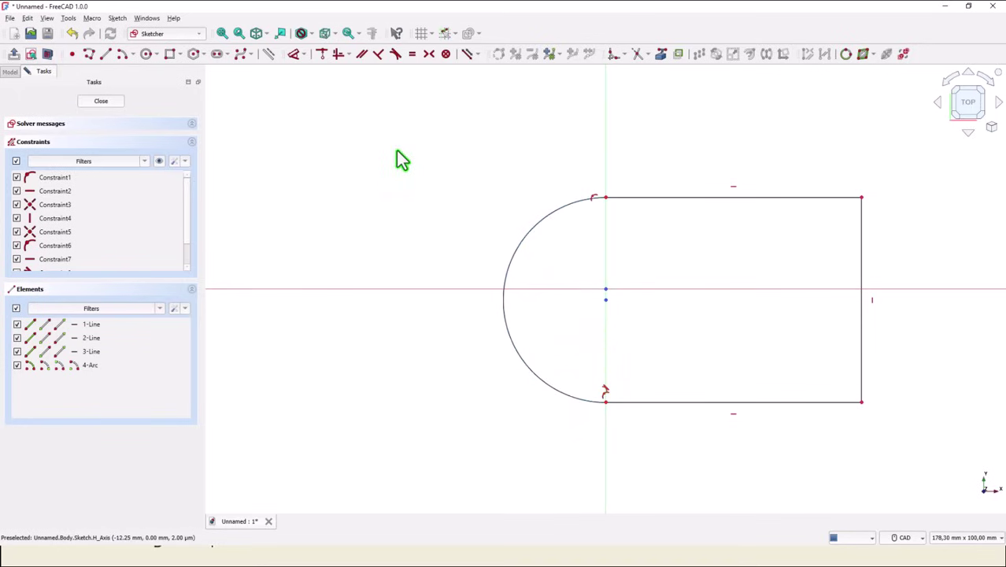
left_click(322, 55)
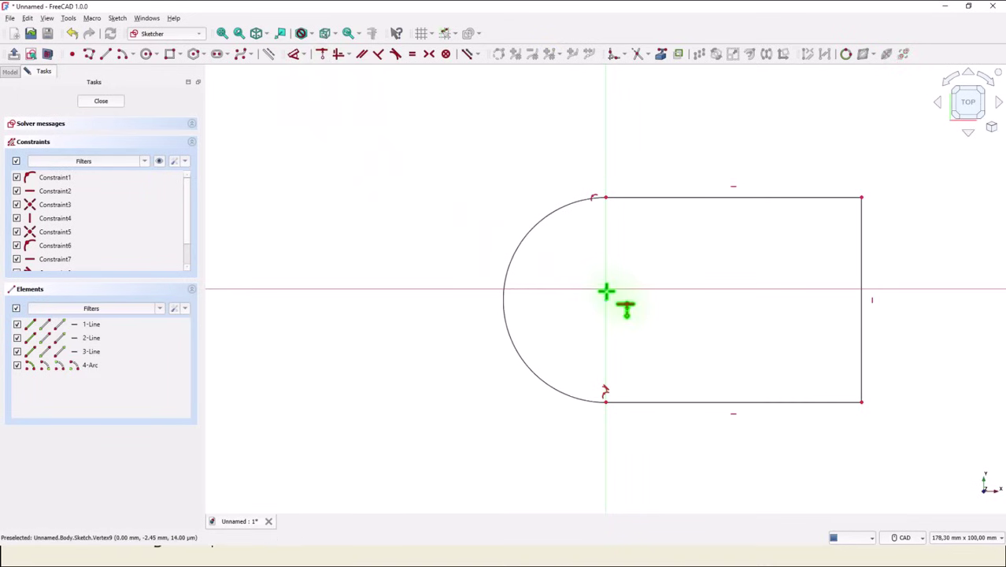
left_click(606, 292)
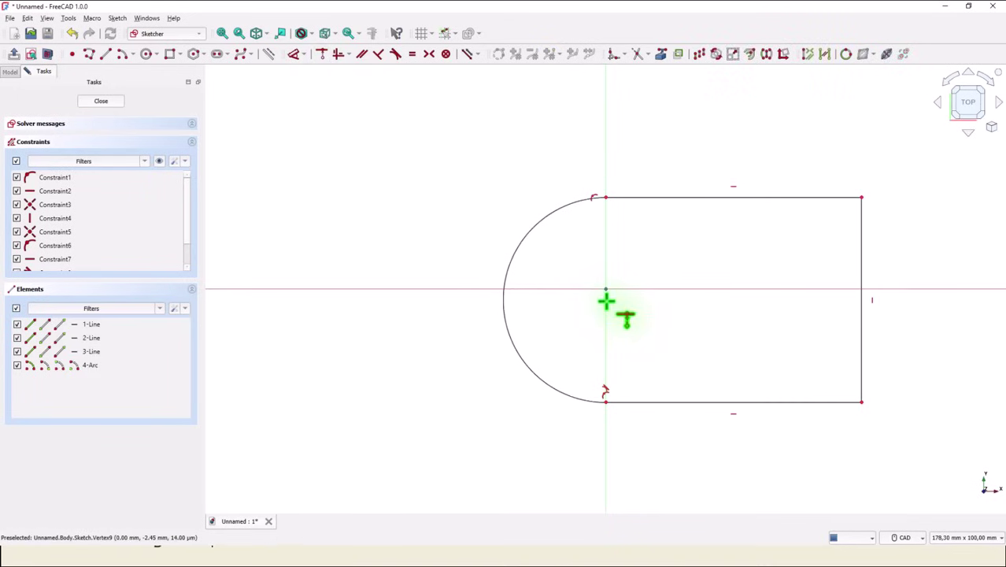
left_click(606, 300)
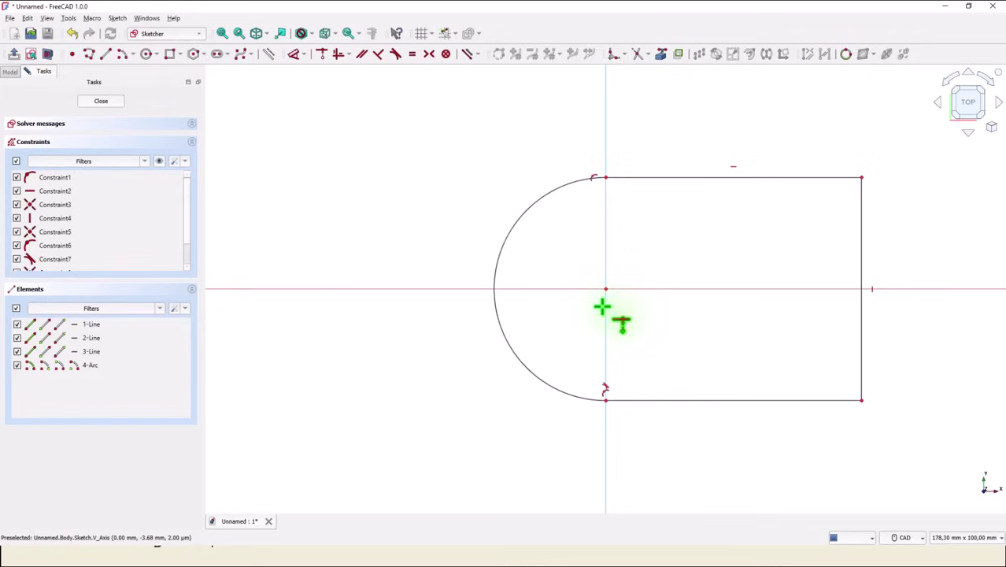
Dimension the arc with a radius of 40 mm.
left_click(293, 54)
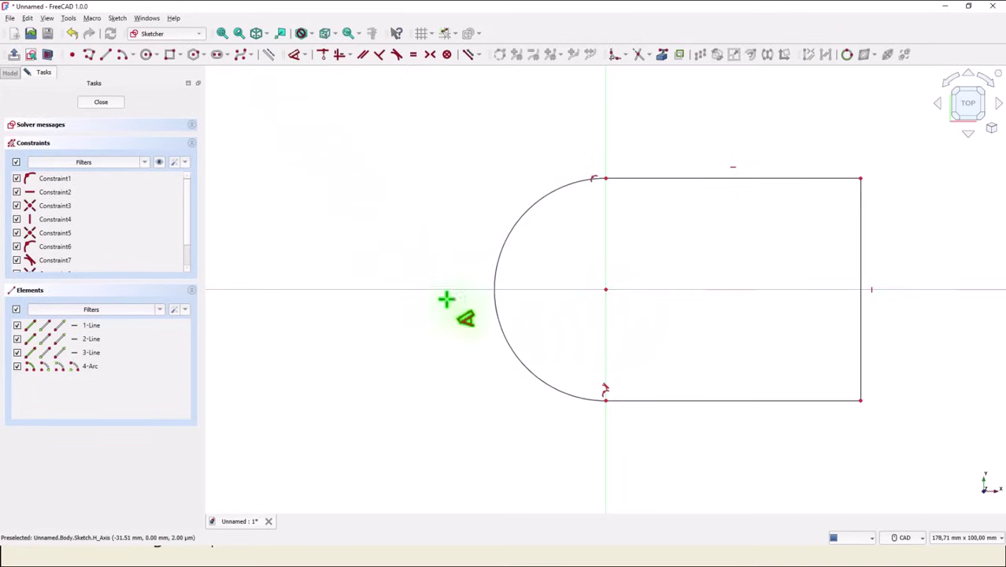
left_click(511, 344)
left_click(445, 379)
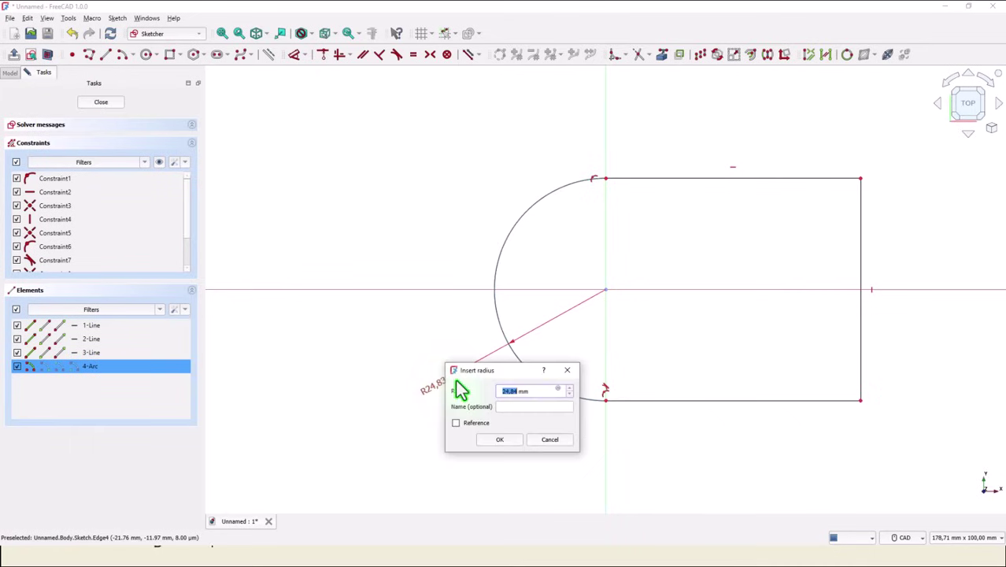
type("40")
key("Return")
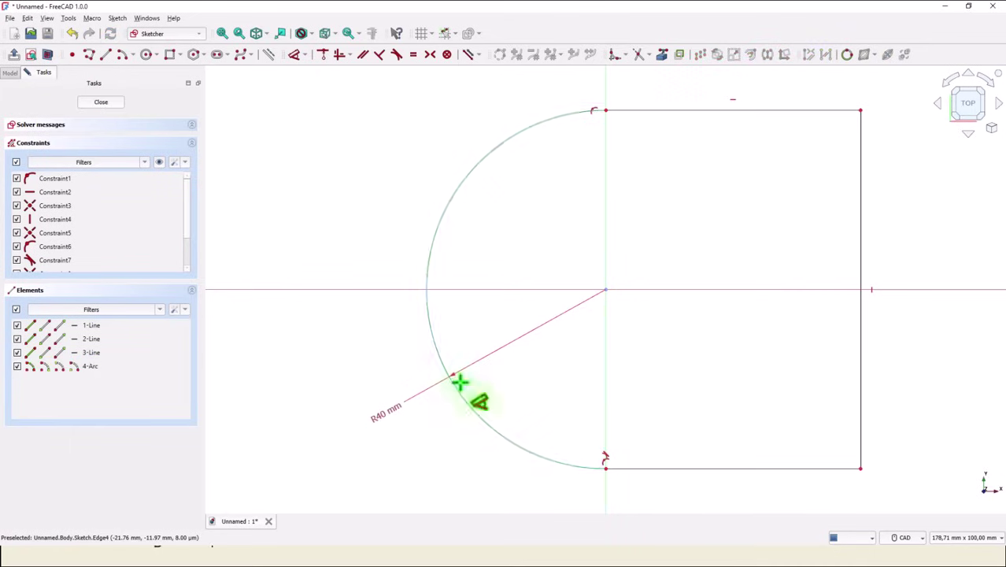
Dimension the profile's upper horizontal edge with the length expression 28+116+20-8 mm.
left_click(721, 109)
left_click(724, 95)
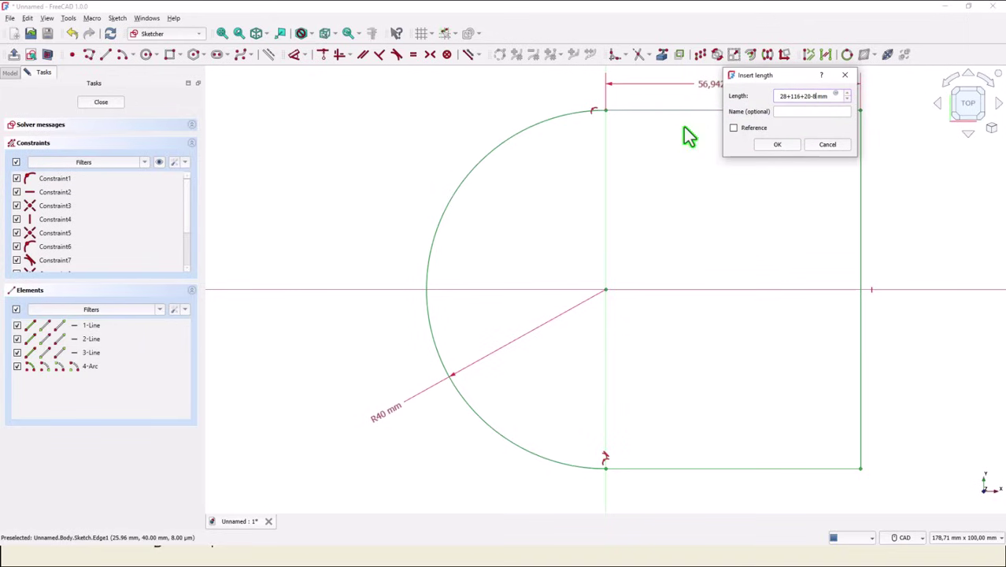
left_click(778, 145)
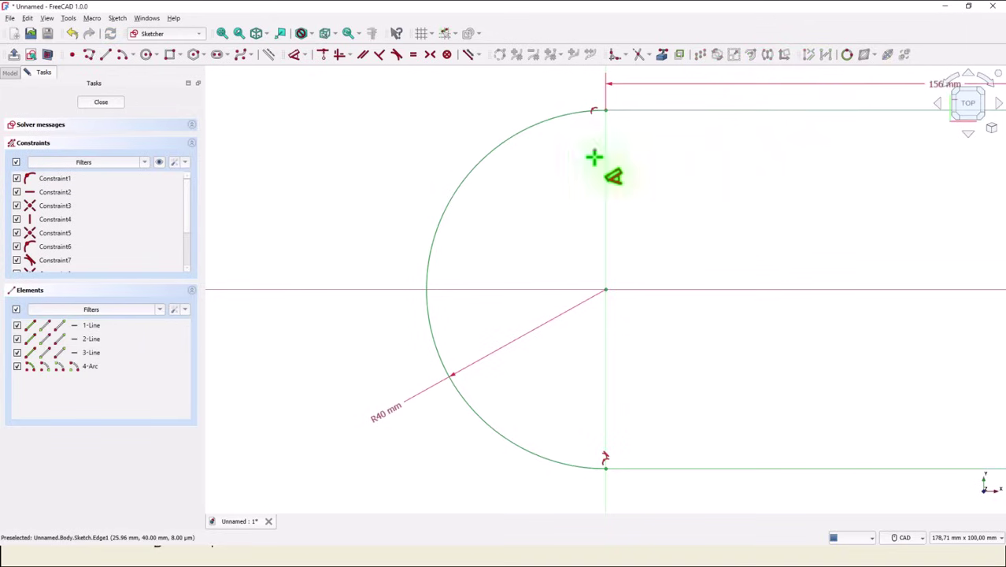
key("k")
key("a")
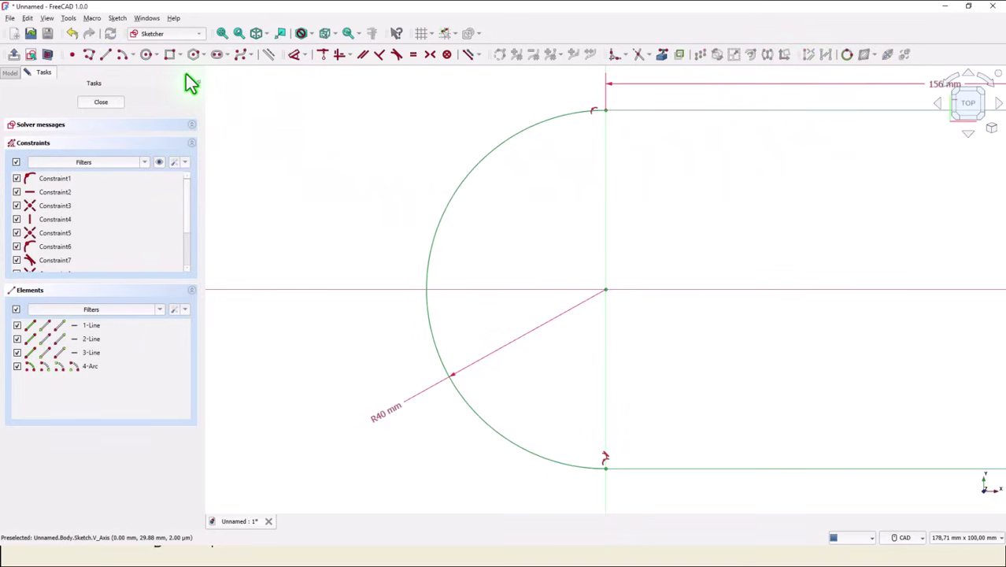
left_click(223, 35)
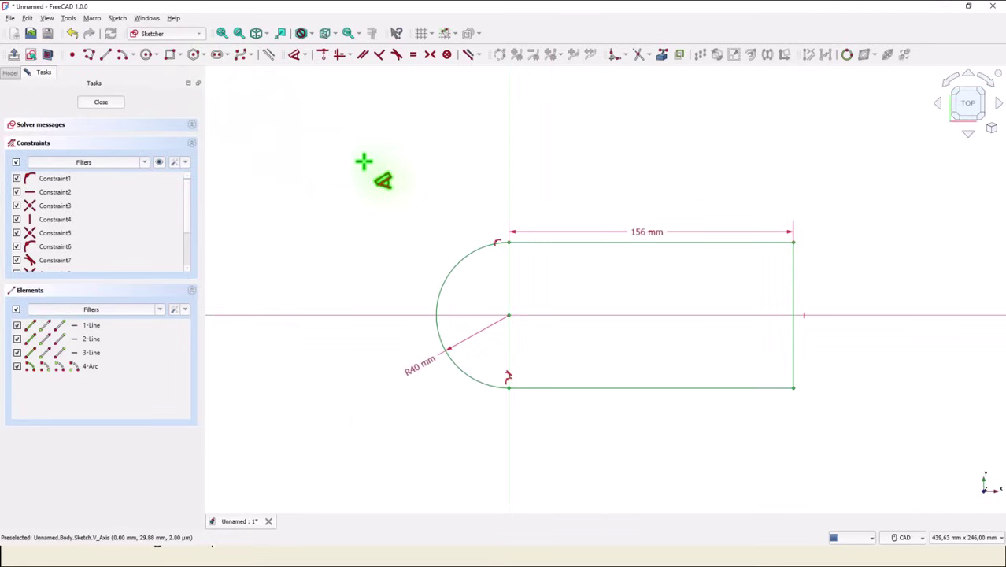
key("Escape")
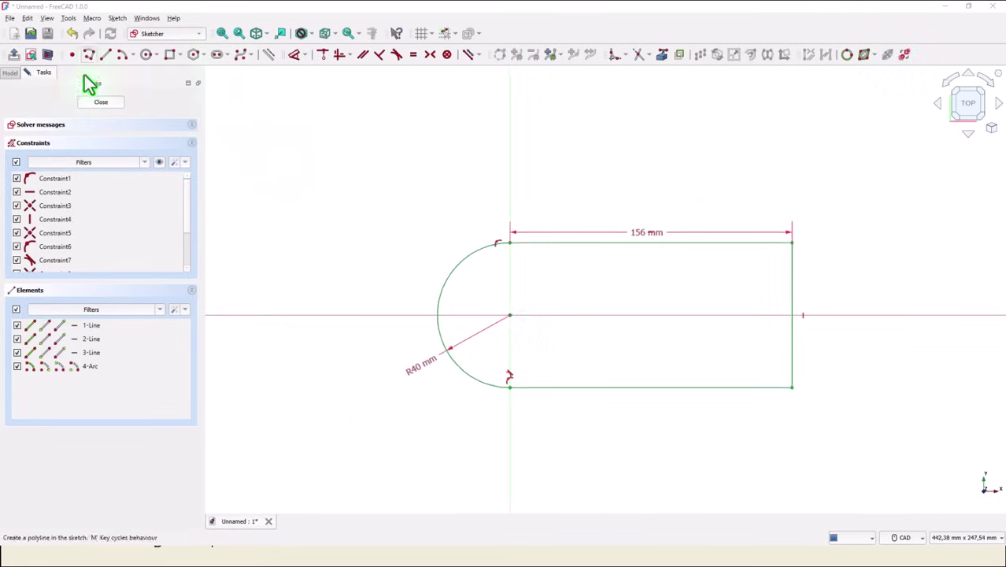
Draw a circle centred on the upper edge near the arc, with its diameter entered as 20*2 mm.
left_click(146, 55)
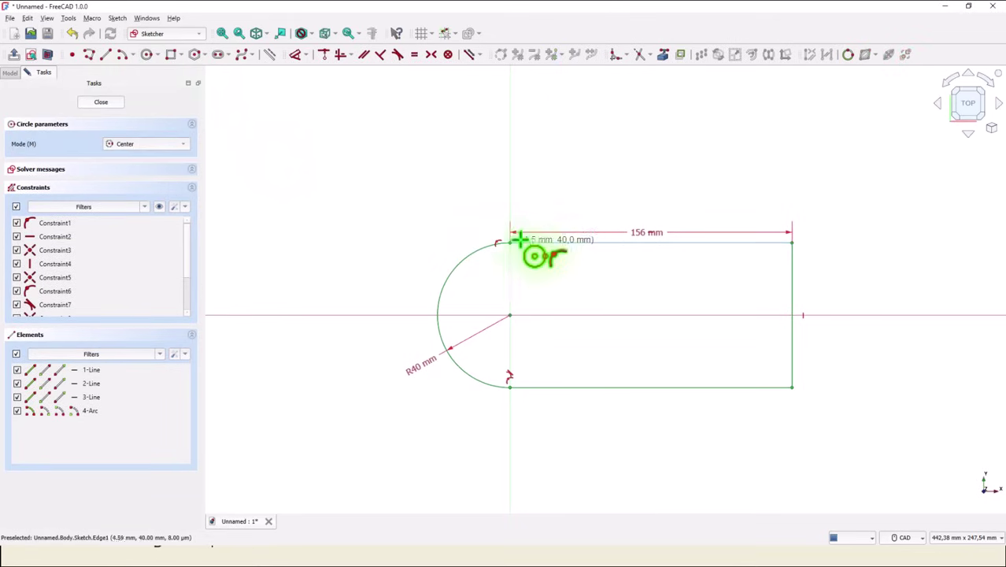
left_click(556, 241)
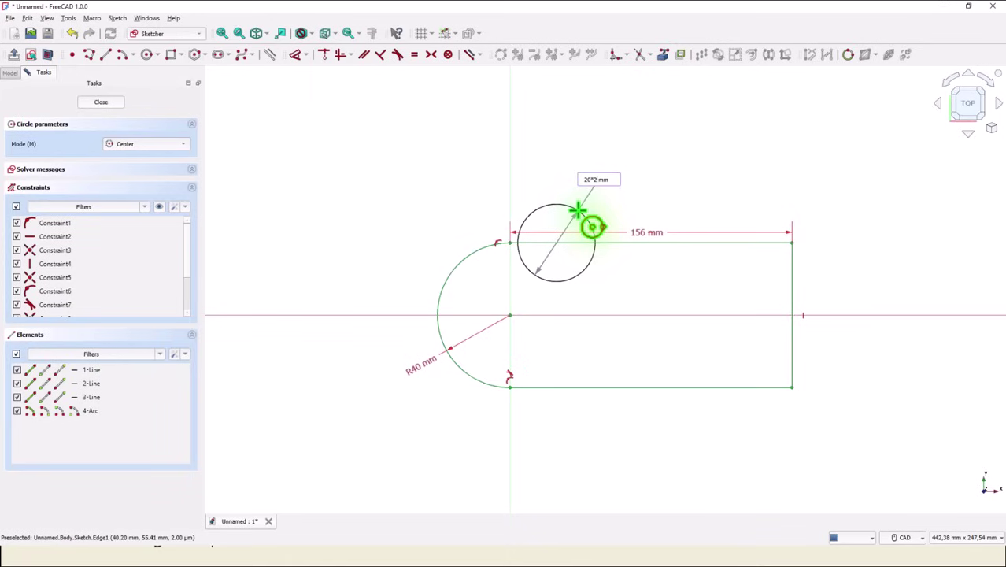
key("Return")
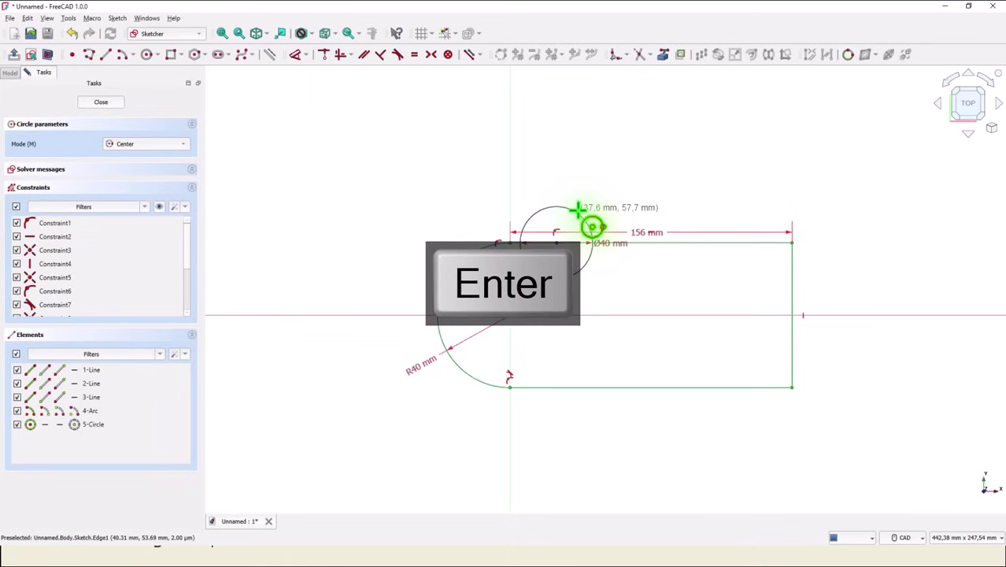
Draw three more circles centred on the horizontal edges: one near the upper edge's right end and one near each end of the lower edge.
left_click(754, 242)
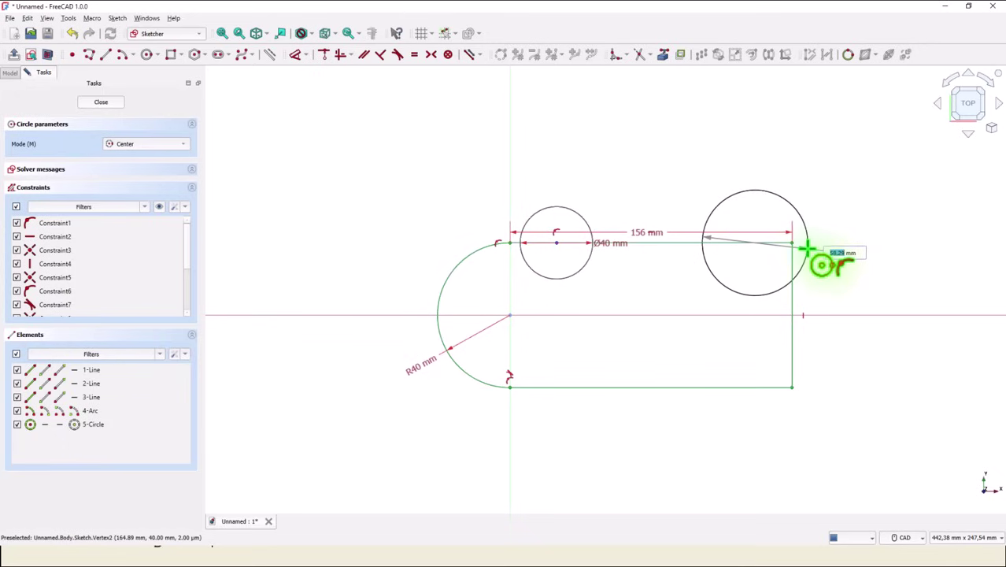
left_click(804, 262)
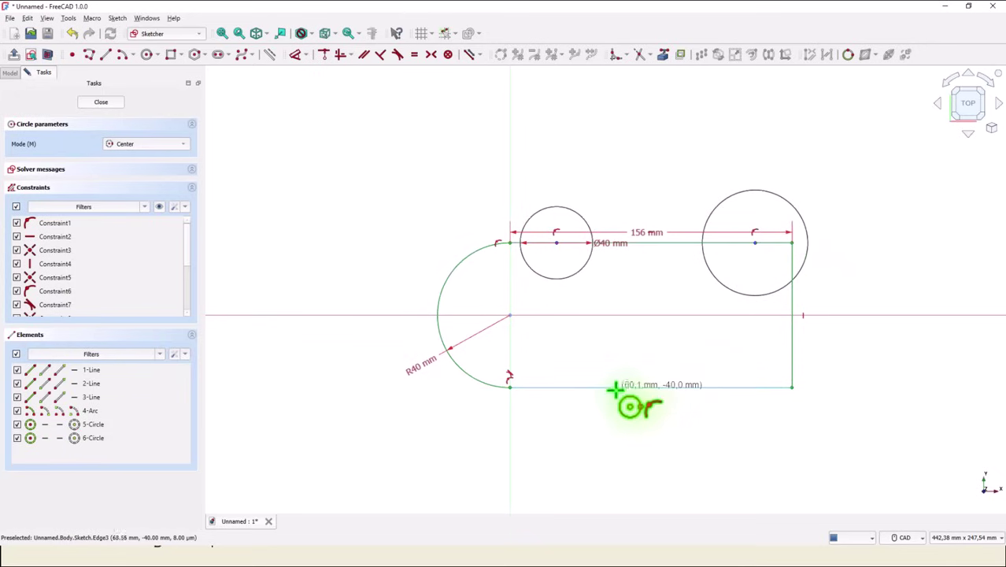
left_click(550, 388)
left_click(567, 413)
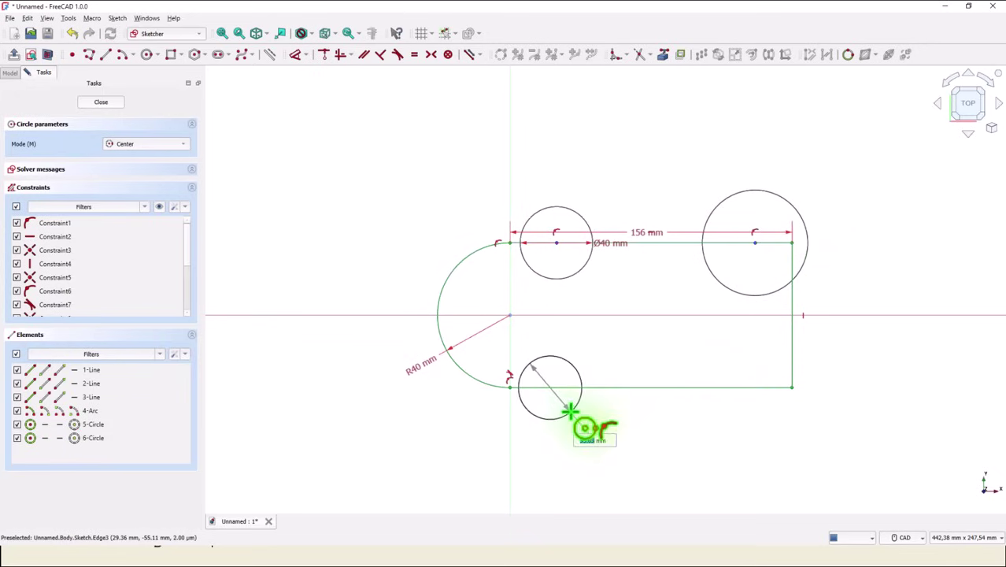
left_click(767, 386)
left_click(797, 415)
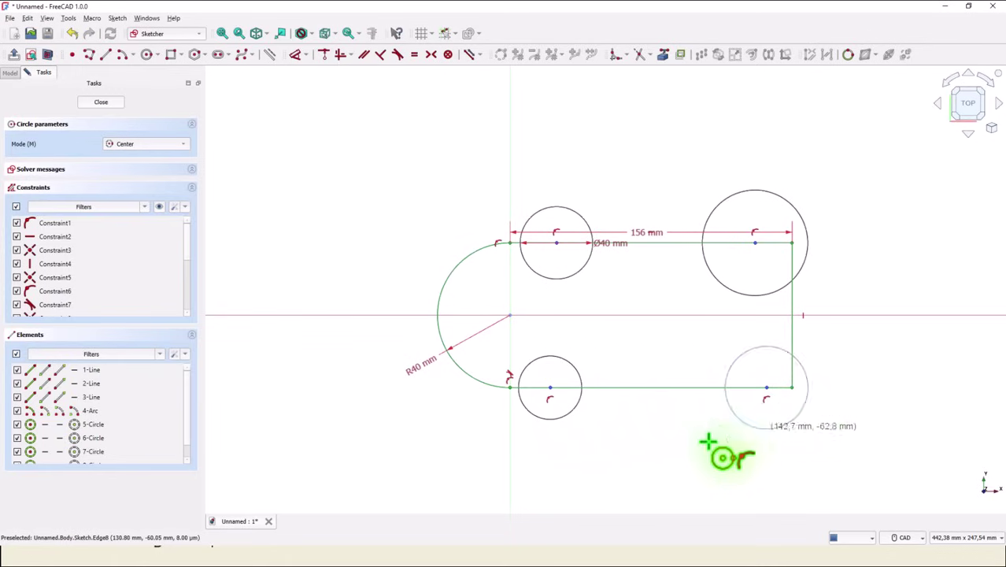
Constrain all four circles to equal size, using the 40 mm diameter circle as the reference.
left_click(414, 55)
left_click(550, 207)
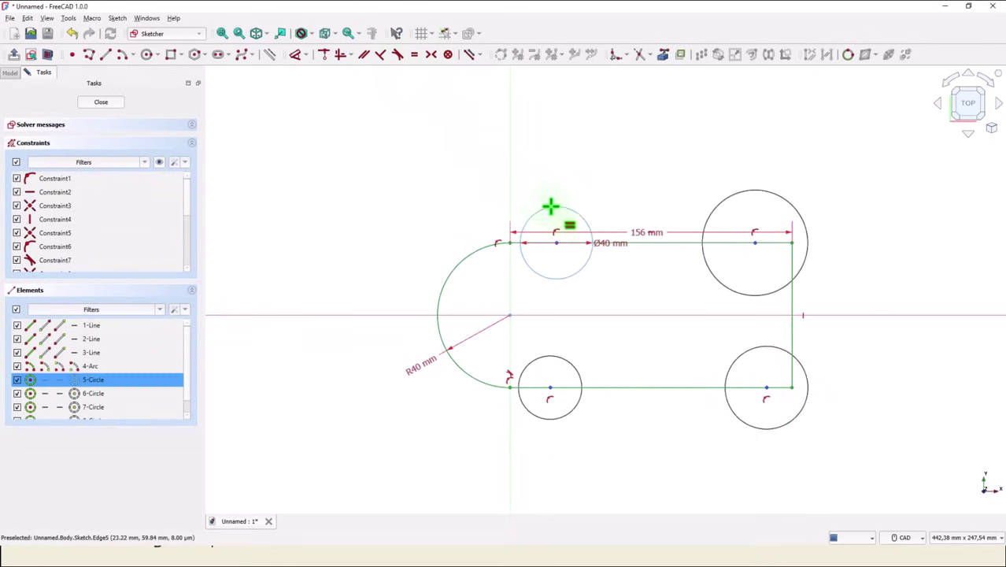
left_click(738, 197)
left_click(735, 219)
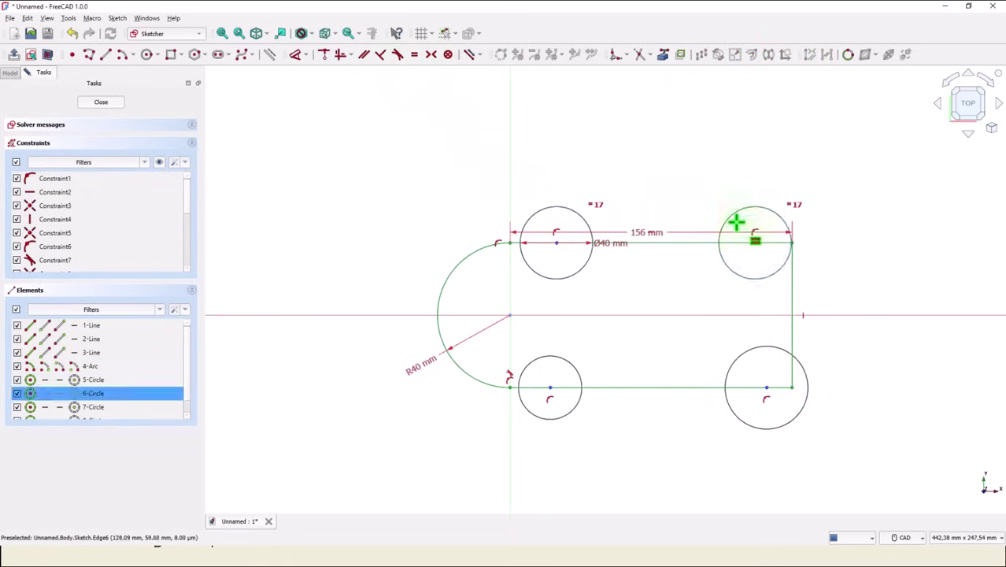
left_click(752, 351)
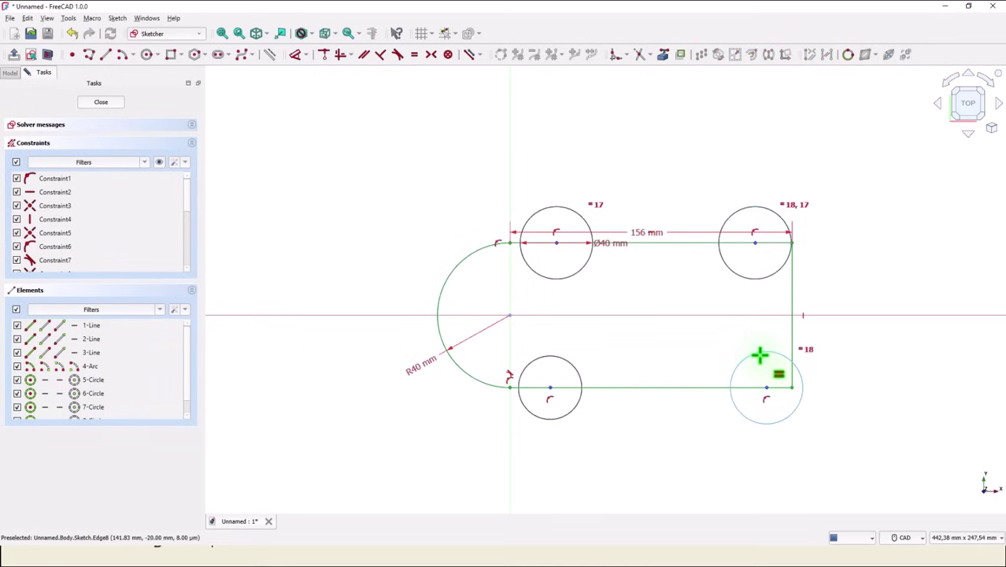
left_click(574, 362)
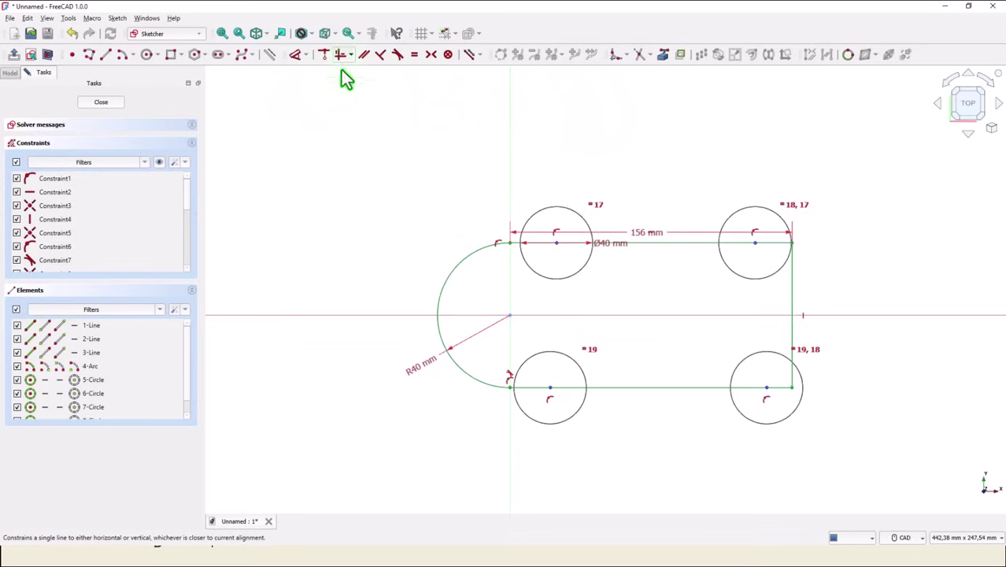
Vertically align the circle centres in pairs: the two near the arc, and the two near the straight end.
left_click(557, 254)
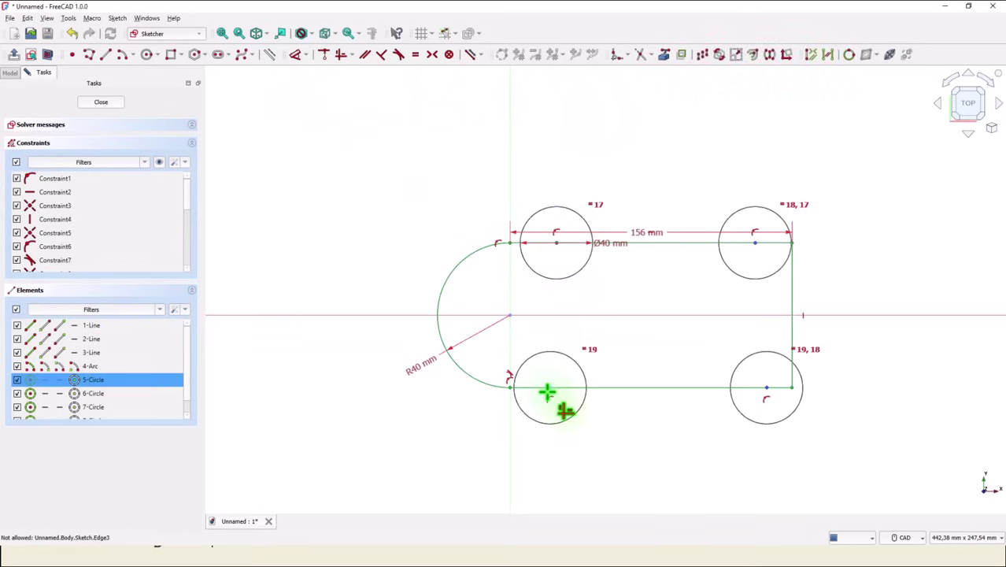
left_click(549, 394)
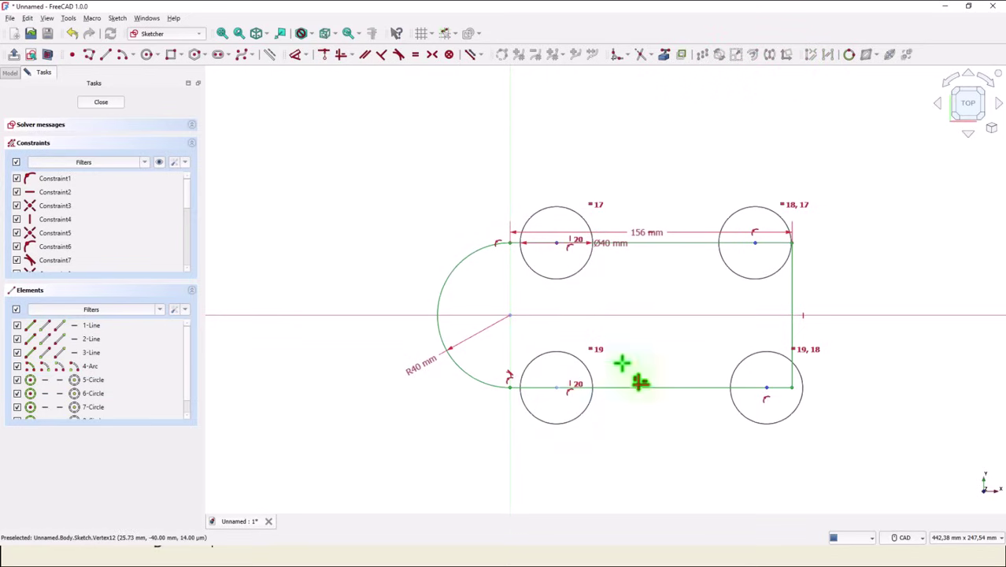
left_click(754, 244)
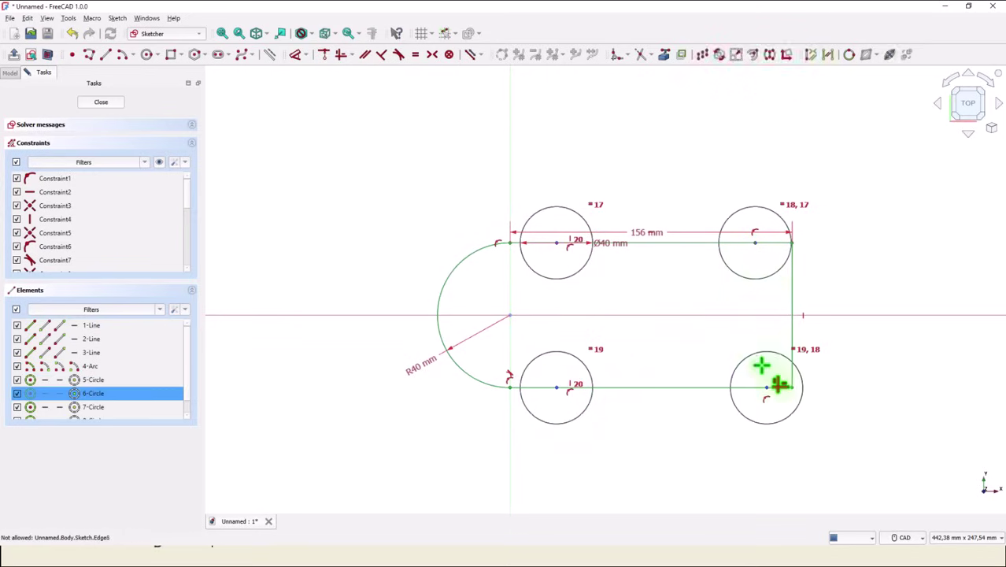
left_click(767, 387)
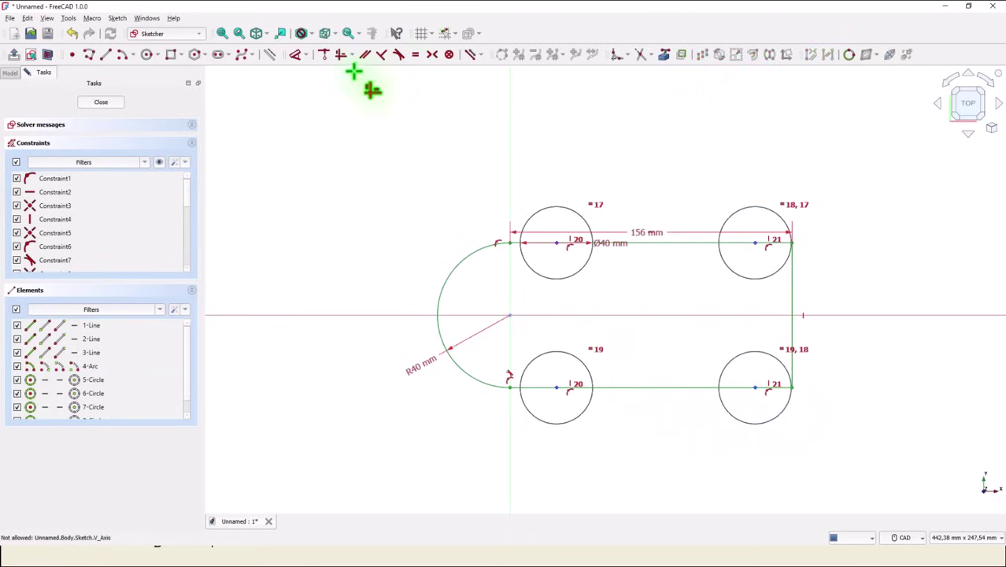
Dimension the horizontal distance from the arc's centre to the centre of the upper circle near the arc as 28 mm.
left_click(298, 55)
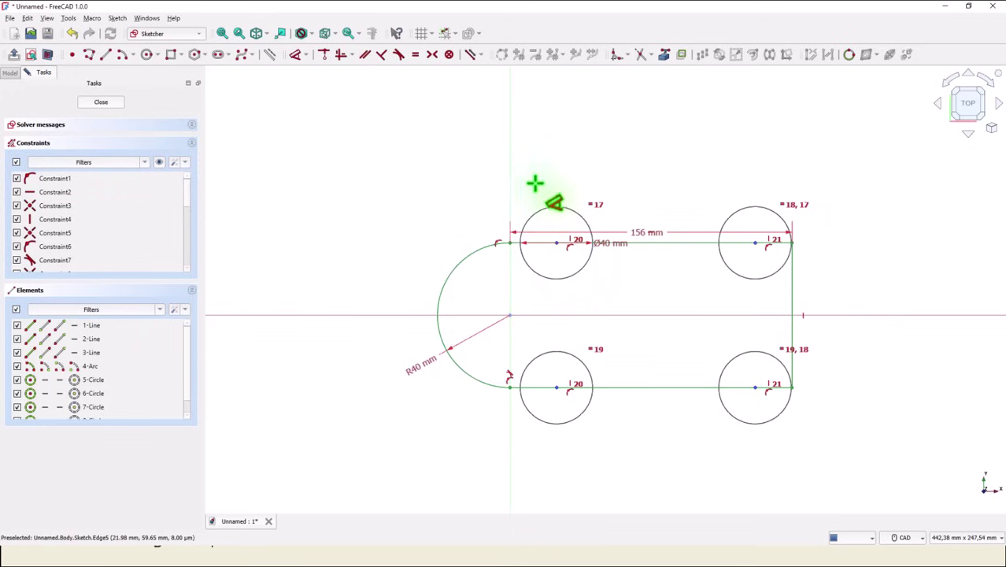
left_click(557, 244)
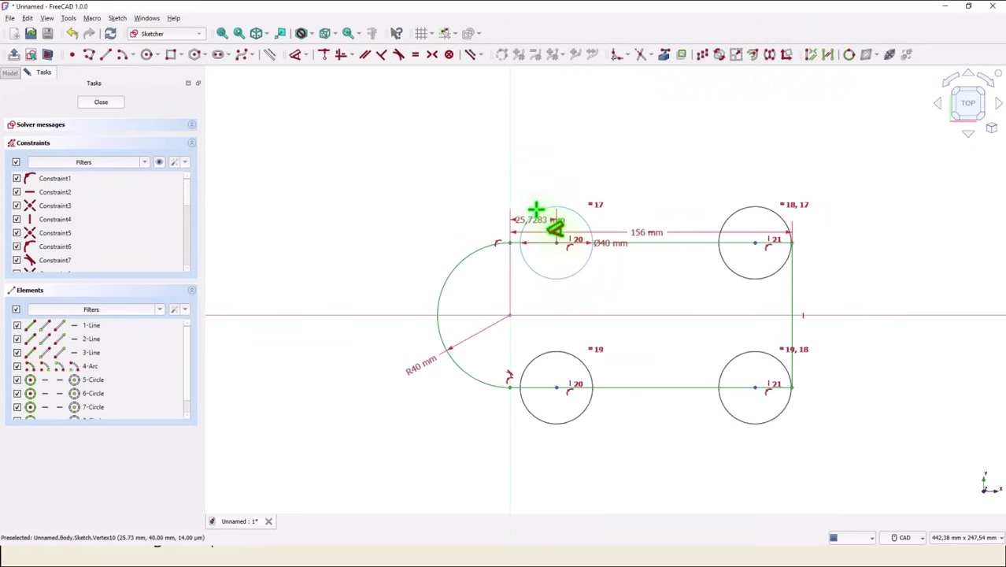
left_click(540, 193)
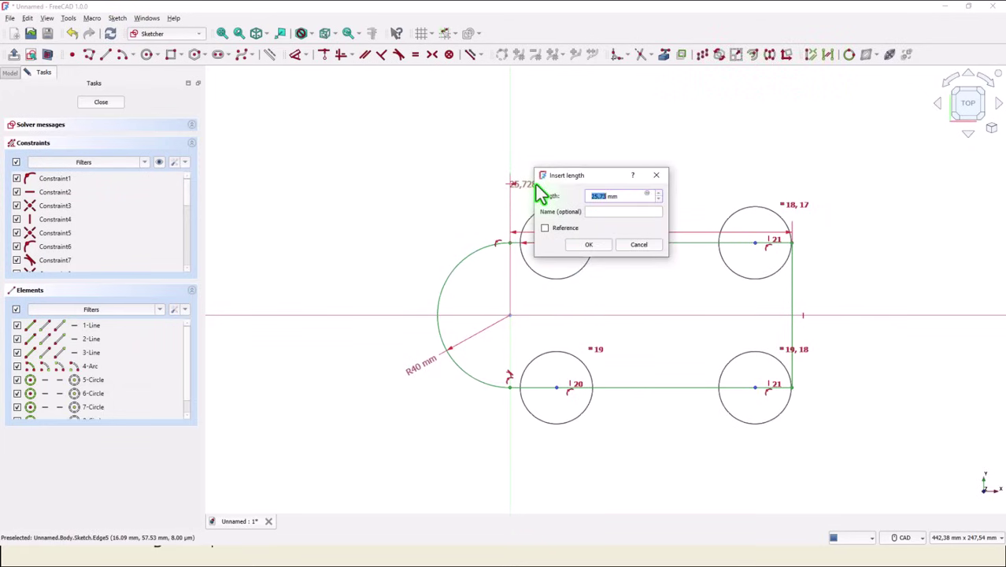
type("28")
key("Return")
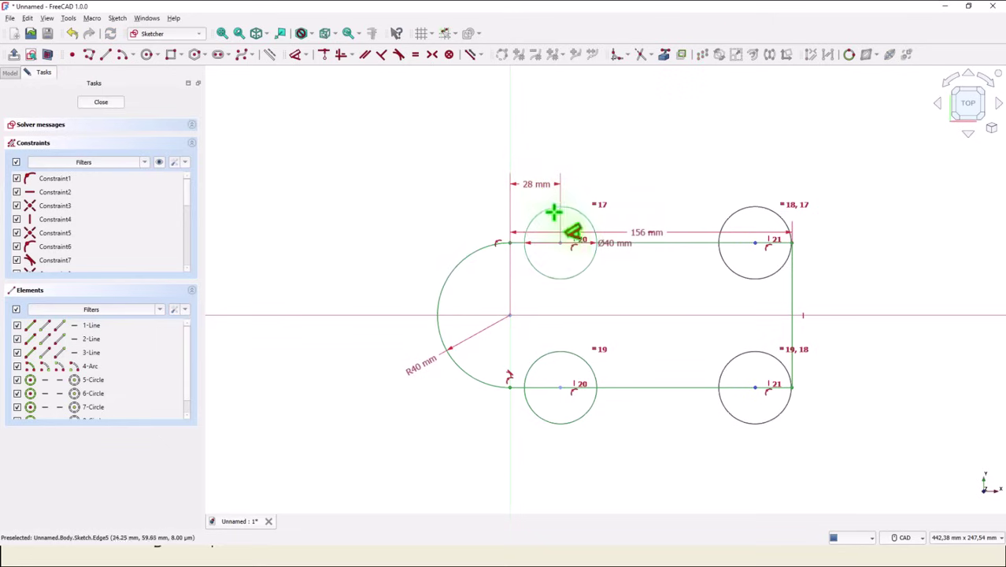
Dimension the horizontal distance between the centres of the two upper circles as 116 mm.
left_click(557, 244)
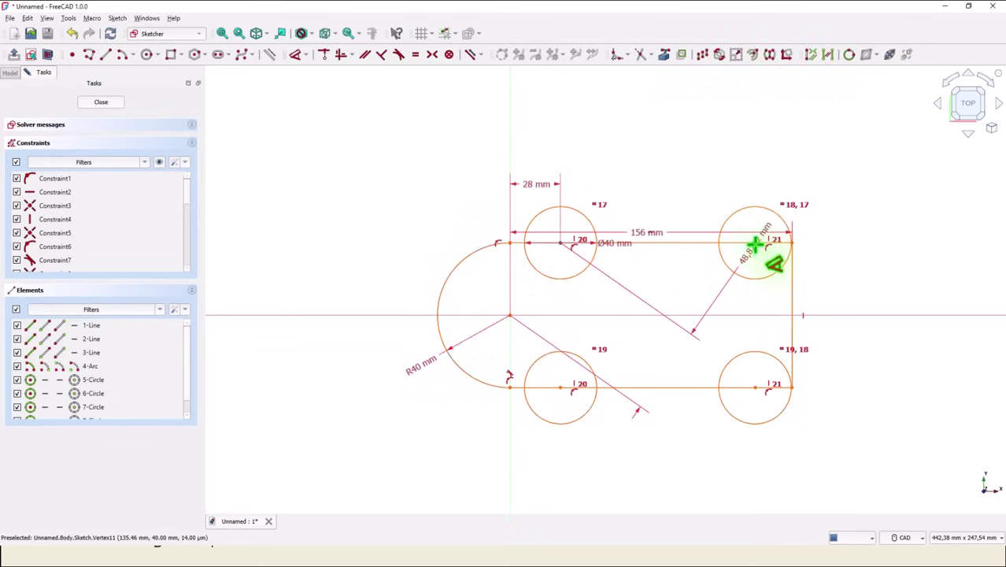
left_click(756, 244)
left_click(681, 183)
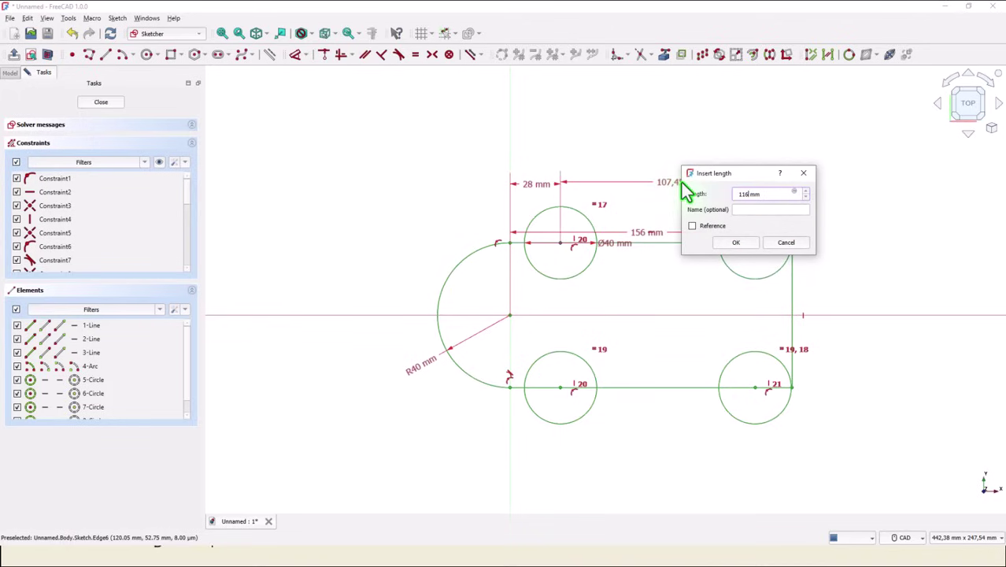
type("116")
key("Return")
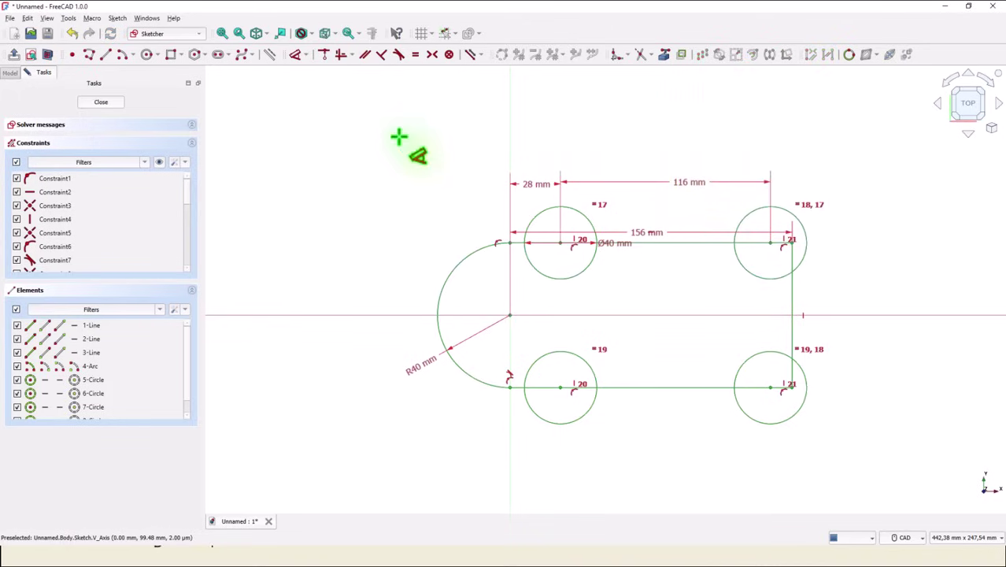
Close the sketch and pad the profile with a length of 94 mm, fitting the whole body in view.
left_click(100, 104)
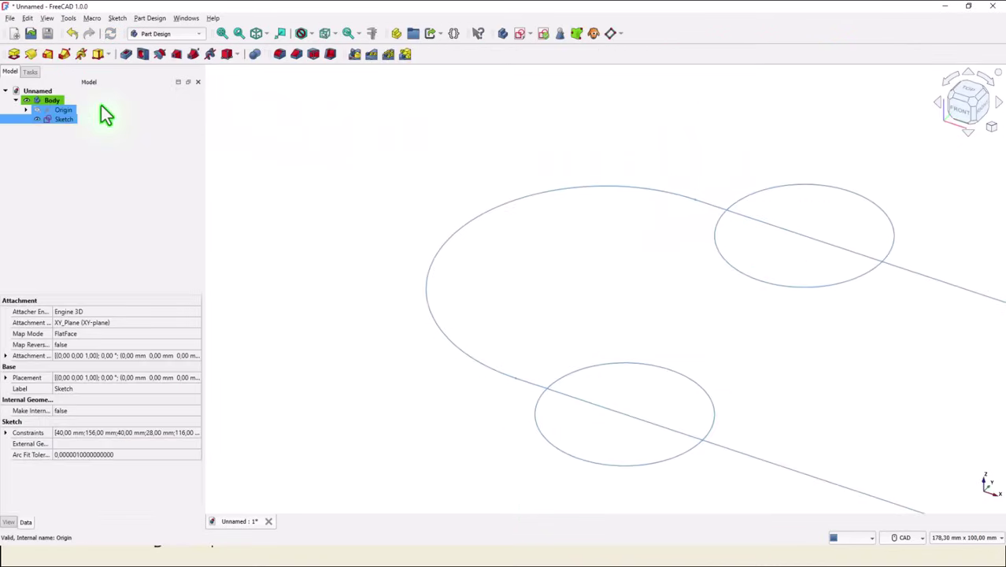
left_click(15, 54)
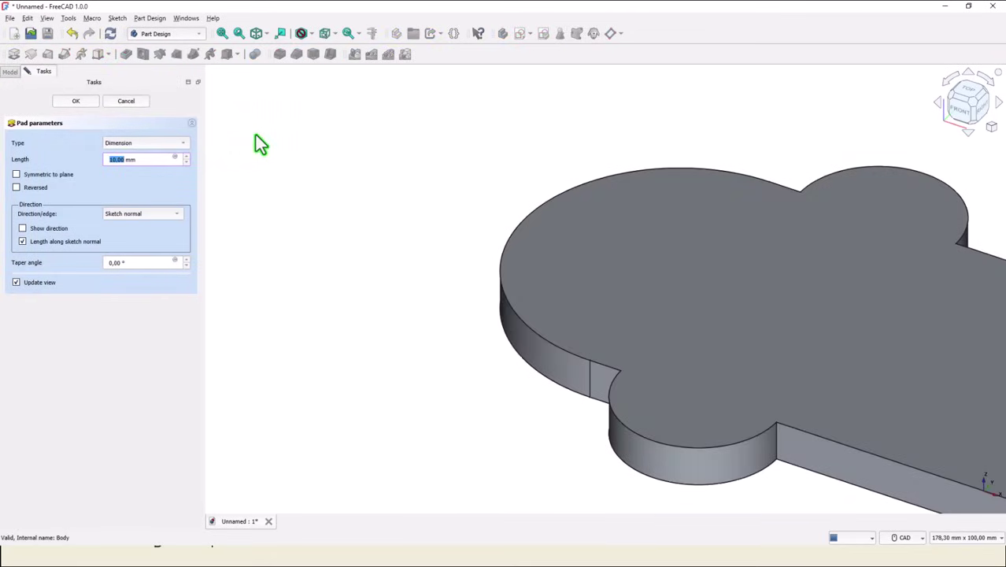
type("100")
key("Return")
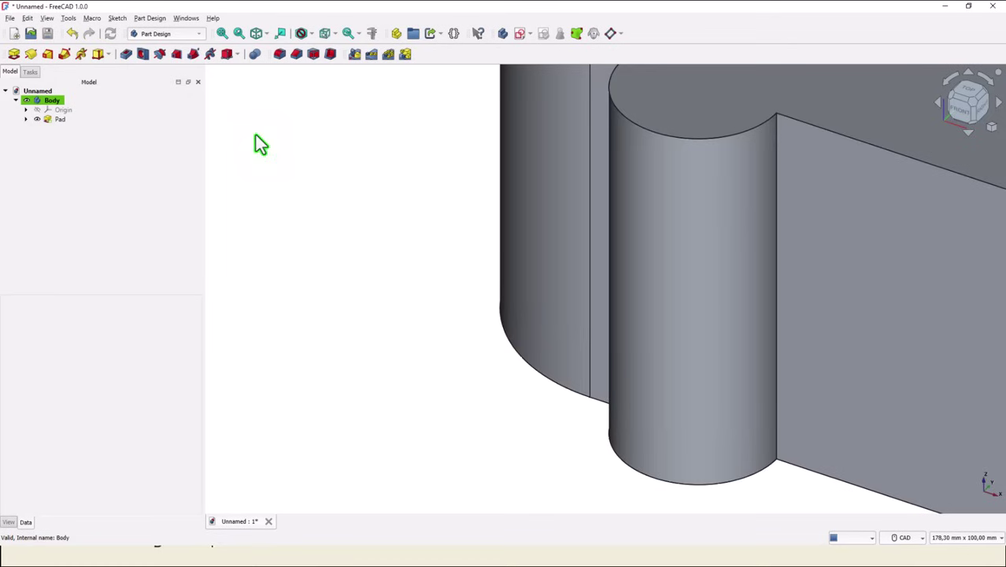
left_click(222, 34)
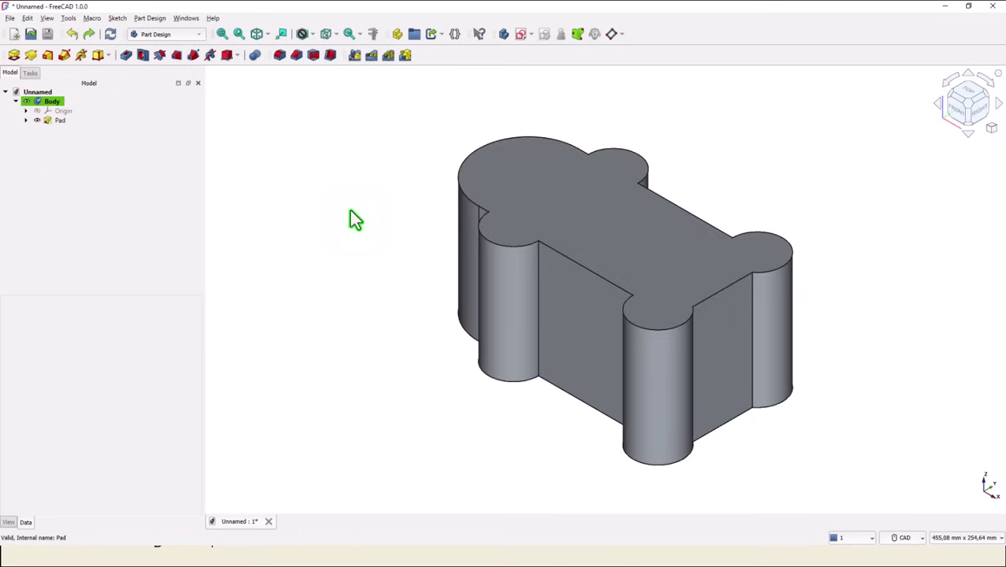
Create a new sketch on the bottom face of the padded body.
middle_click_drag(348, 218, 596, 333)
left_click(628, 344)
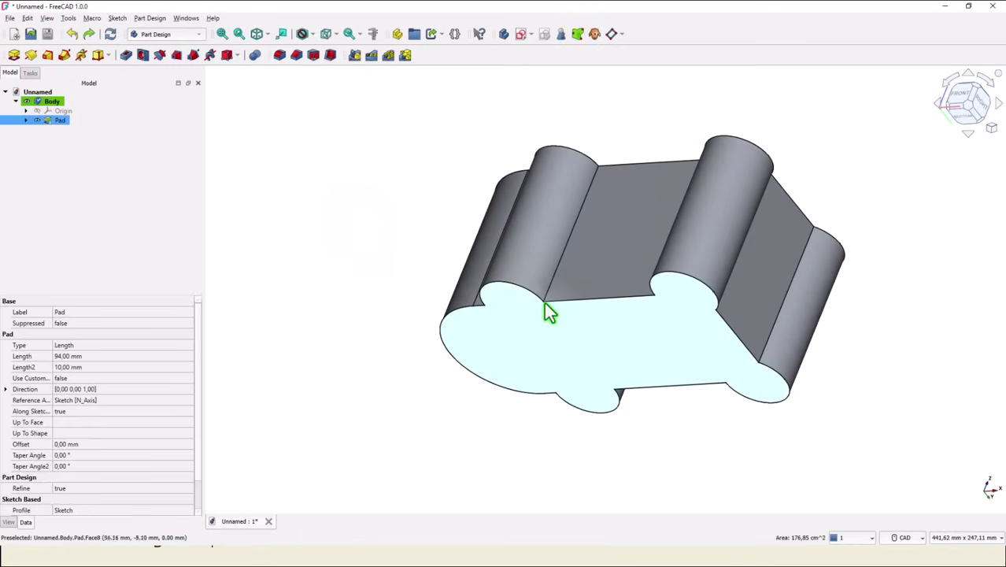
middle_click_drag(544, 302, 442, 104)
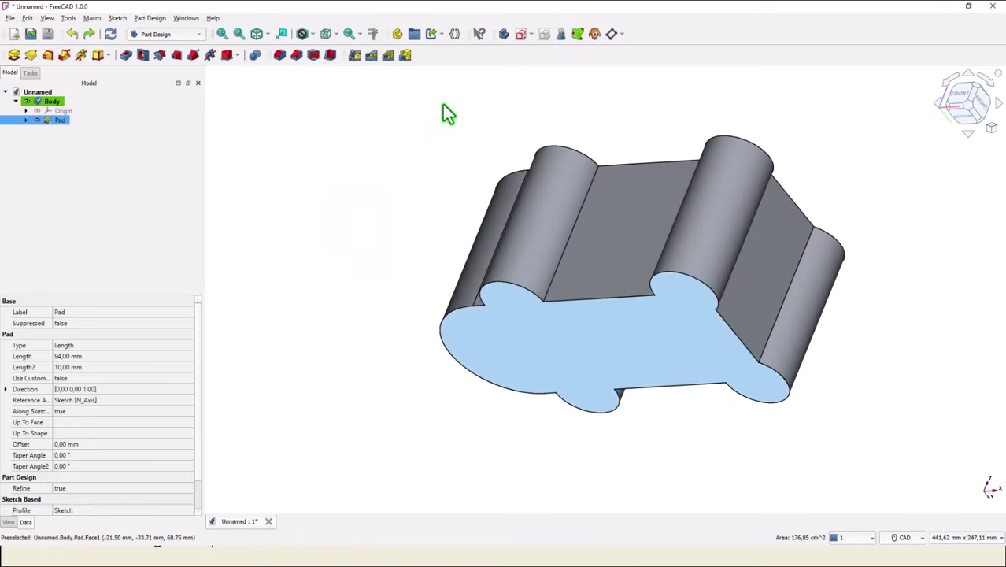
left_click(520, 35)
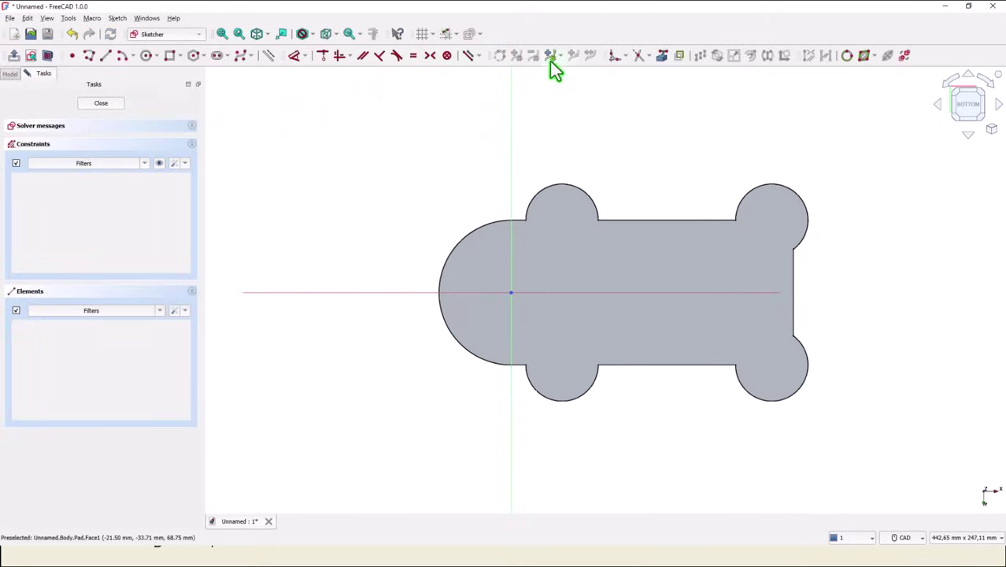
Reference the outer arcs of both round corner lobes at the body's straight end as external geometry.
left_click(661, 55)
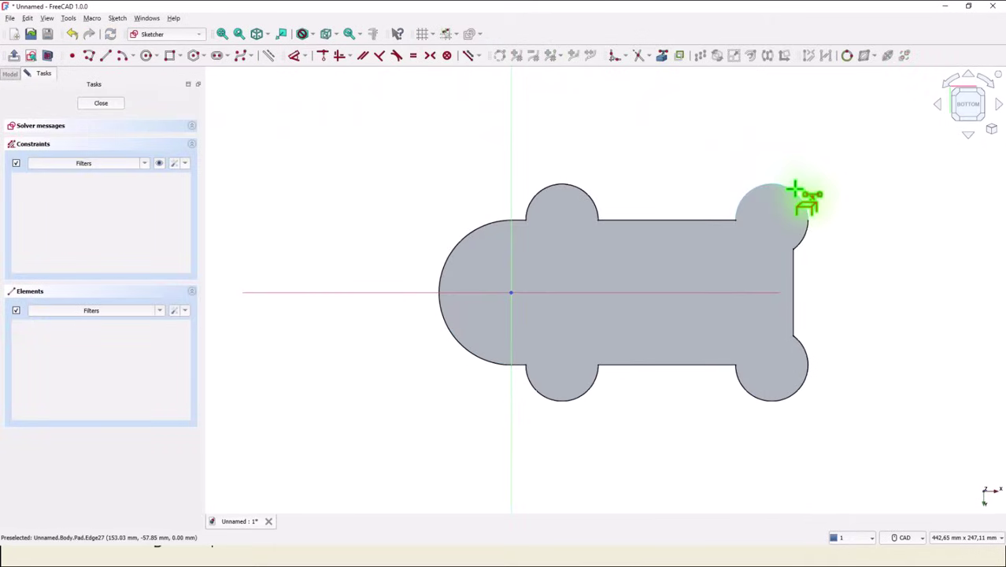
left_click(796, 191)
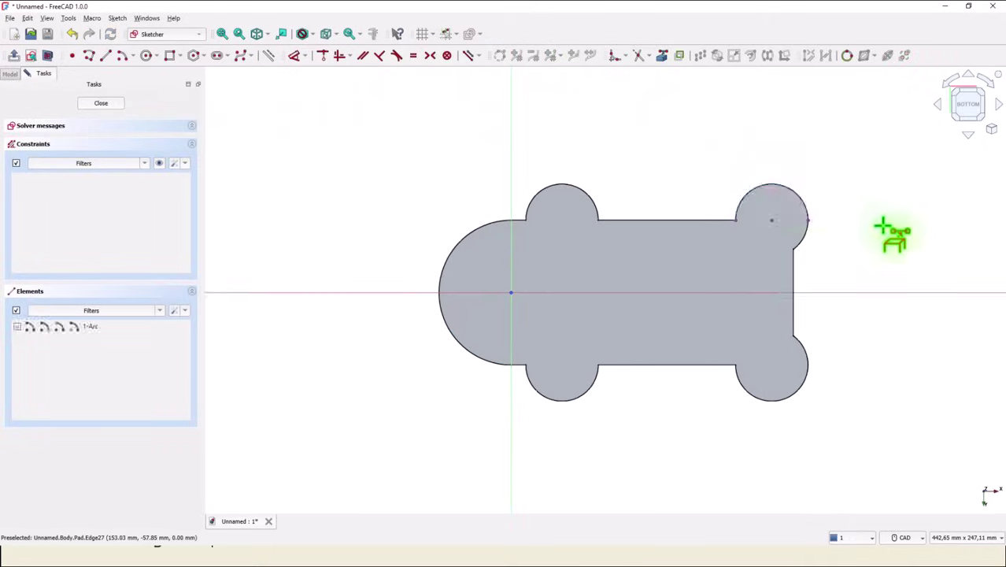
left_click(797, 400)
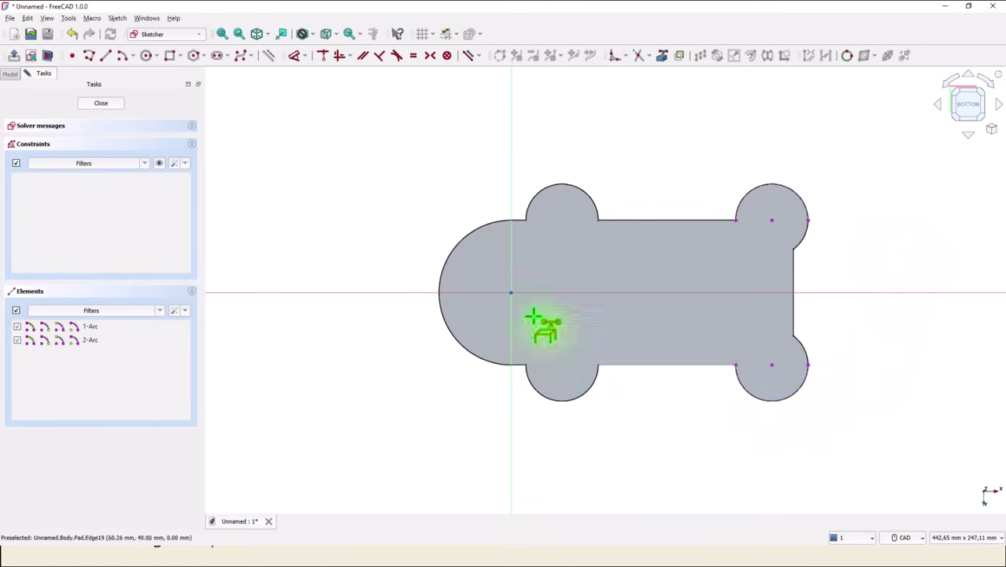
Draw a polyline from the vertical axis above the body around its straight end, with two slanted corners, and back to the axis below.
left_click(89, 55)
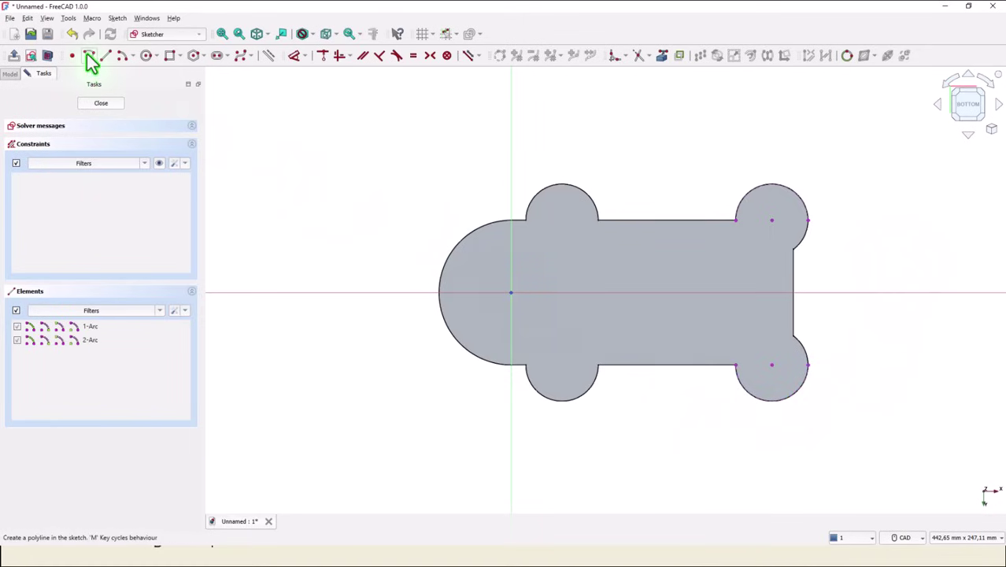
left_click(512, 199)
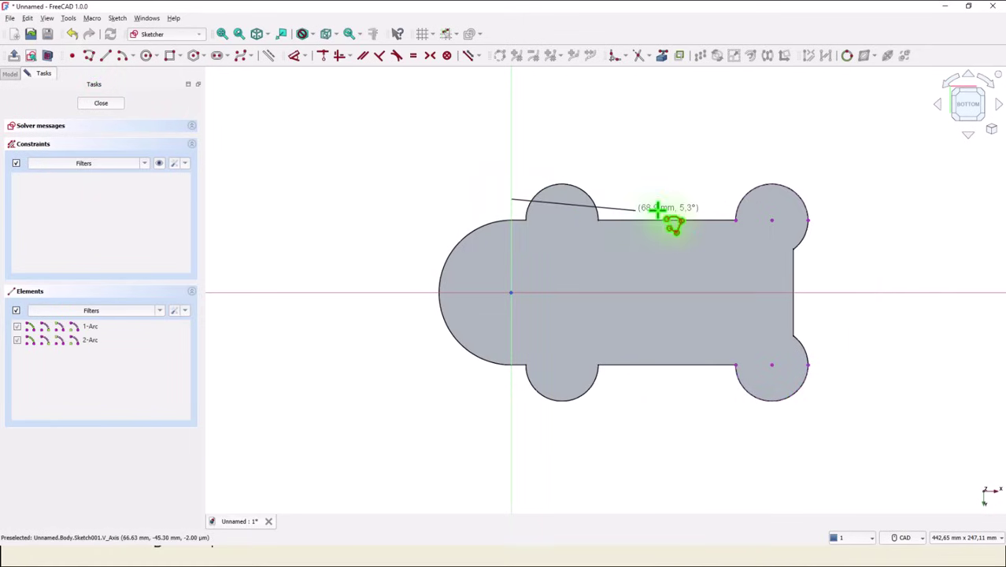
left_click(764, 199)
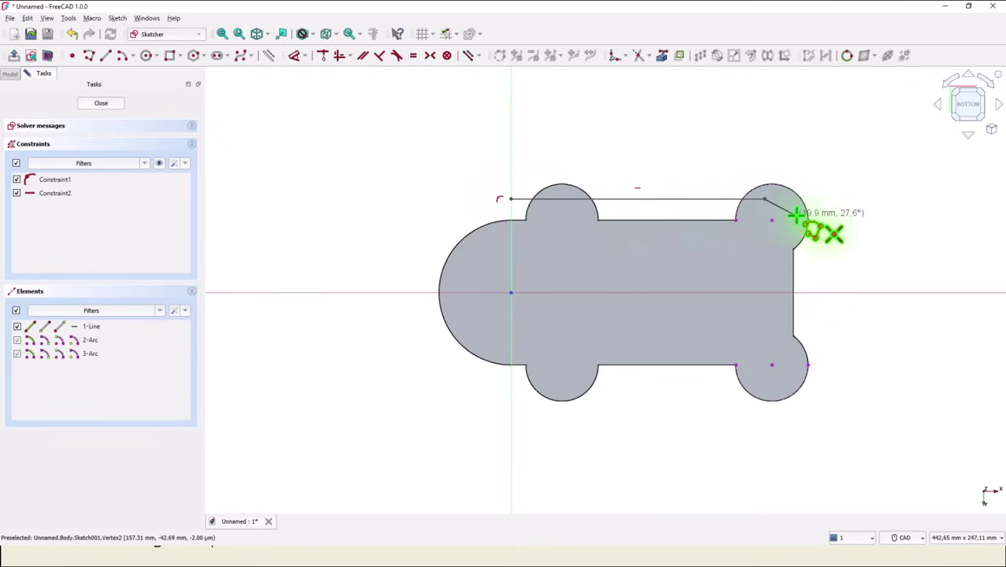
left_click(799, 219)
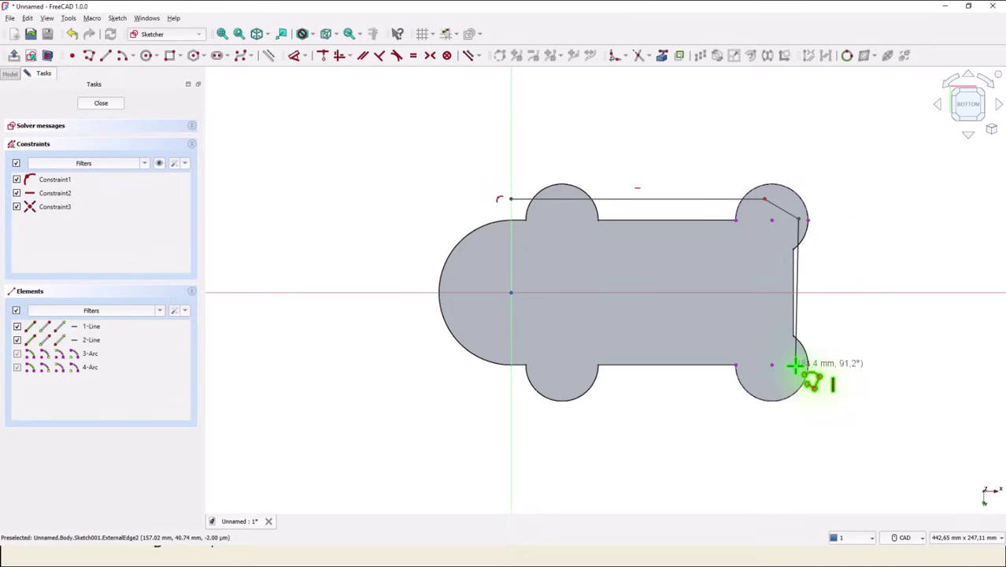
left_click(798, 365)
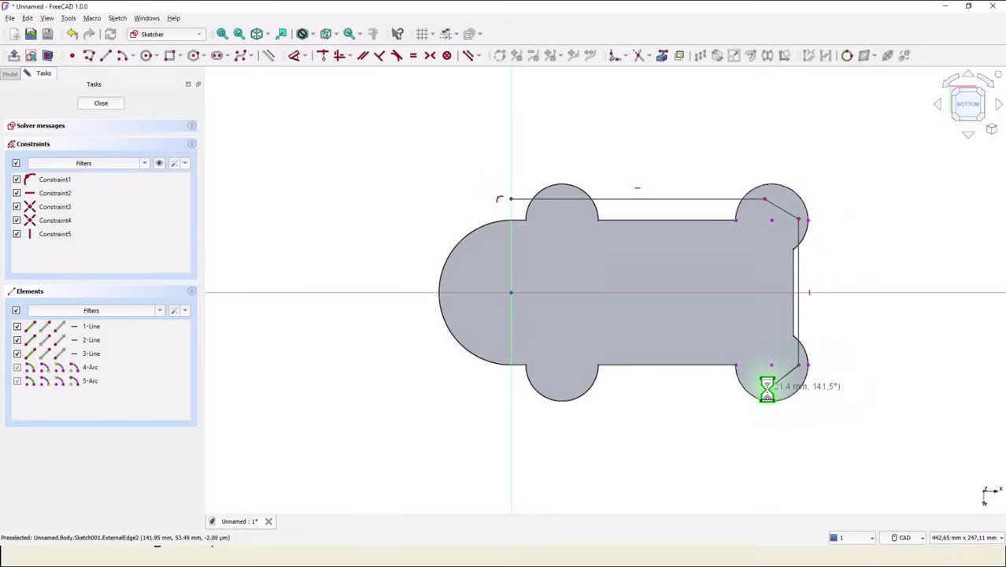
left_click(763, 384)
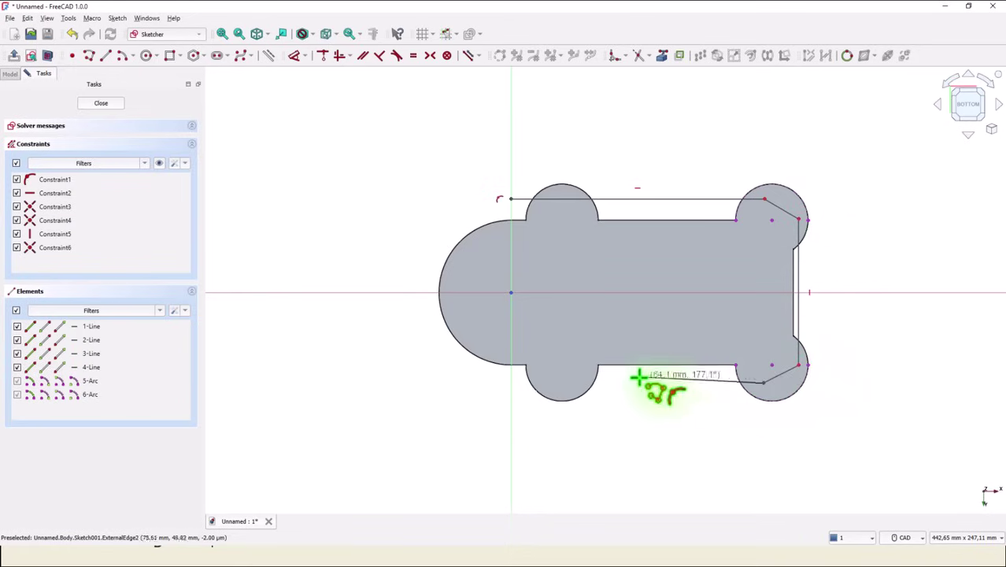
left_click(512, 384)
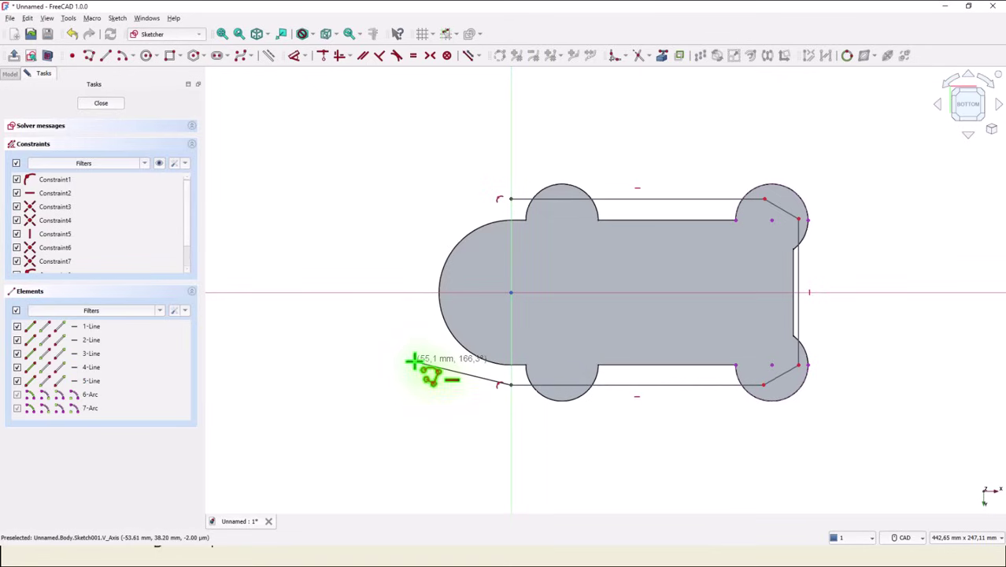
Close the outline with a tangent arc around the body's rounded end, joining the polyline's start point.
key("m")
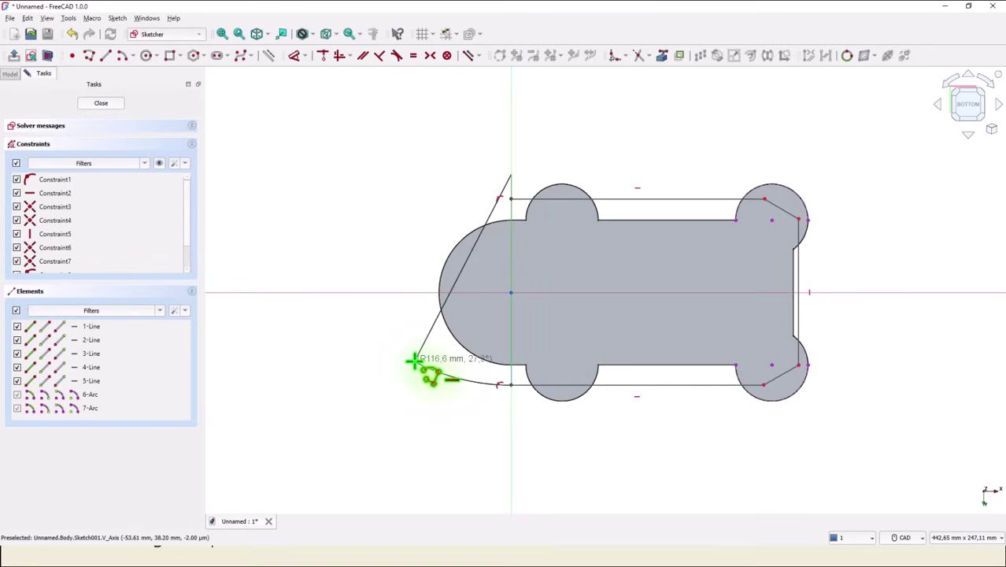
key("Return")
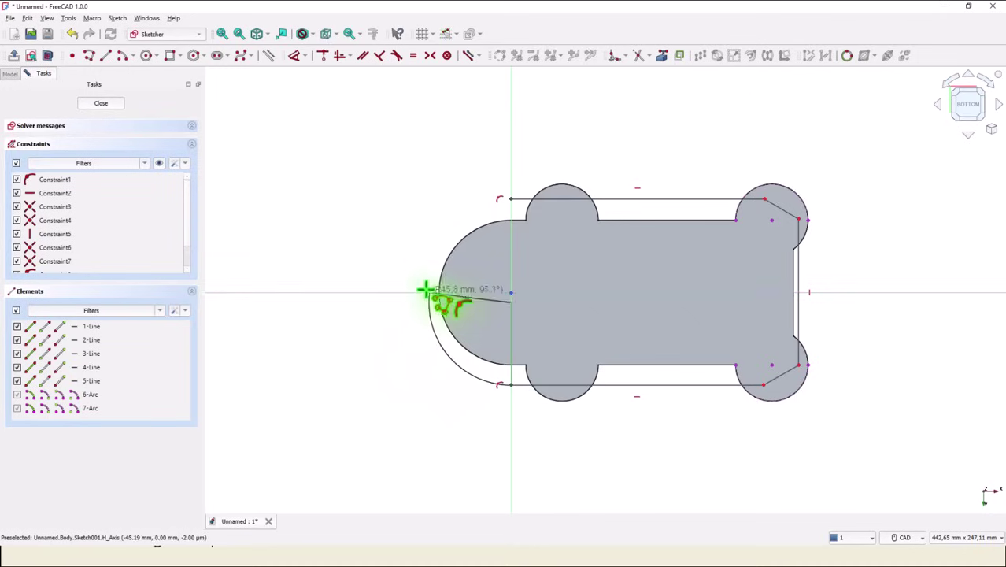
left_click(506, 199)
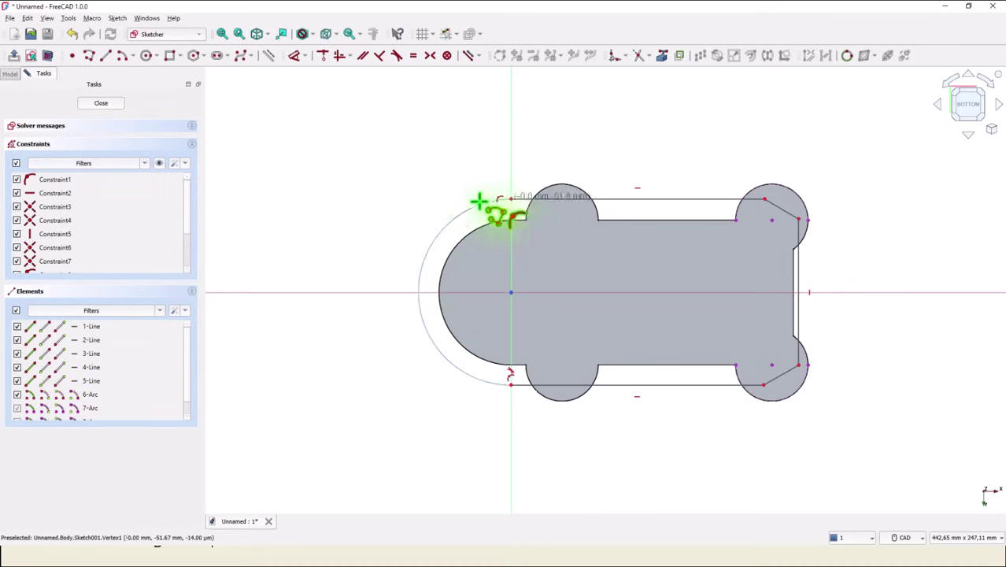
right_click(359, 167)
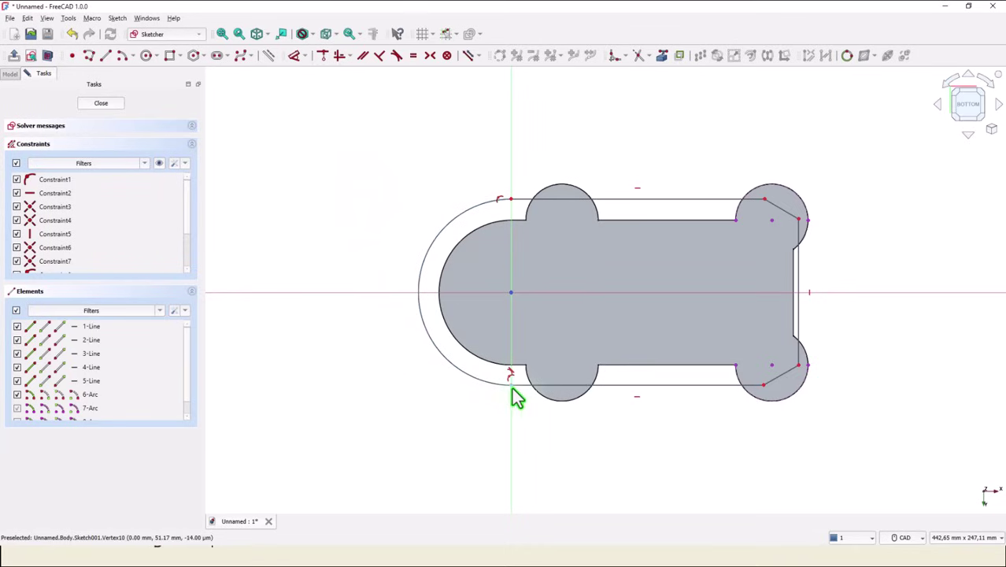
Make the centre of the outline's tangent arc coincident with the sketch origin.
left_click_drag(510, 387, 507, 397)
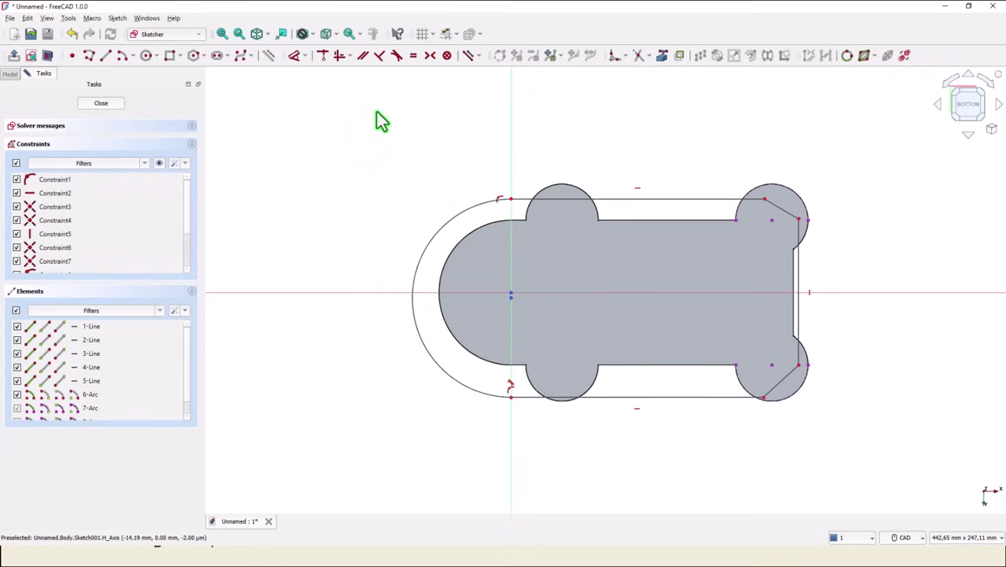
left_click(512, 293)
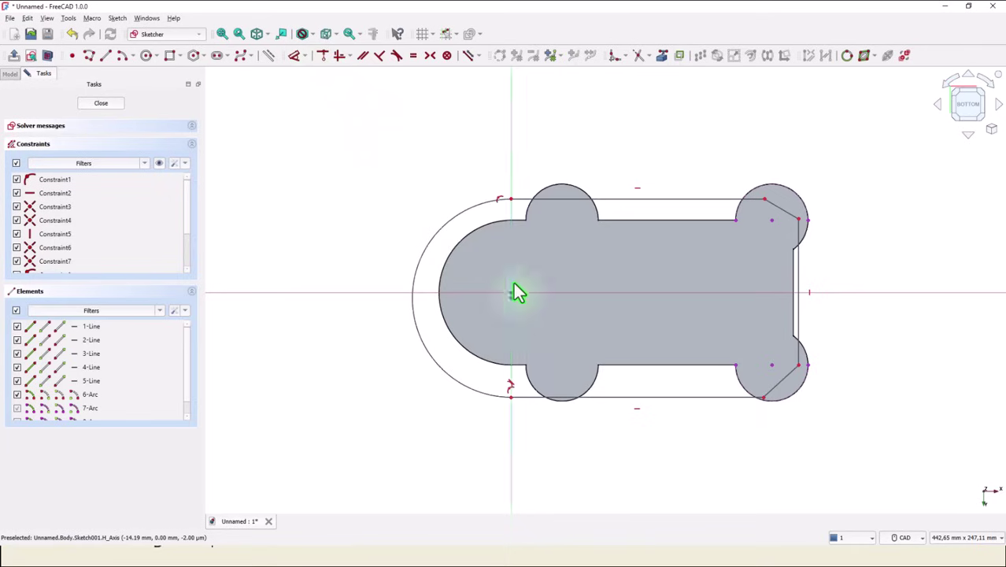
left_click(511, 299)
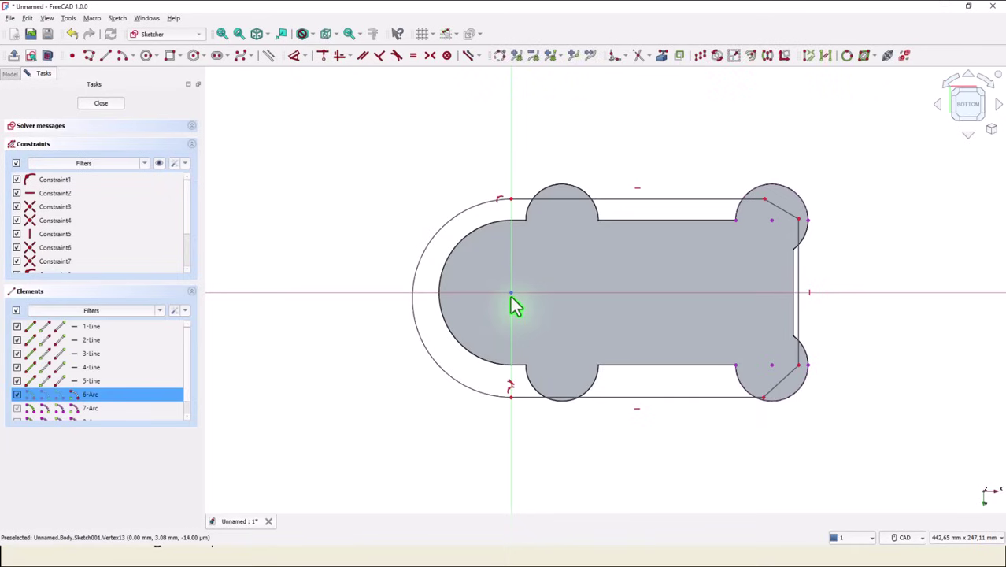
scroll(510, 292, "up", 4)
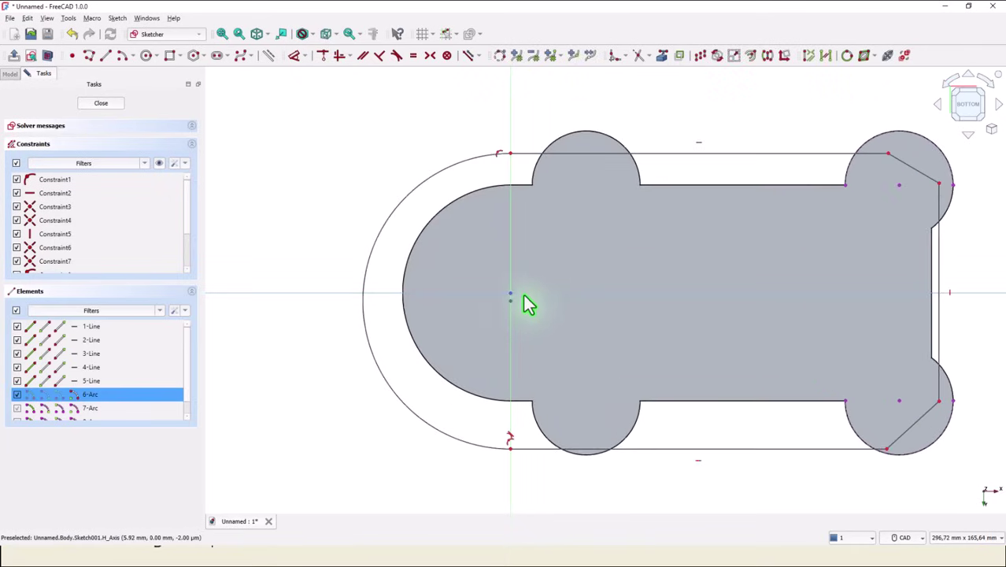
left_click(323, 57)
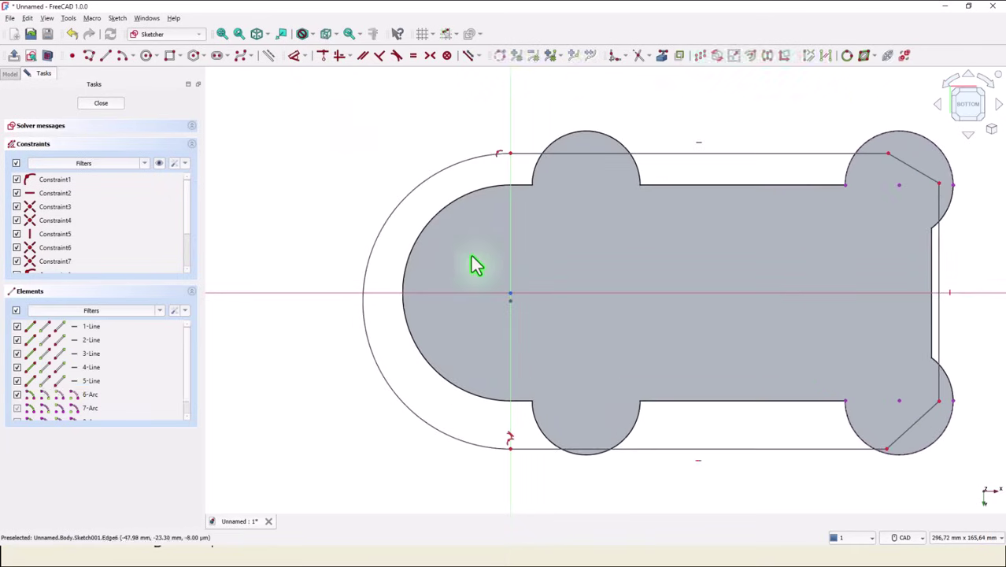
left_click(513, 300)
left_click(511, 303)
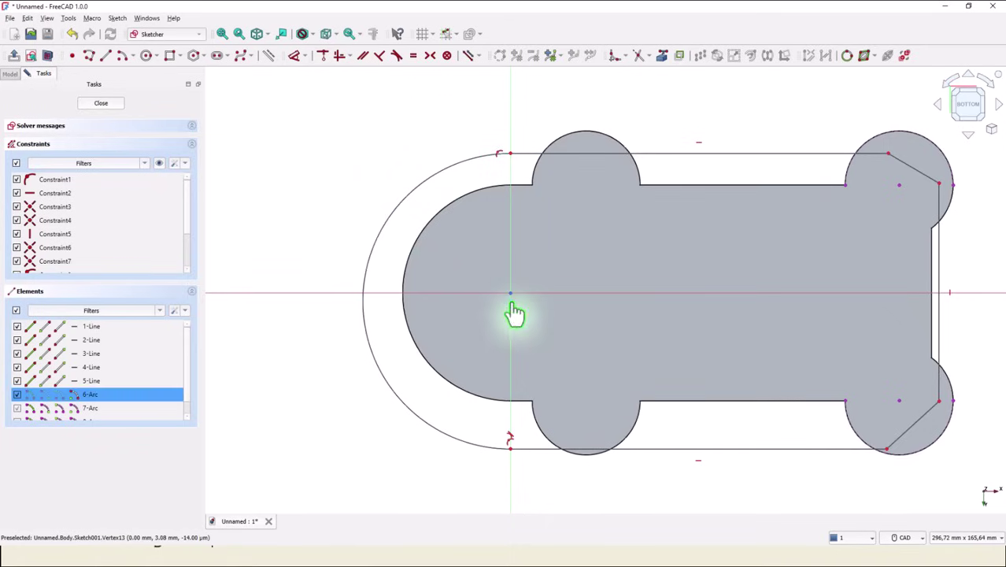
left_click(323, 56)
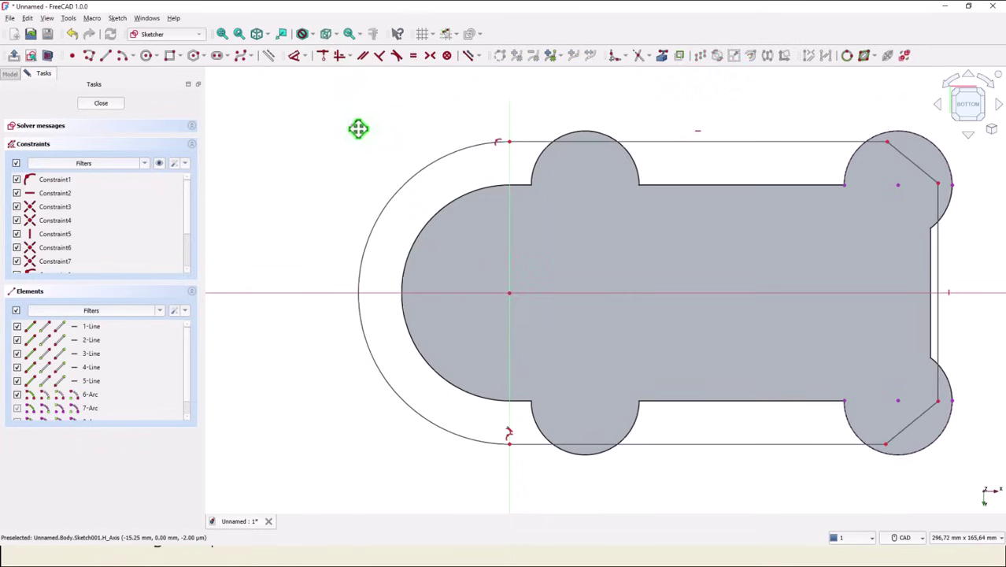
middle_click_drag(358, 128, 292, 118)
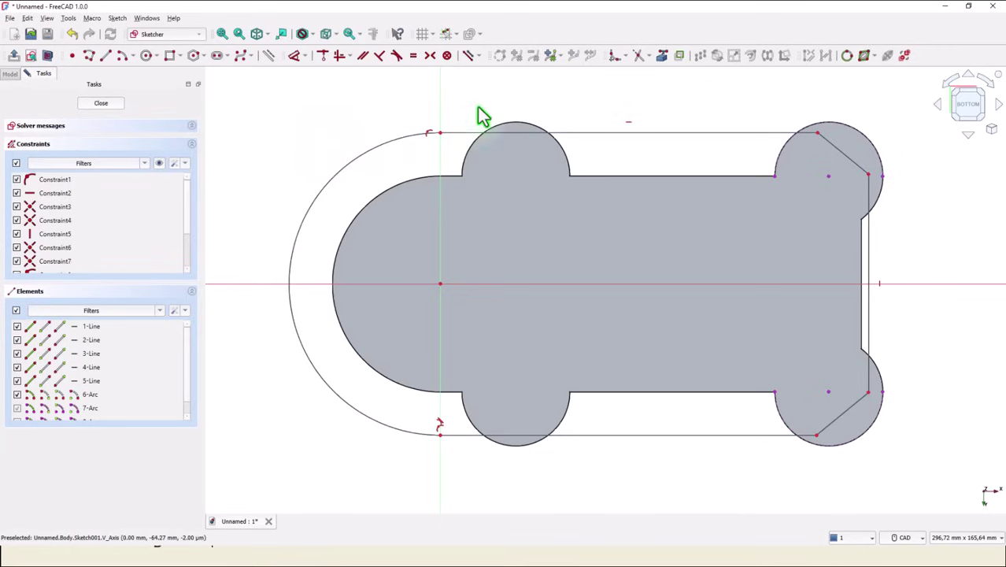
Constrain the upper slanted line's inner end onto the upper lobe's referenced arc and its outer end to that arc's outer endpoint.
left_click(323, 55)
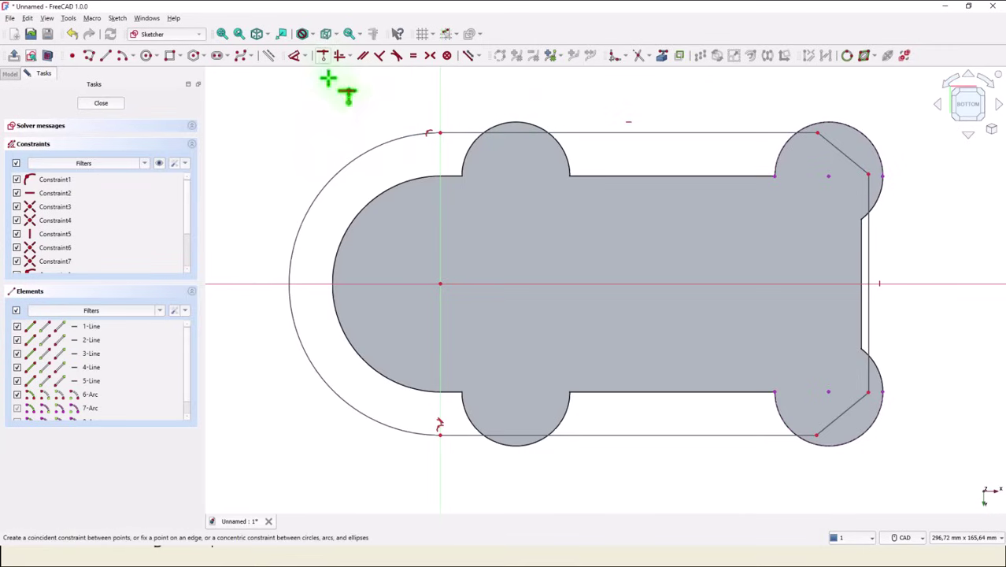
left_click(819, 132)
left_click(818, 131)
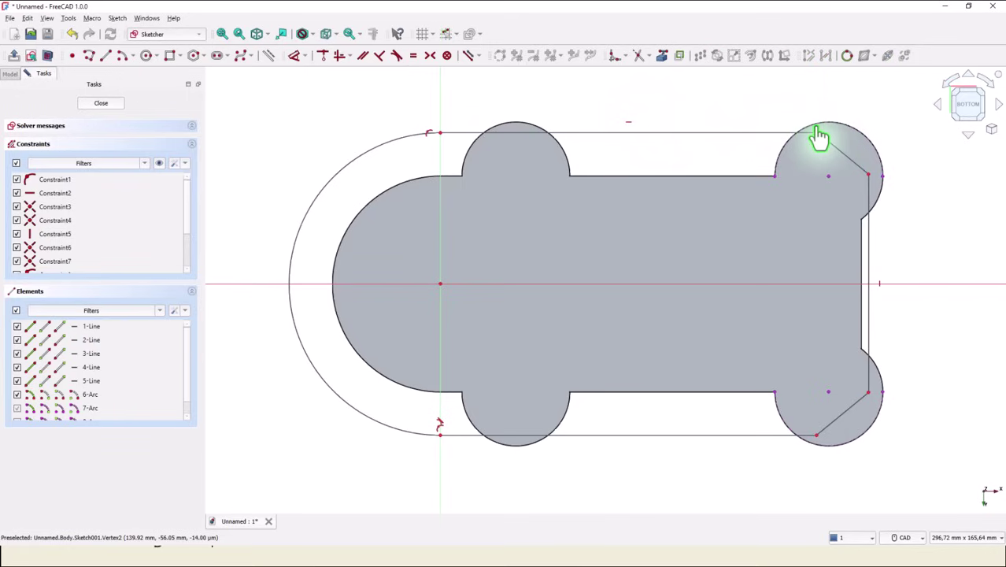
left_click(821, 133)
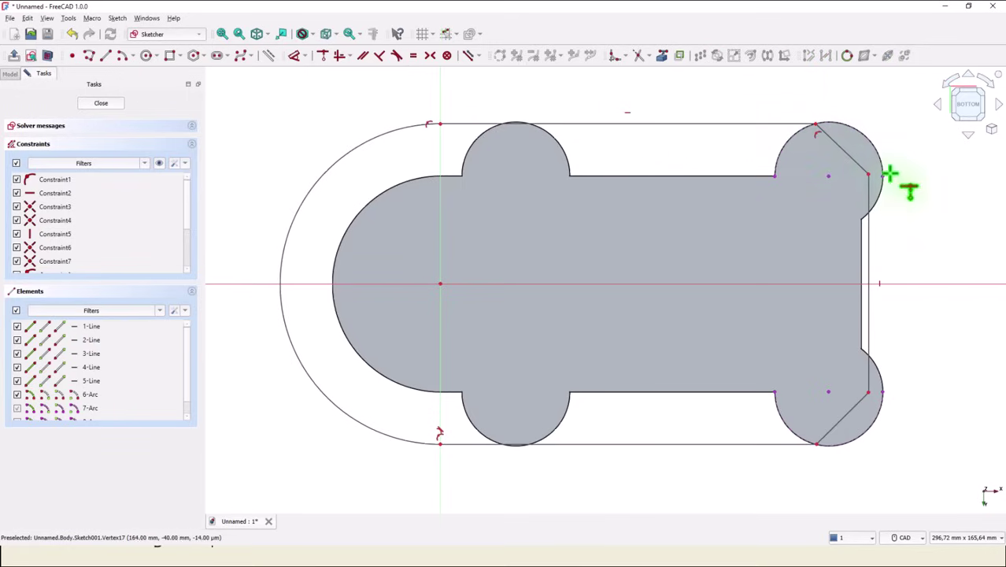
left_click(867, 173)
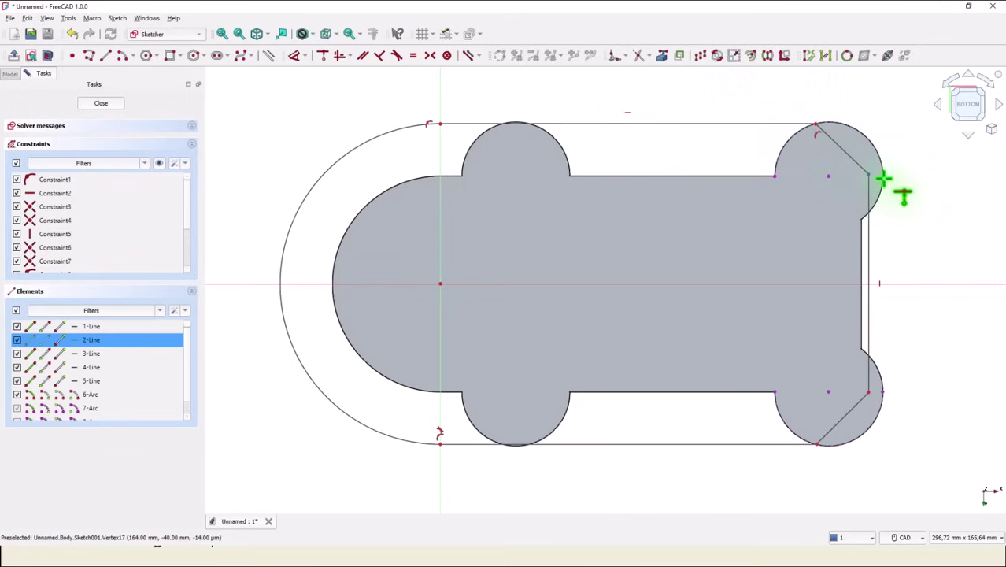
left_click(881, 176)
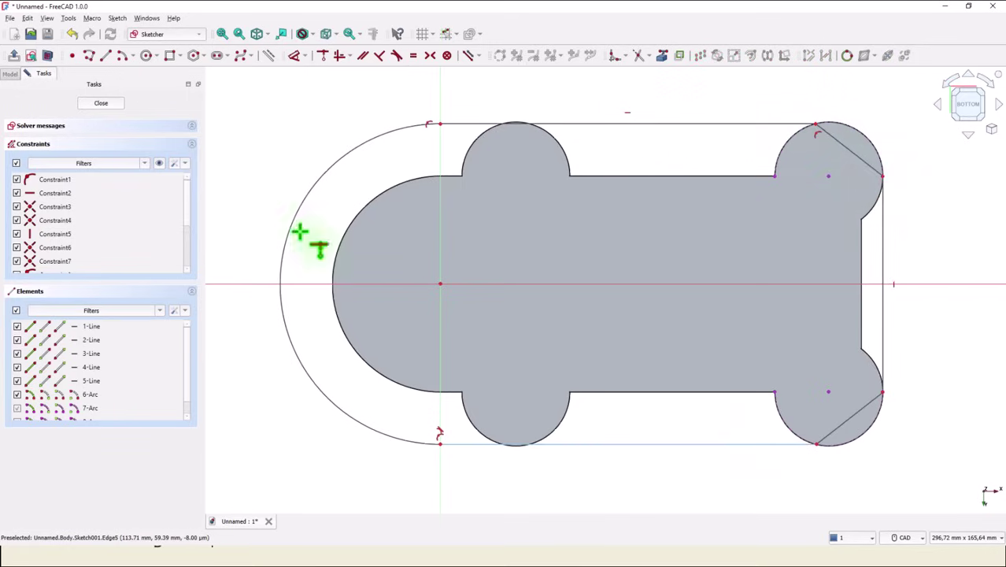
Dimension the outline's rounded-end arc with a radius of 48 mm.
left_click(296, 57)
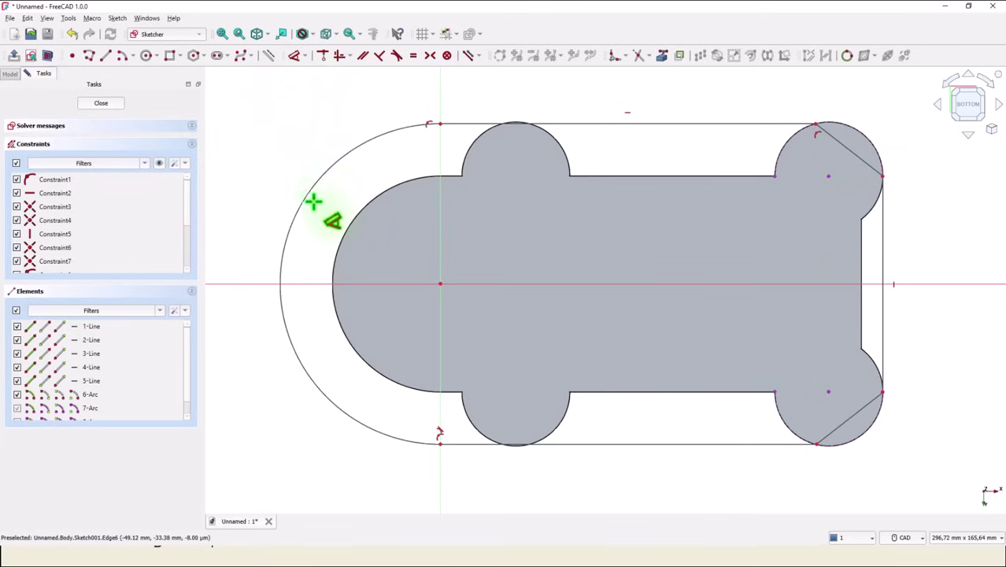
left_click(313, 187)
left_click(274, 157)
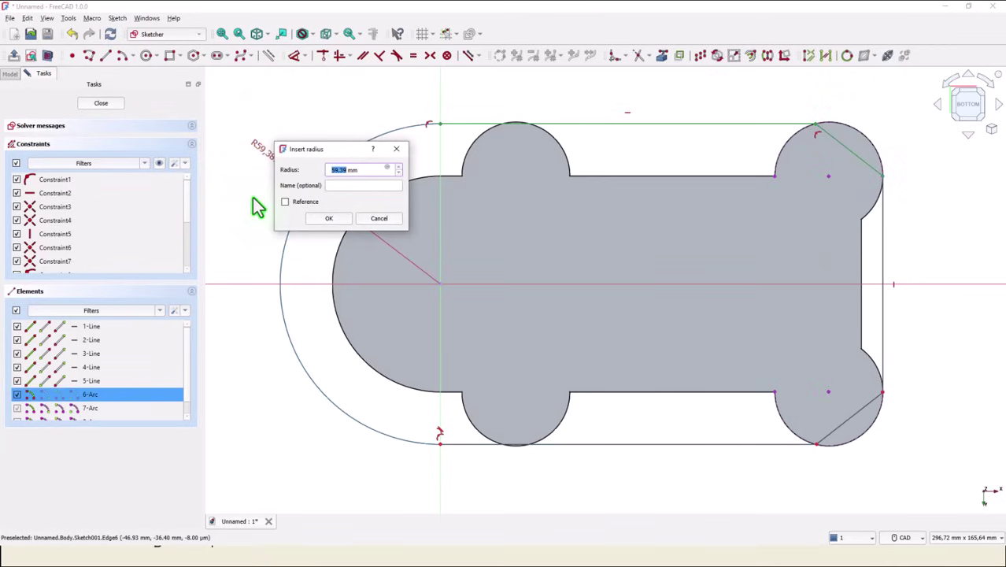
type("48")
key("Return")
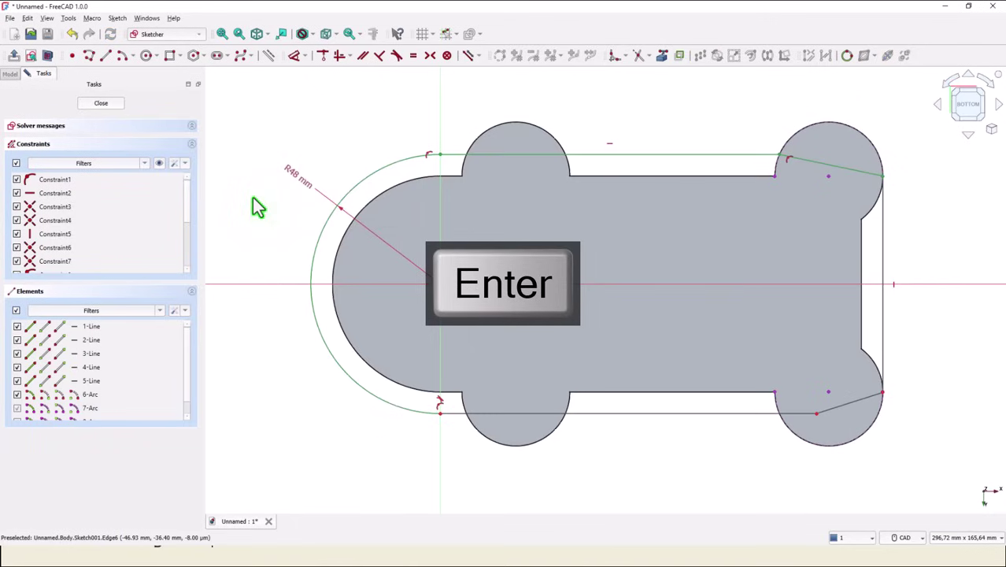
right_click(882, 399)
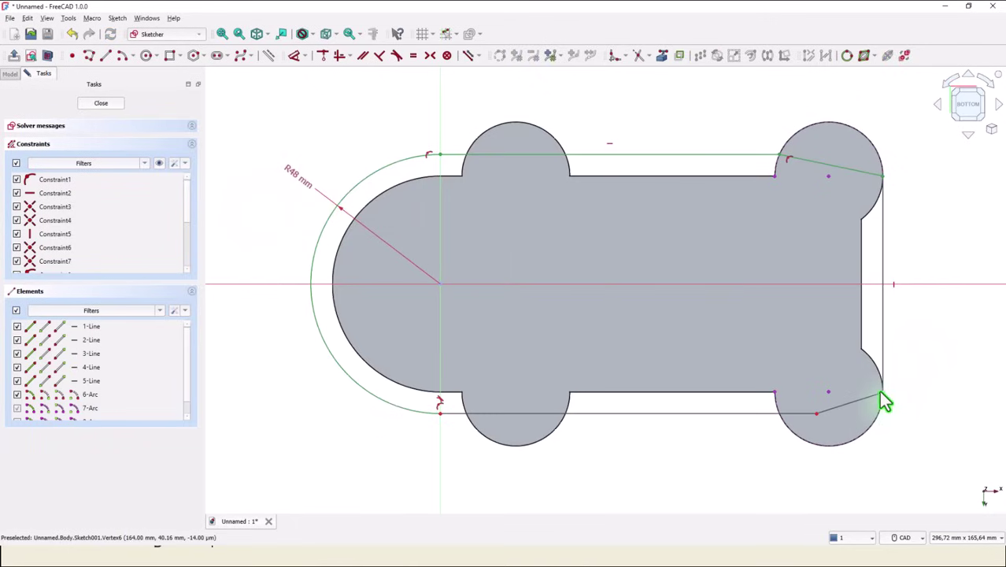
Constrain the lower slanted line's outer end to the lower lobe arc's outer endpoint and its inner end onto that arc.
left_click_drag(884, 400, 890, 364)
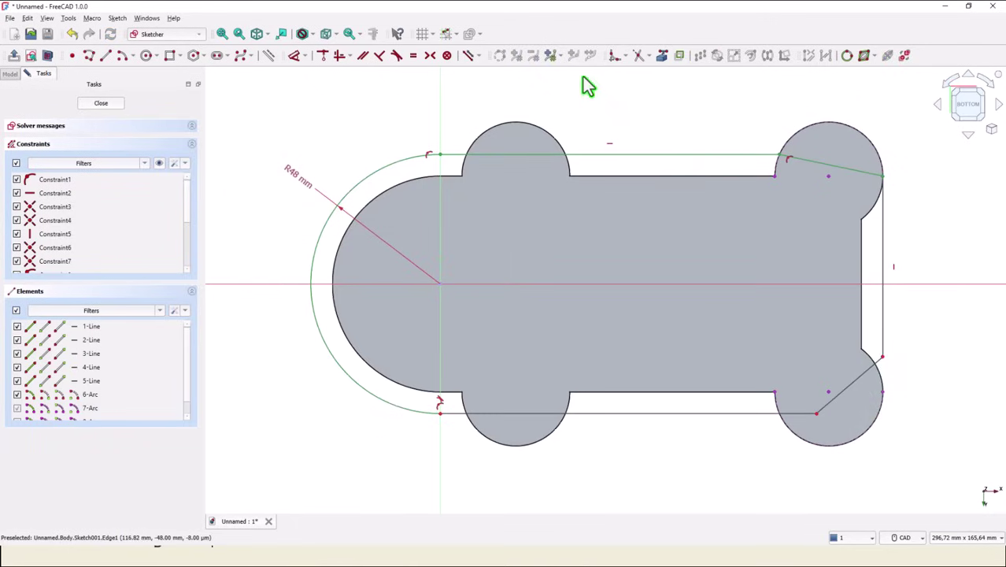
left_click(324, 57)
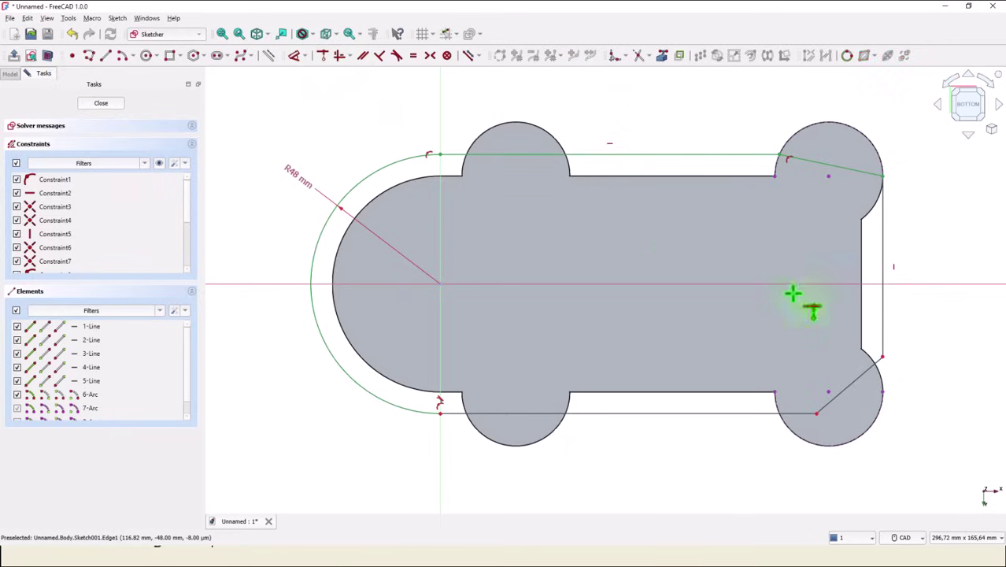
left_click(883, 358)
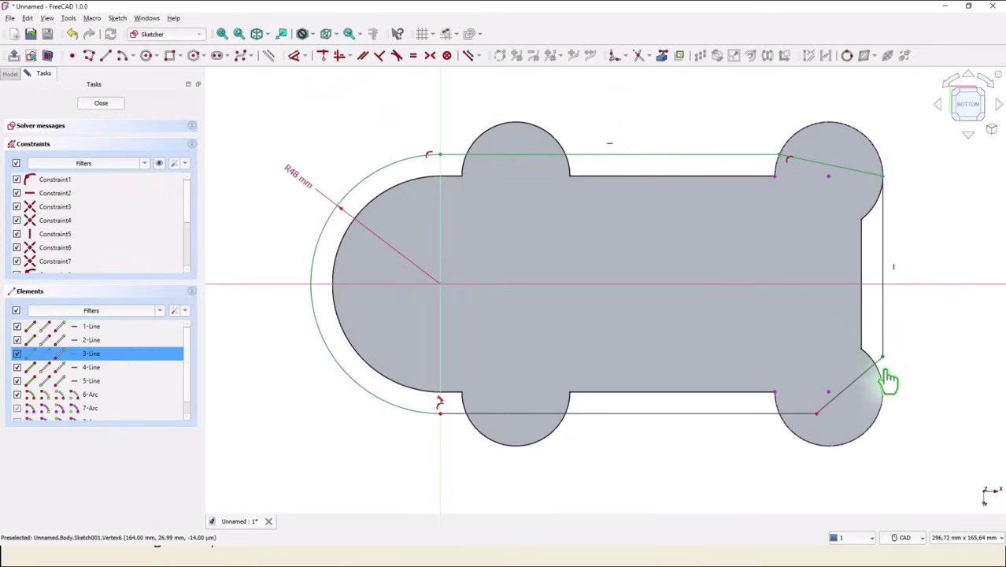
left_click(893, 397)
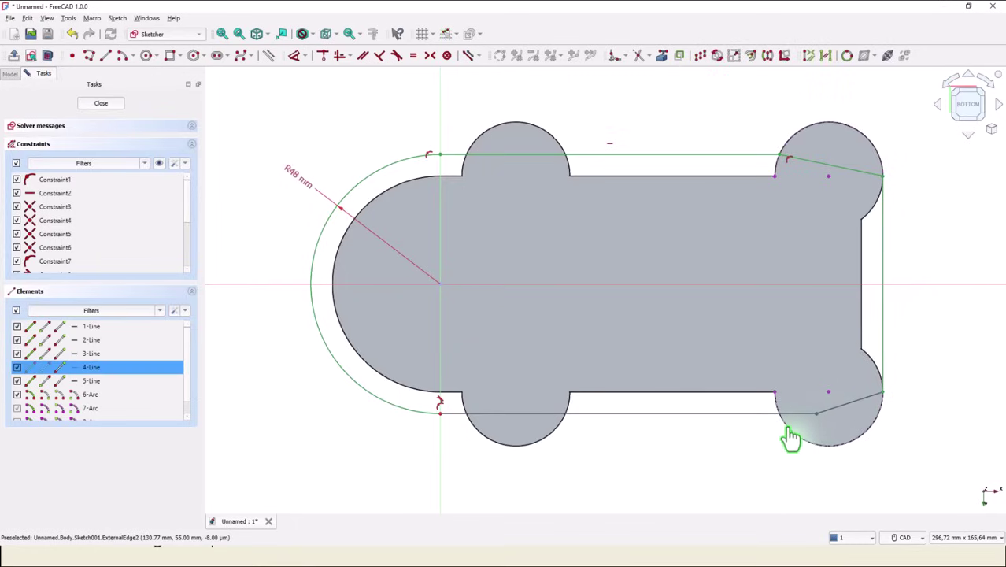
left_click(871, 404)
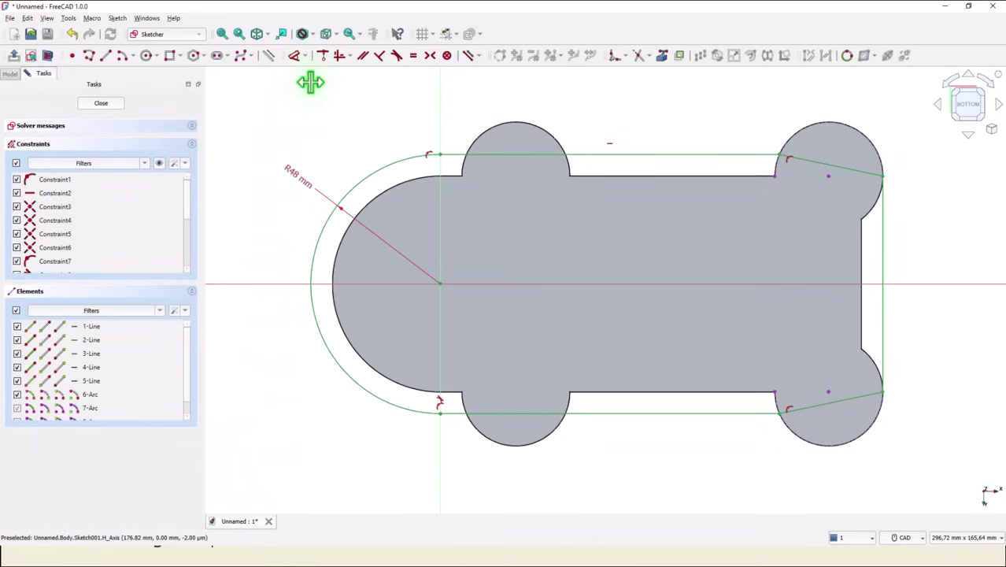
Close the outline sketch and pad it 12 mm in the reversed direction, into the body.
left_click(110, 105)
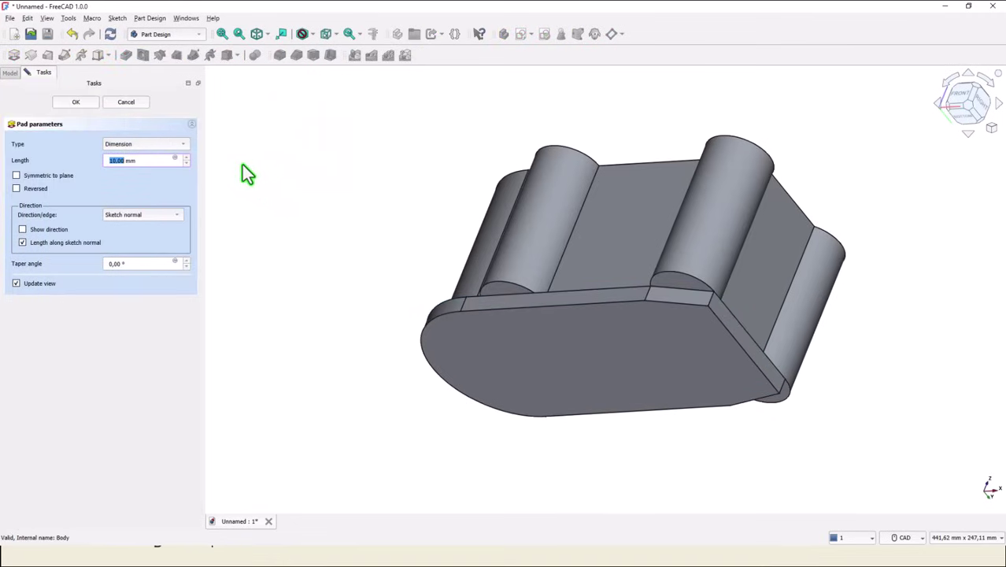
left_click(16, 189)
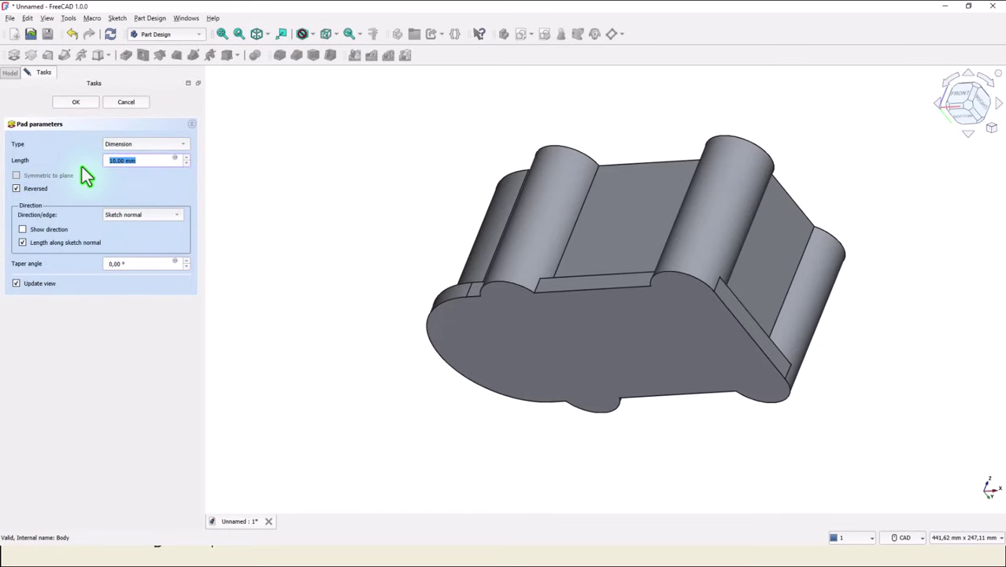
type("10")
key("Return")
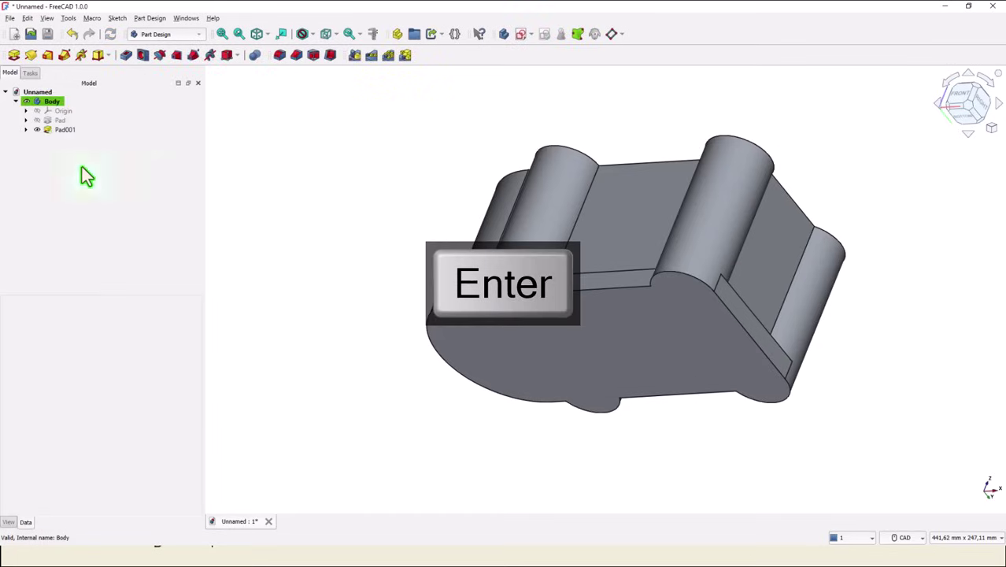
Create a new sketch on the XZ plane.
left_click(256, 36)
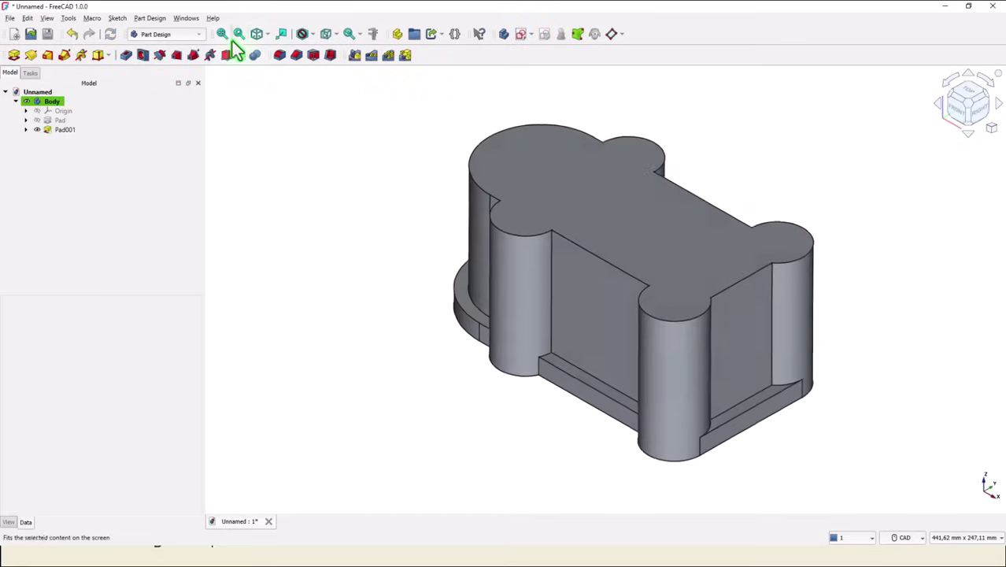
left_click(221, 34)
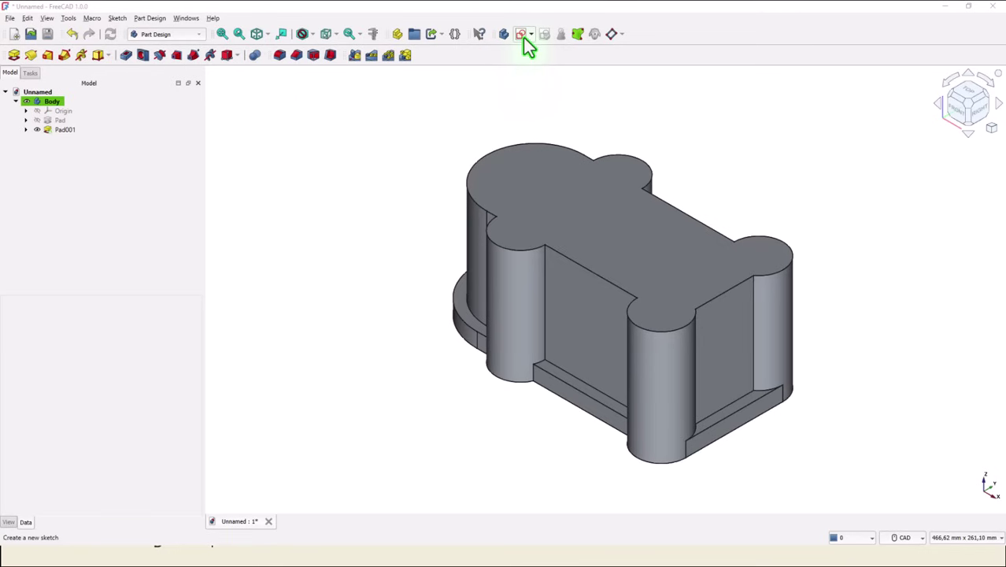
left_click(523, 38)
scroll(504, 138, "down", 2)
scroll(467, 227, "up", 2)
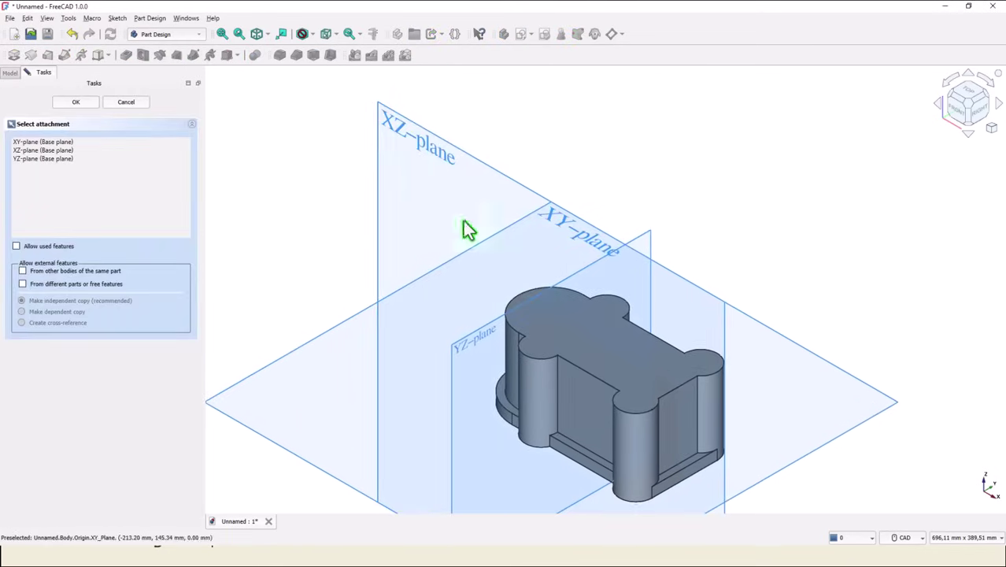
left_click(404, 133)
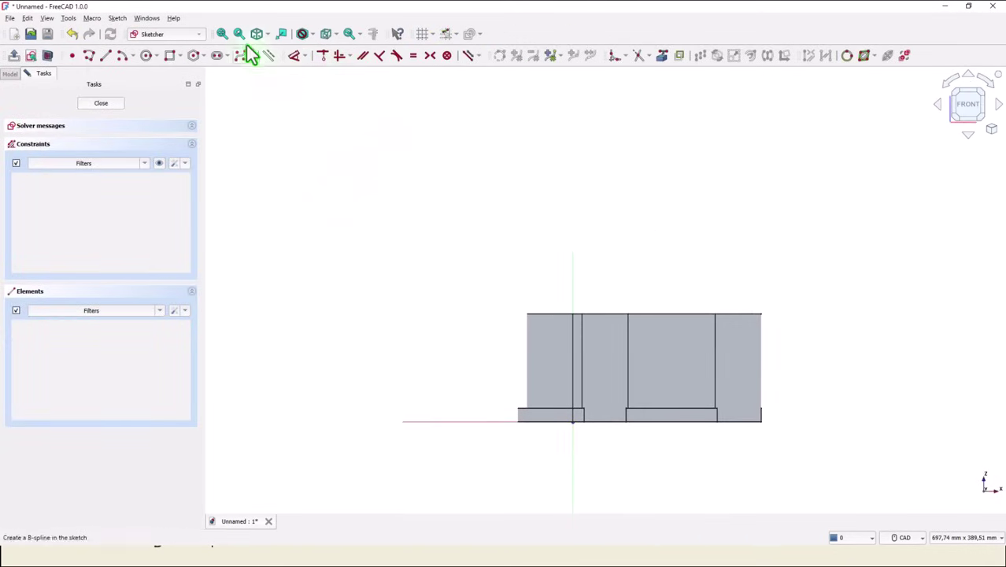
left_click(222, 34)
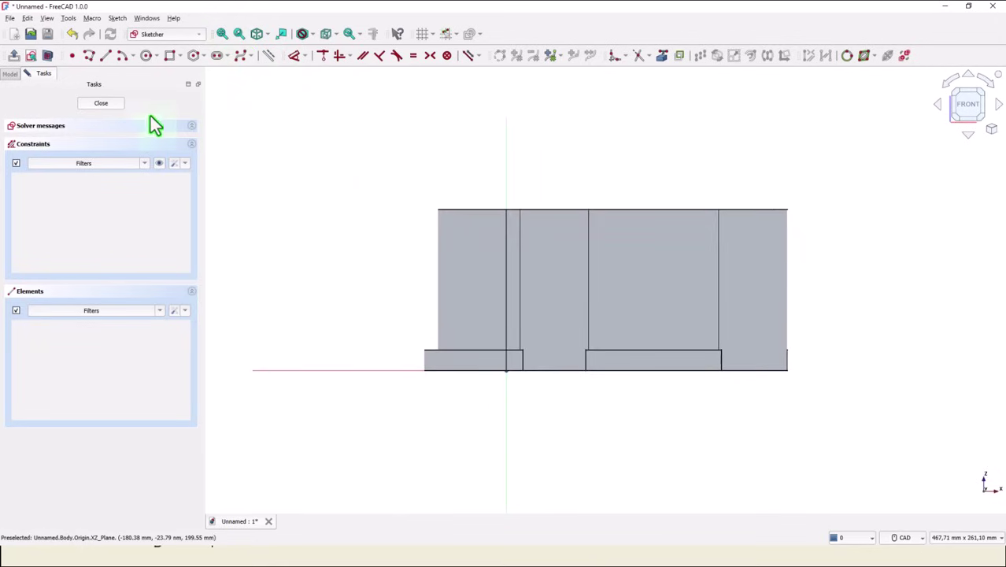
Section the model view at the sketch plane and reference the body's bottom edge between the lobes as external geometry.
left_click(47, 56)
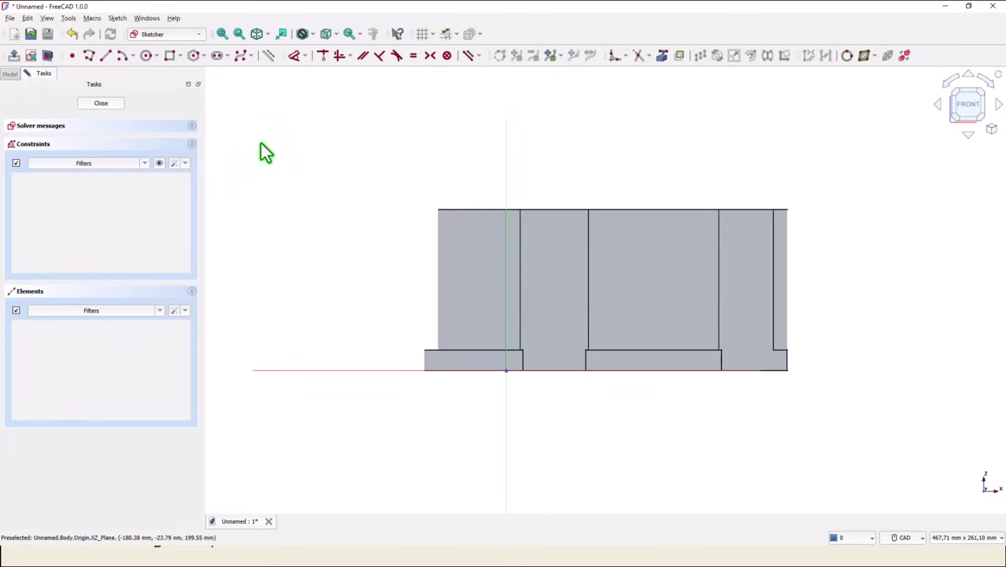
left_click(662, 56)
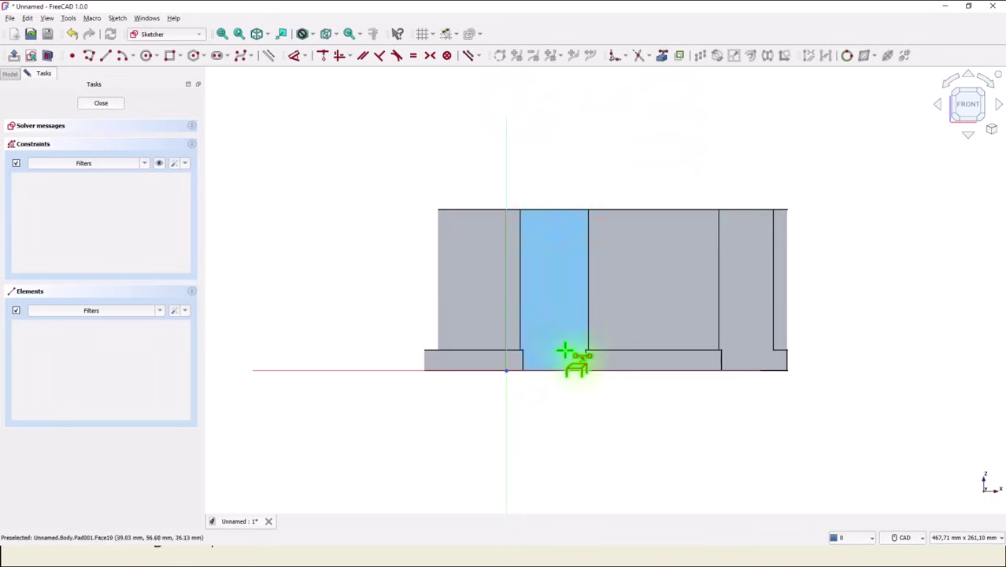
left_click(644, 371)
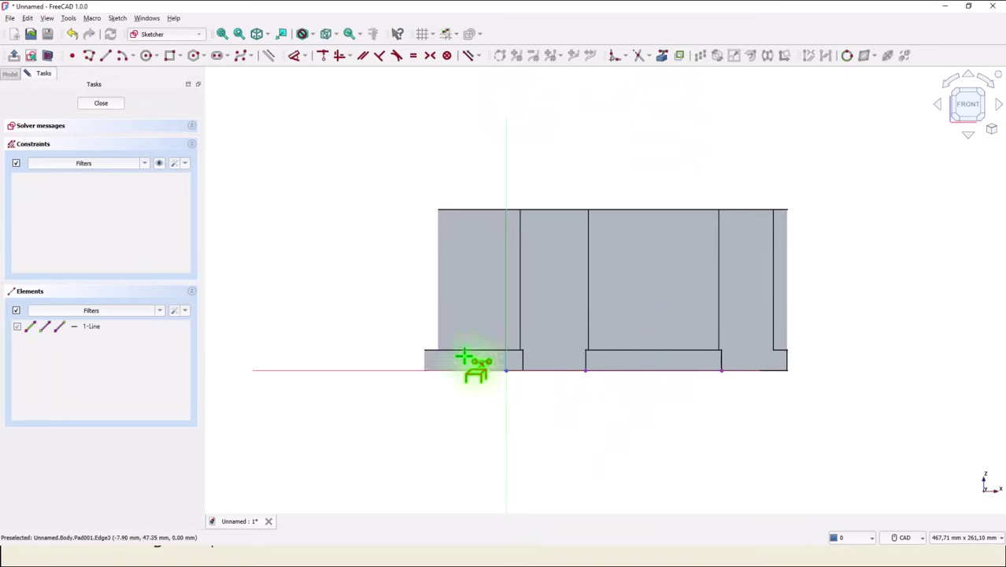
Sketch a closed arch about 42 mm wide on the referenced bottom edge, topped by a tangent arc, and constrain its slanted side vertical.
left_click(89, 55)
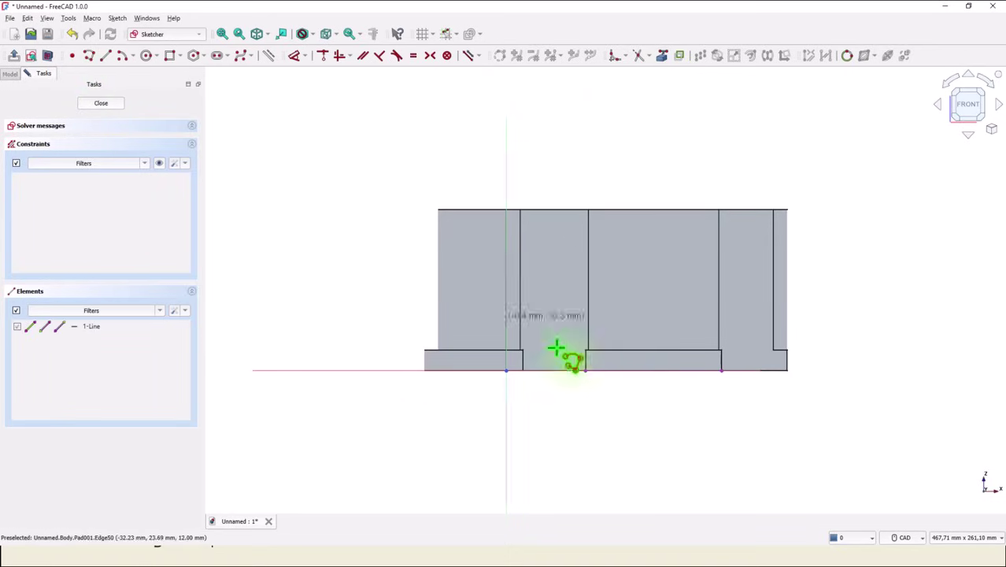
left_click(625, 370)
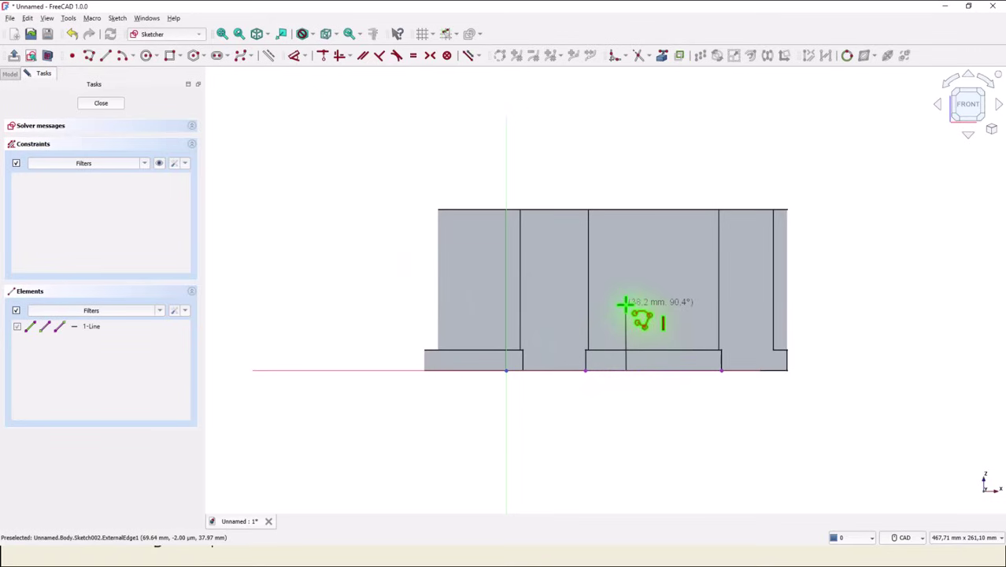
left_click(626, 312)
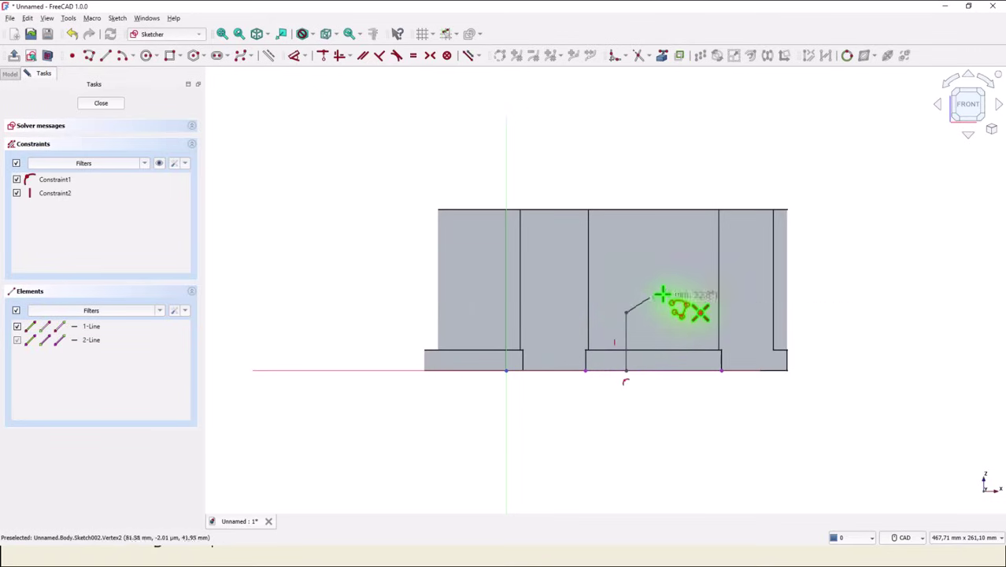
key("m")
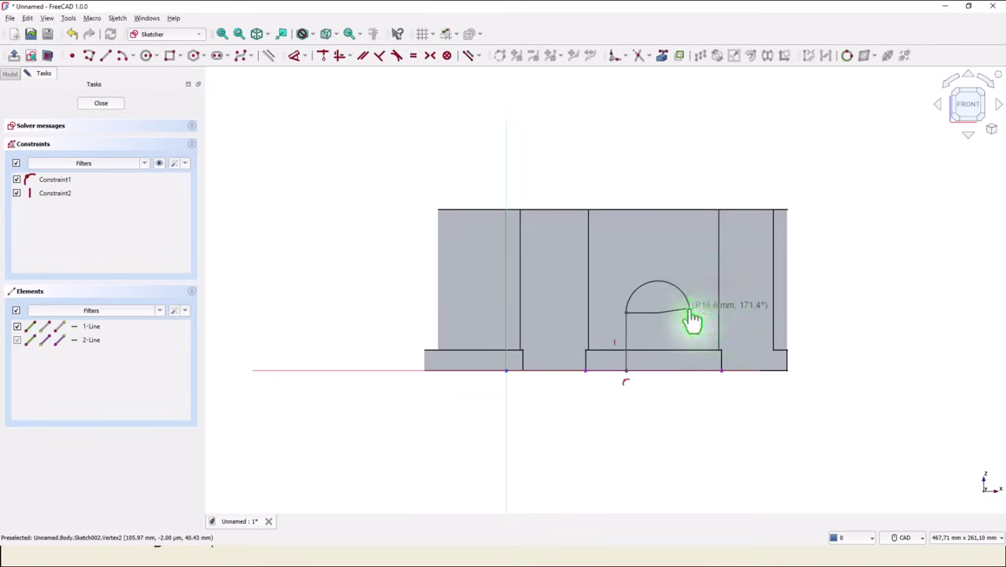
left_click(690, 308)
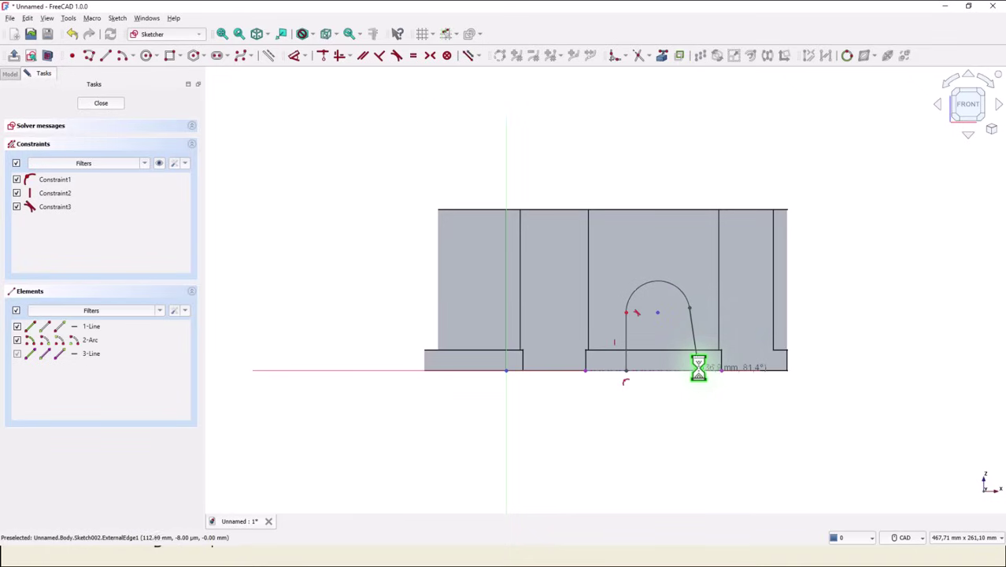
left_click(697, 368)
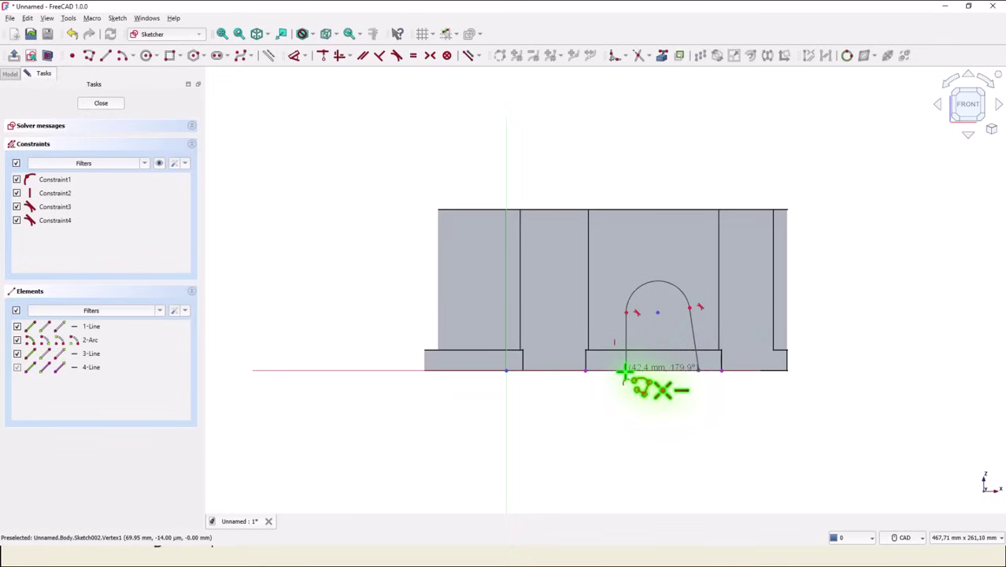
left_click(625, 369)
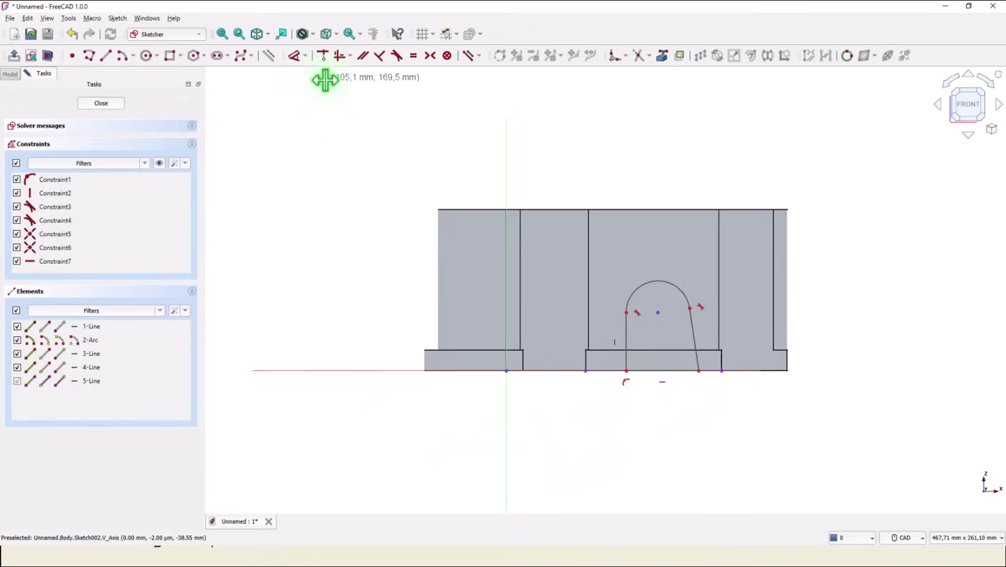
left_click(339, 56)
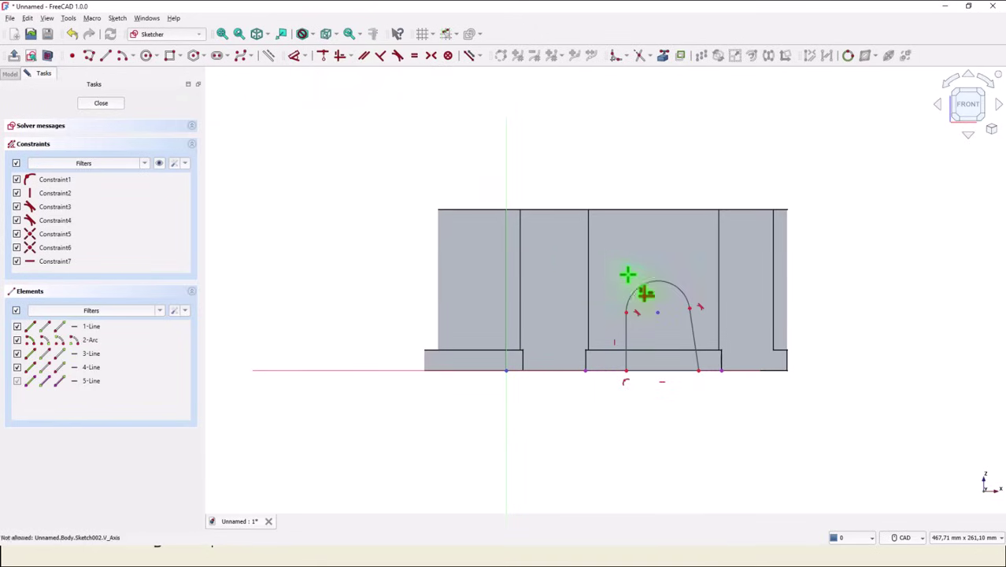
left_click(692, 327)
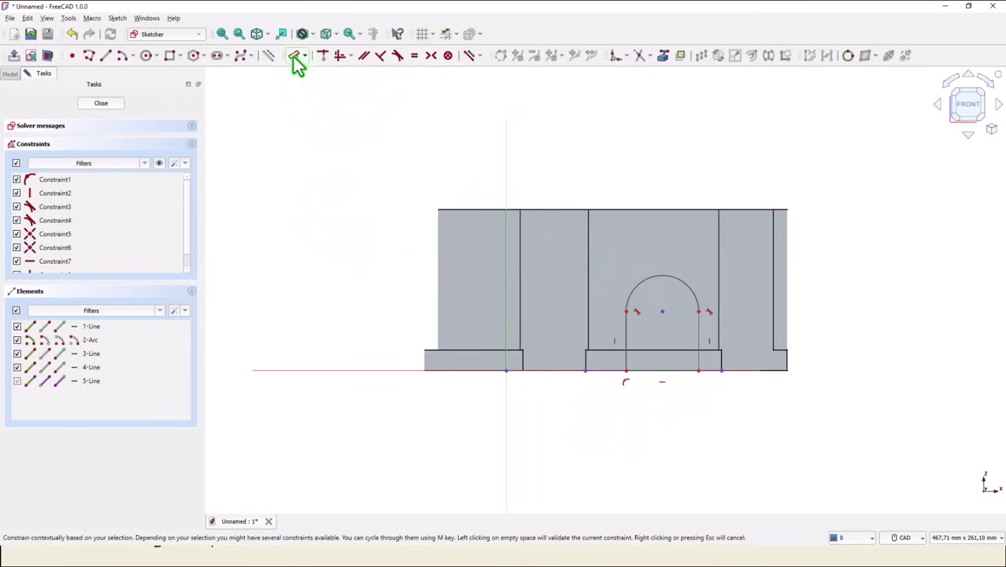
Dimension the horizontal distance from the vertical axis to the arch's arc centre as 86 mm.
left_click(294, 57)
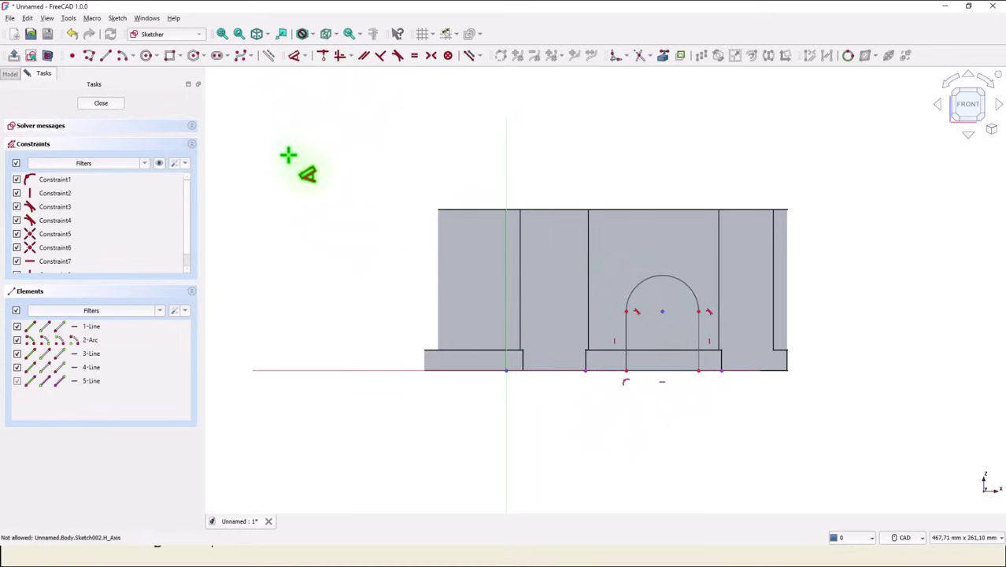
left_click(662, 311)
left_click(592, 176)
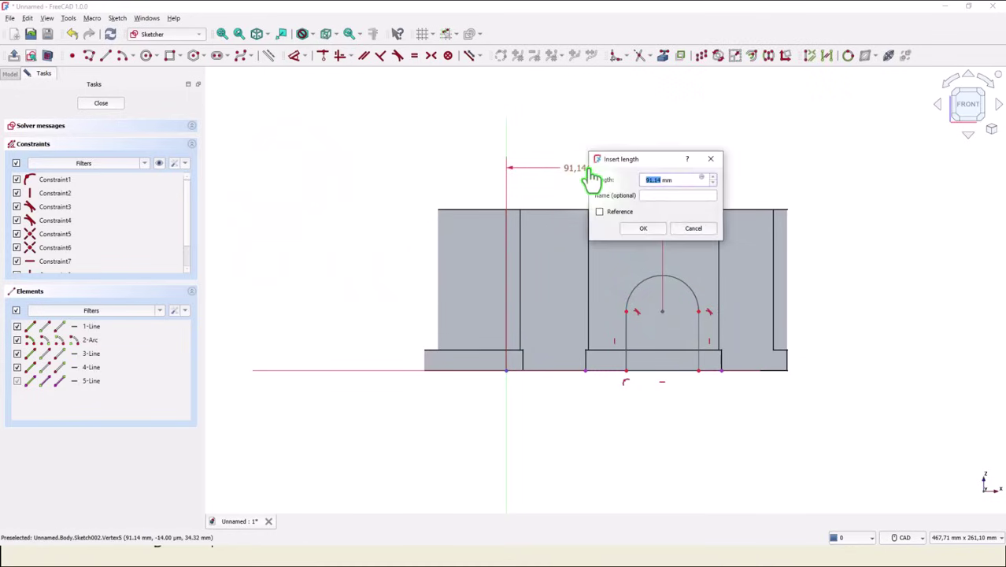
type("86")
key("Return")
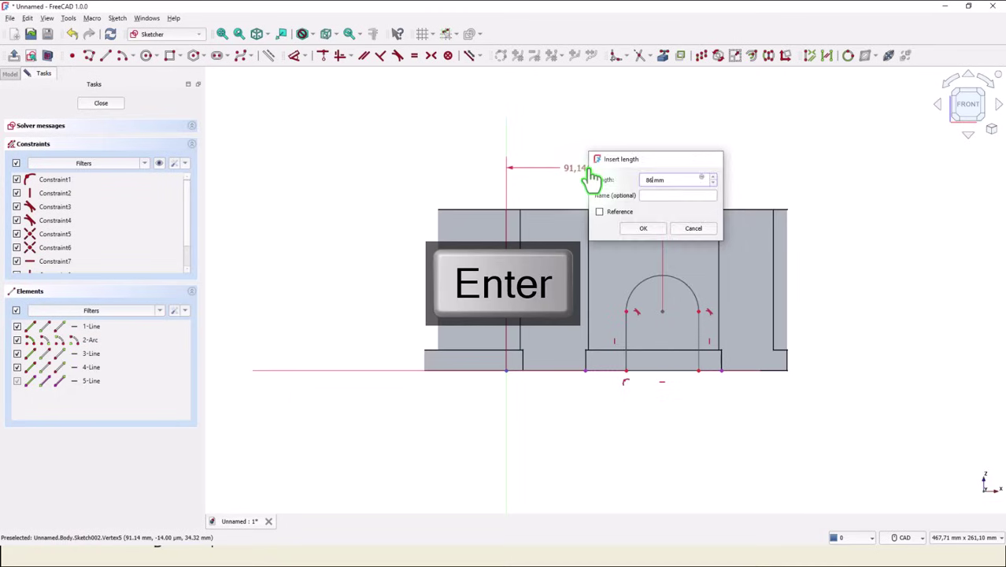
Dimension the arch's straight vertical side to a length of 26 mm.
left_click(698, 339)
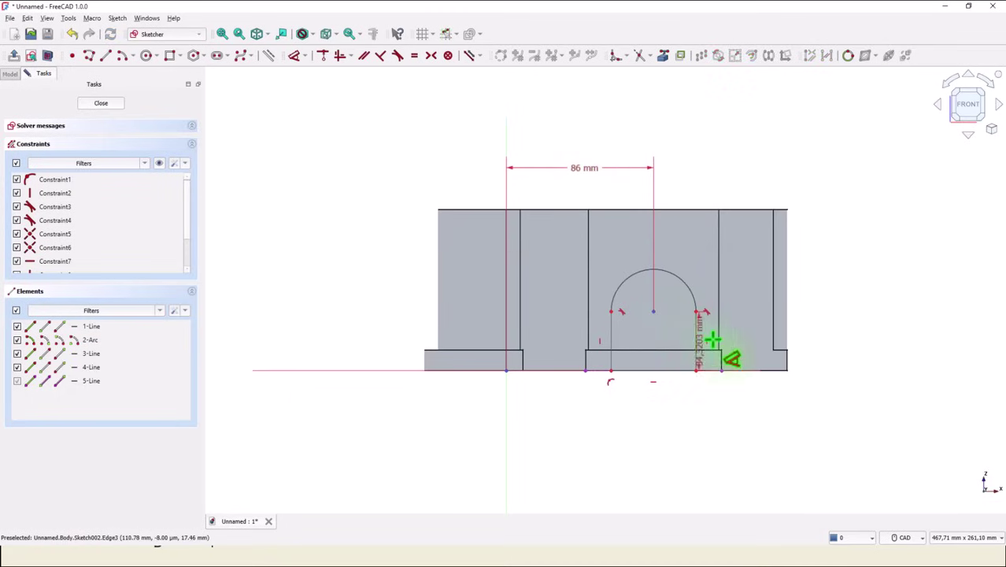
left_click(838, 332)
type("26")
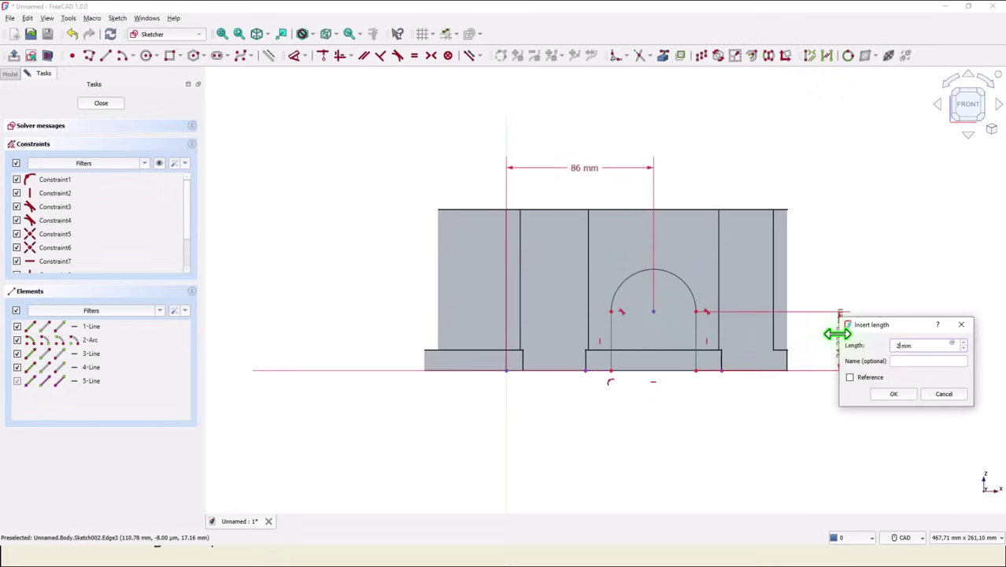
key("Return")
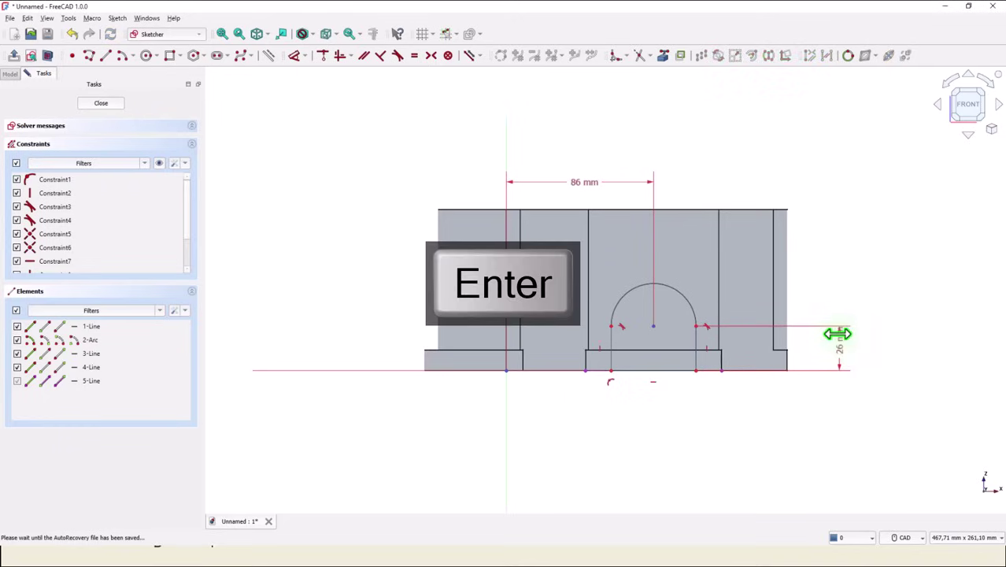
Set the radius of the arch's top arc to 28 mm.
left_click(674, 286)
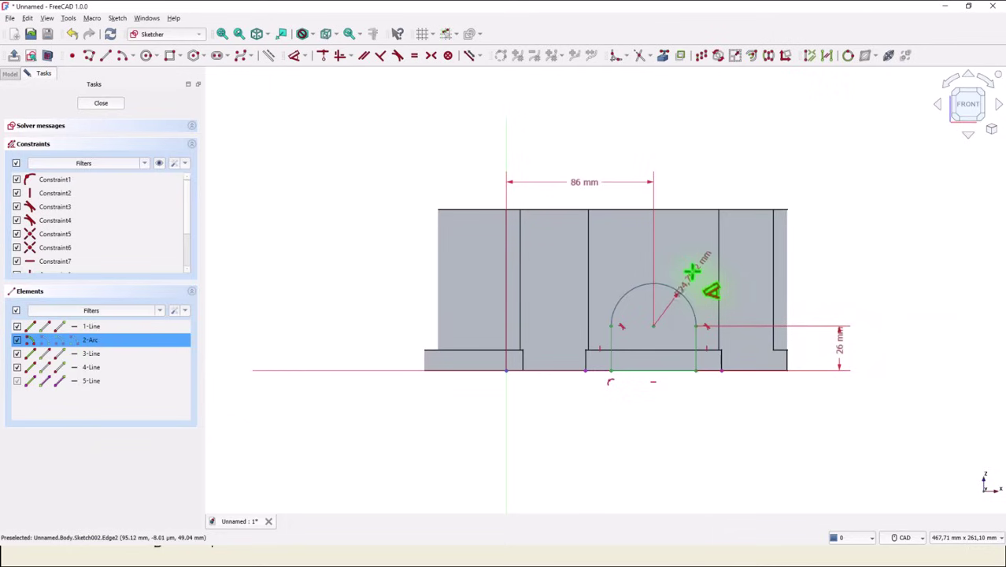
left_click(696, 274)
type("2")
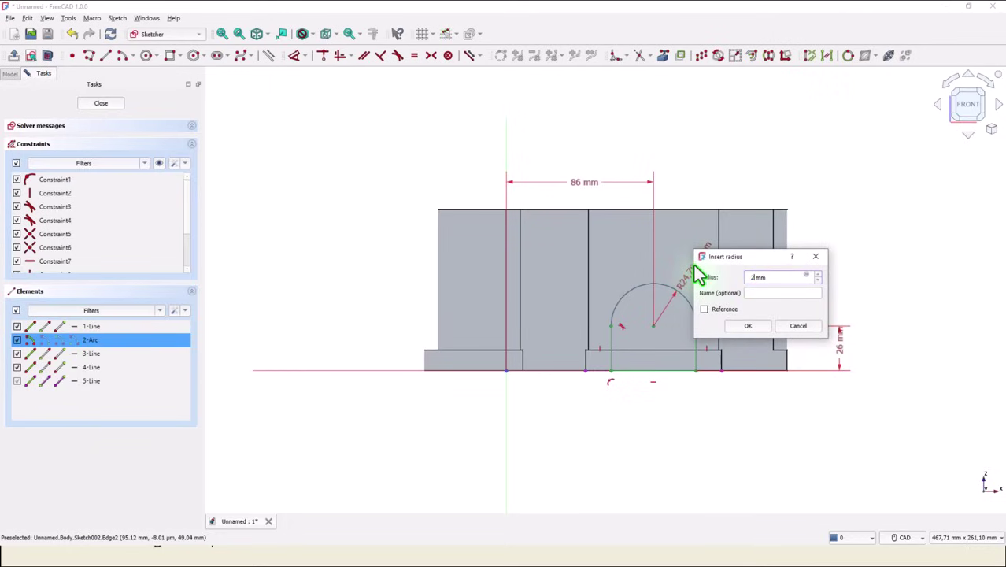
type("8")
key("Return")
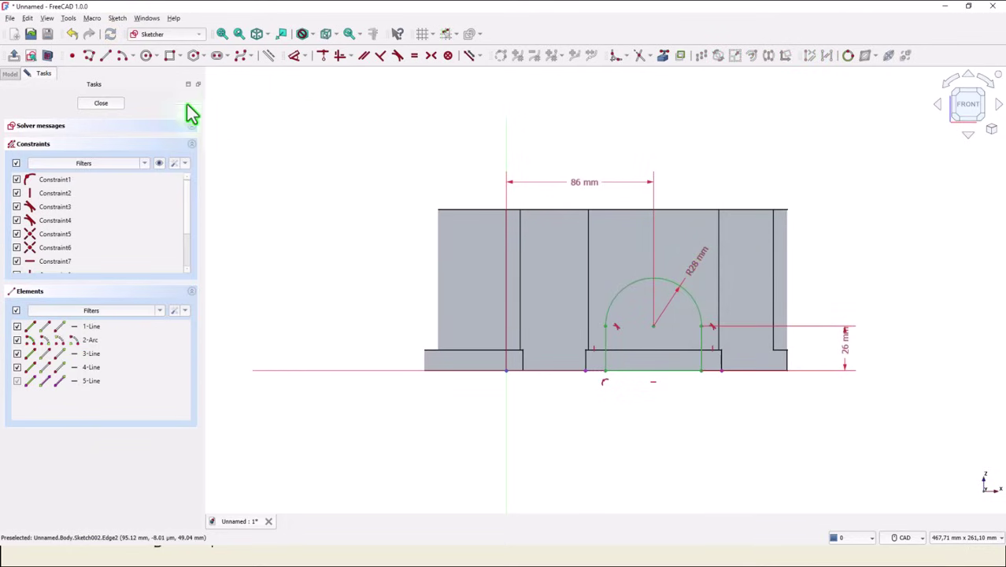
Close the arch sketch and pad it symmetrically to the sketch plane with a length of 108 mm.
left_click(103, 104)
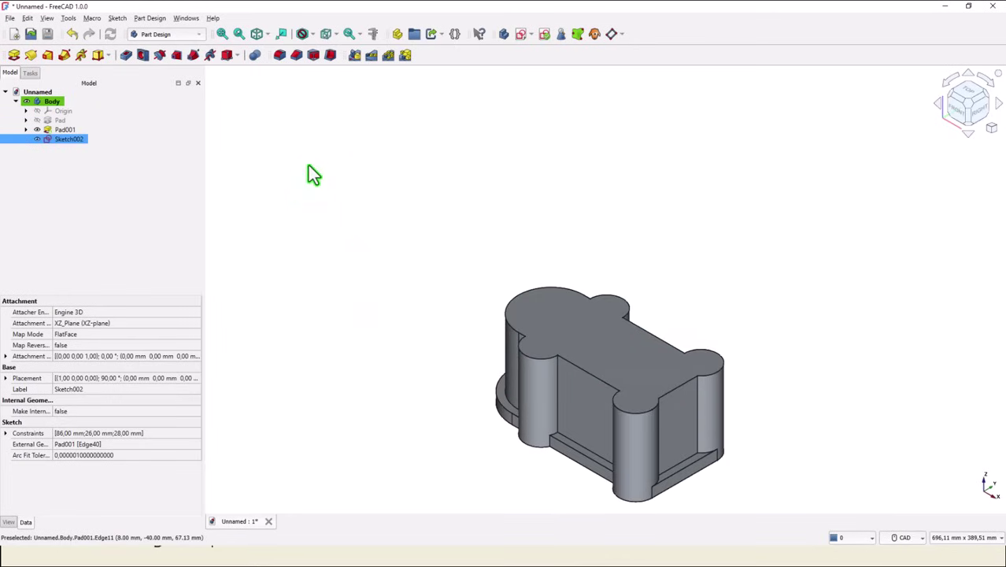
left_click(14, 55)
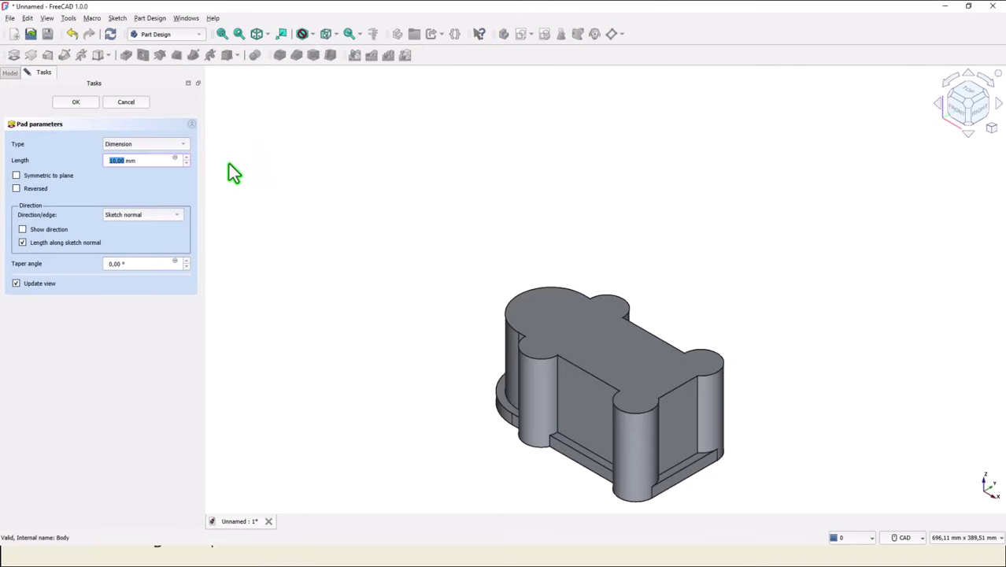
left_click(39, 177)
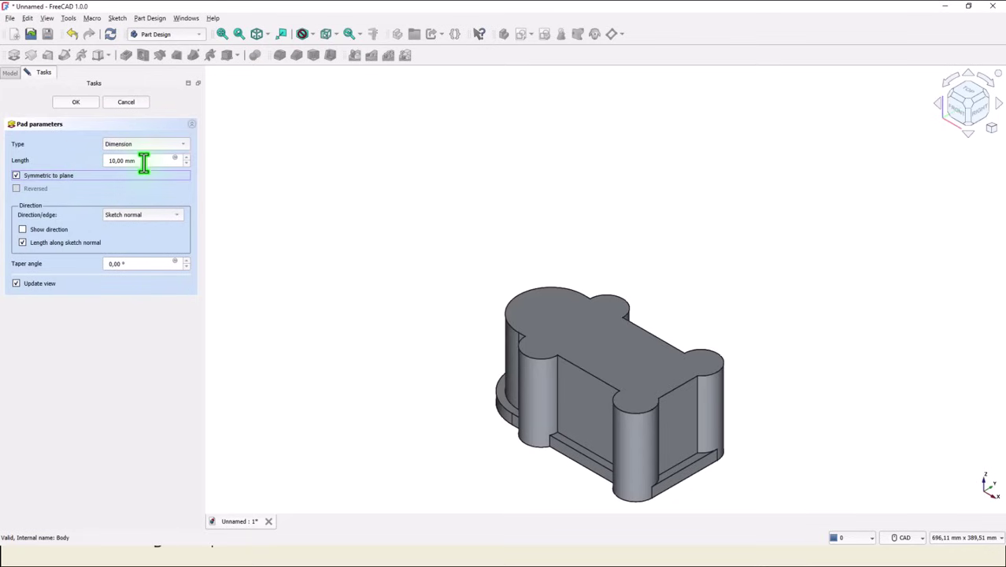
left_click_drag(144, 160, 60, 163)
type("100")
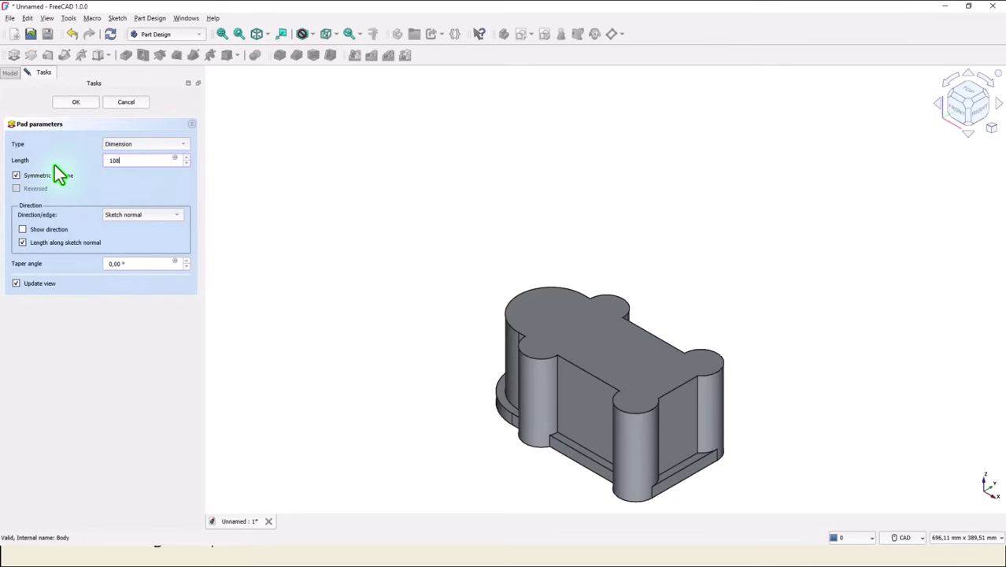
key("Return")
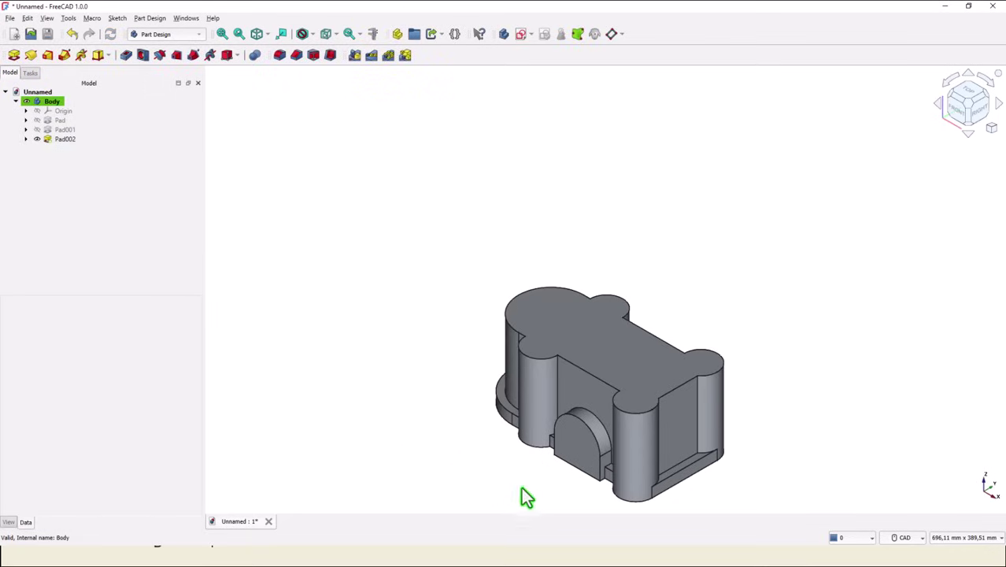
Create a new sketch on the body's flat bottom face.
key("shift+Right")
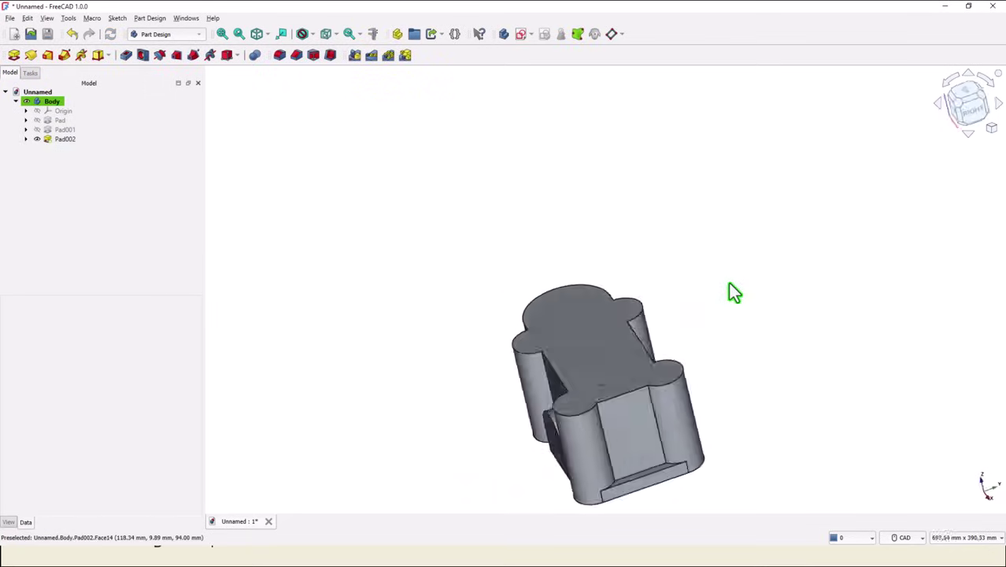
key("shift+Left")
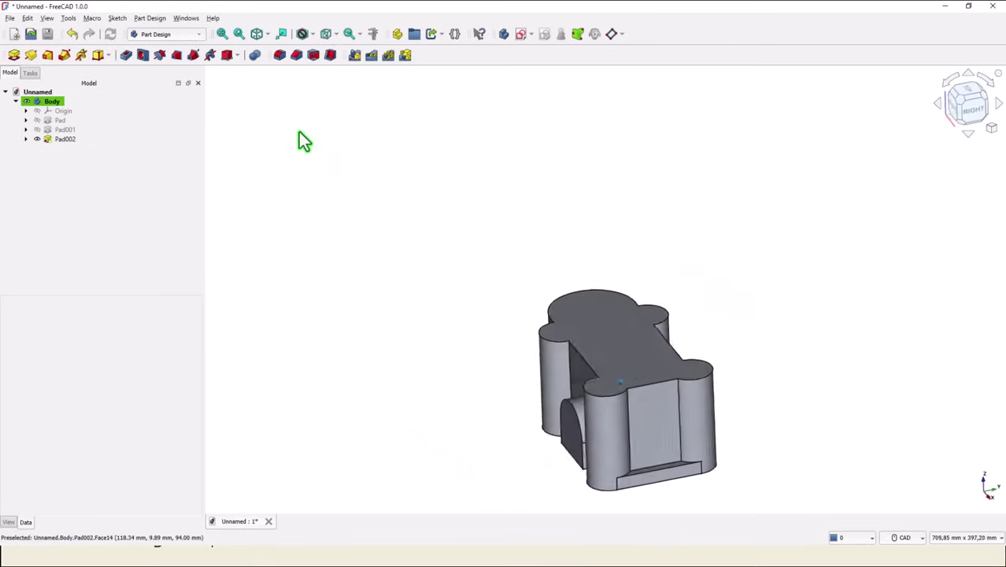
left_click(222, 33)
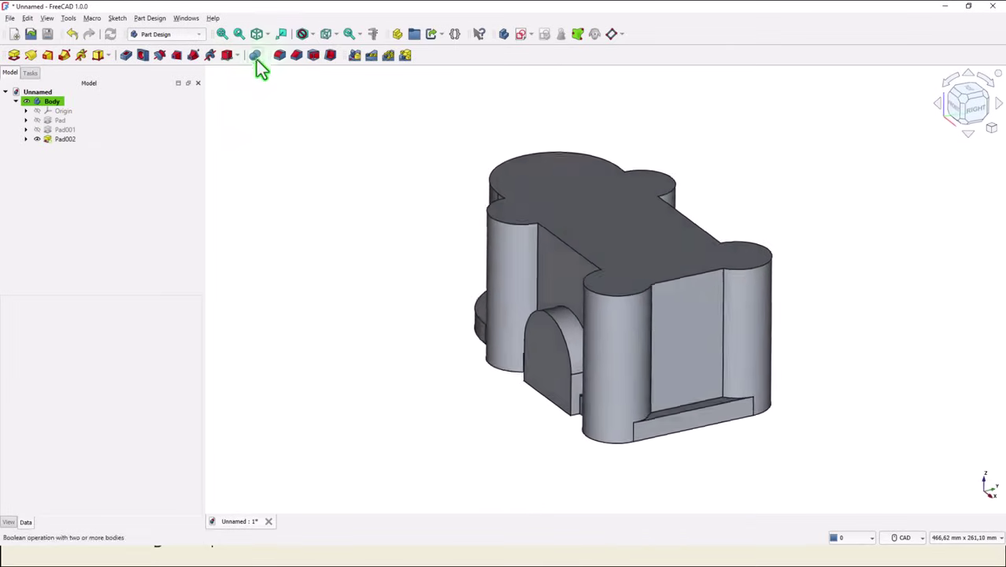
key("0")
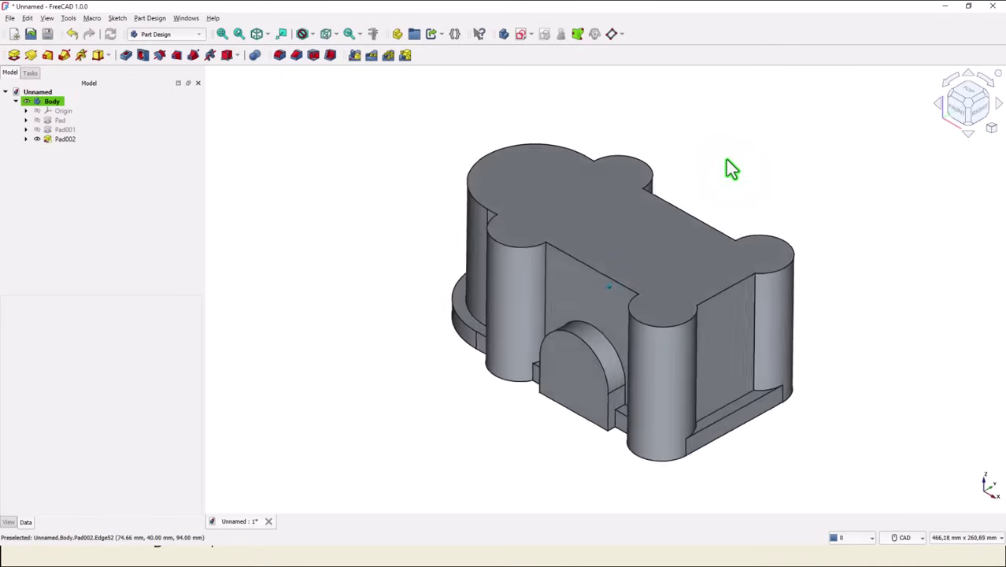
key("1")
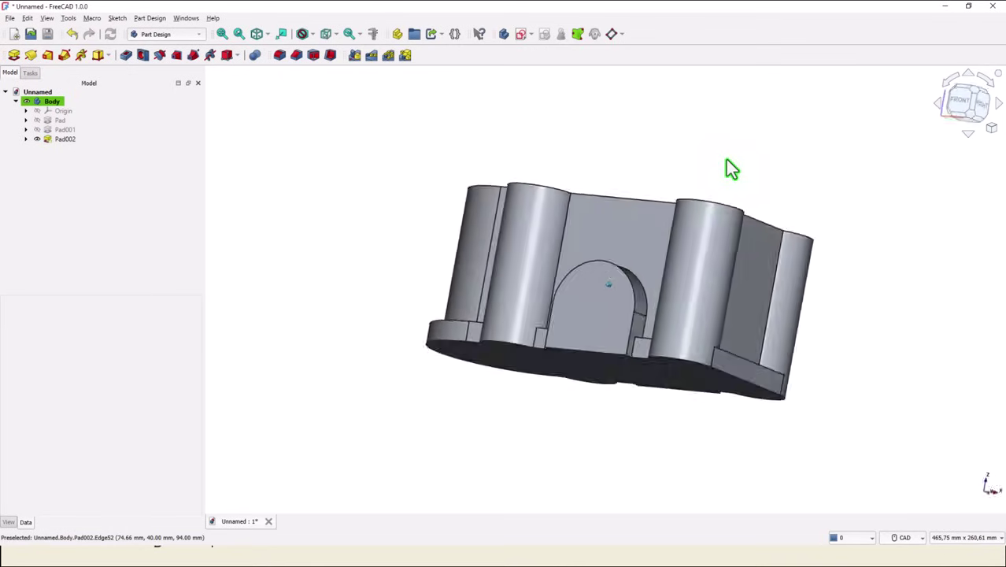
left_click(591, 330)
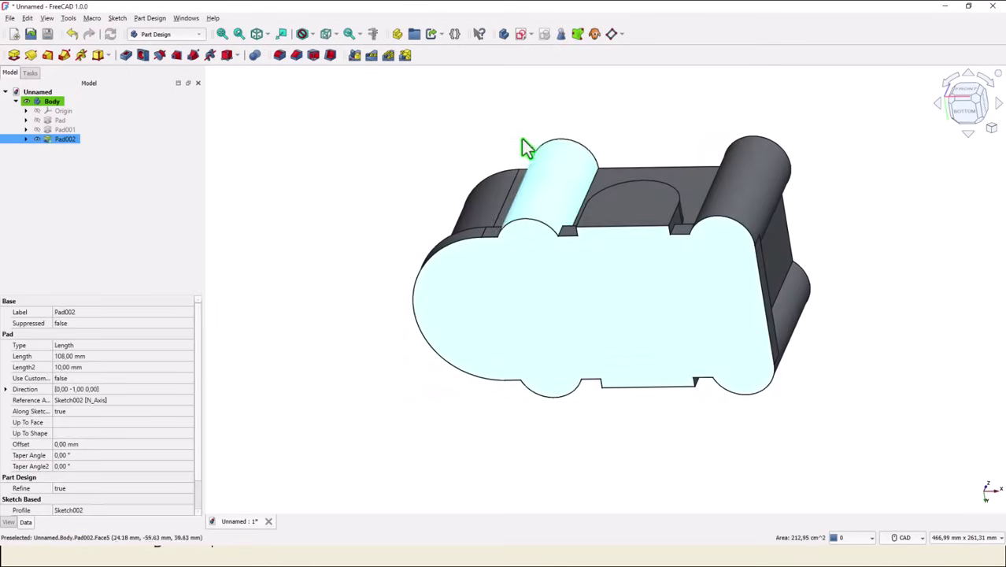
left_click(520, 35)
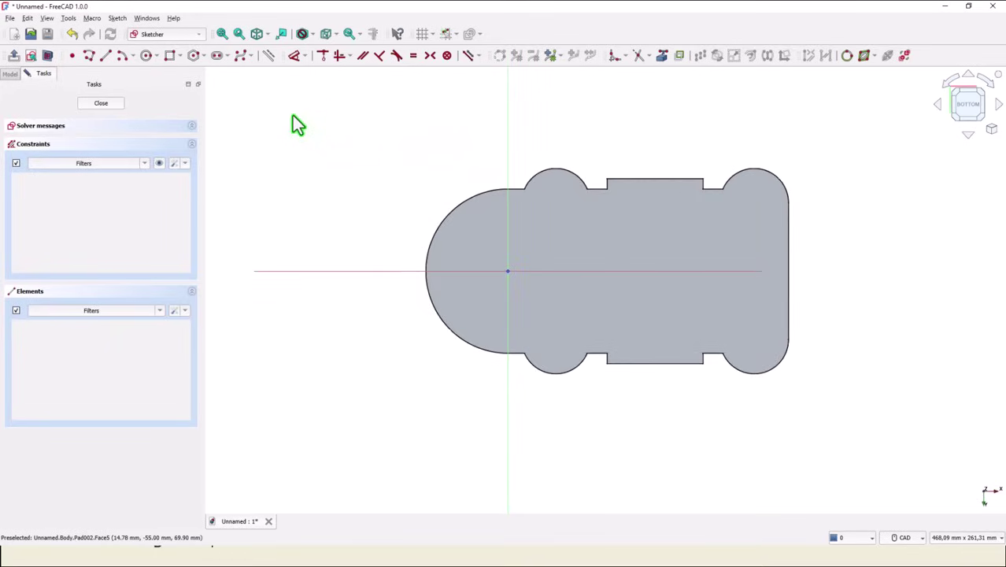
Sketch a closed polyline profile inside the bottom face, about 147 mm long and 74 mm wide, with a tangent arc at the rounded end.
left_click(89, 55)
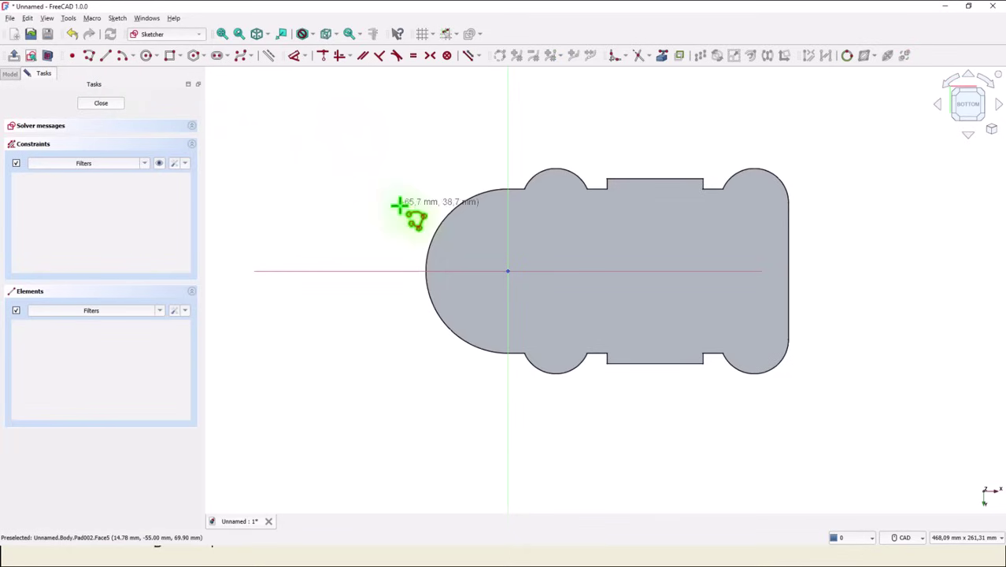
left_click(506, 207)
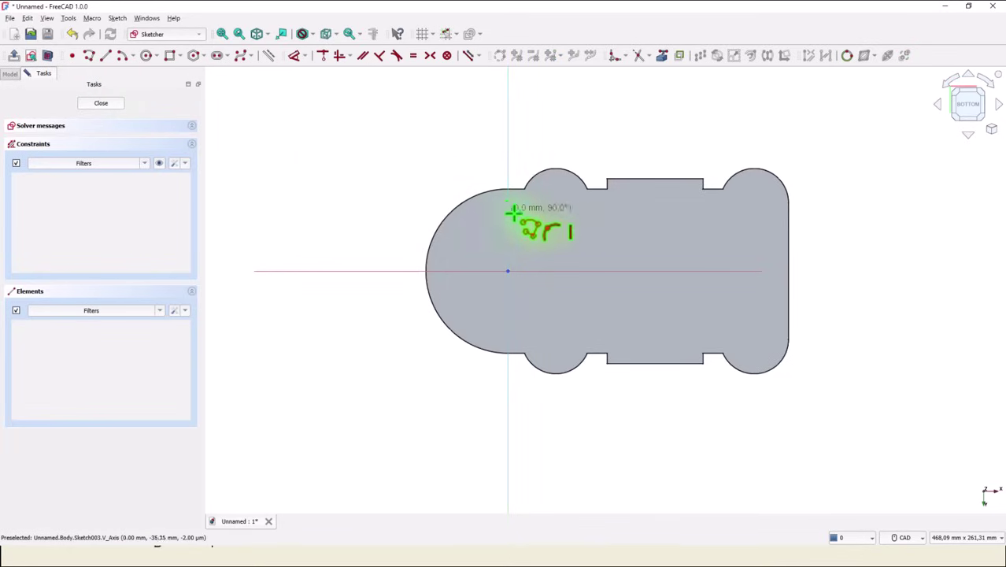
left_click(760, 208)
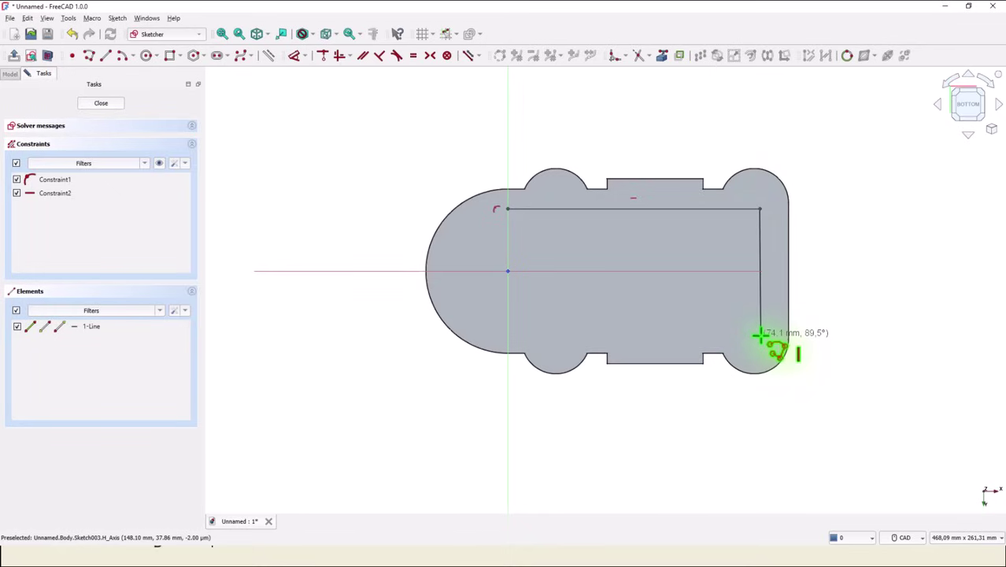
left_click(760, 335)
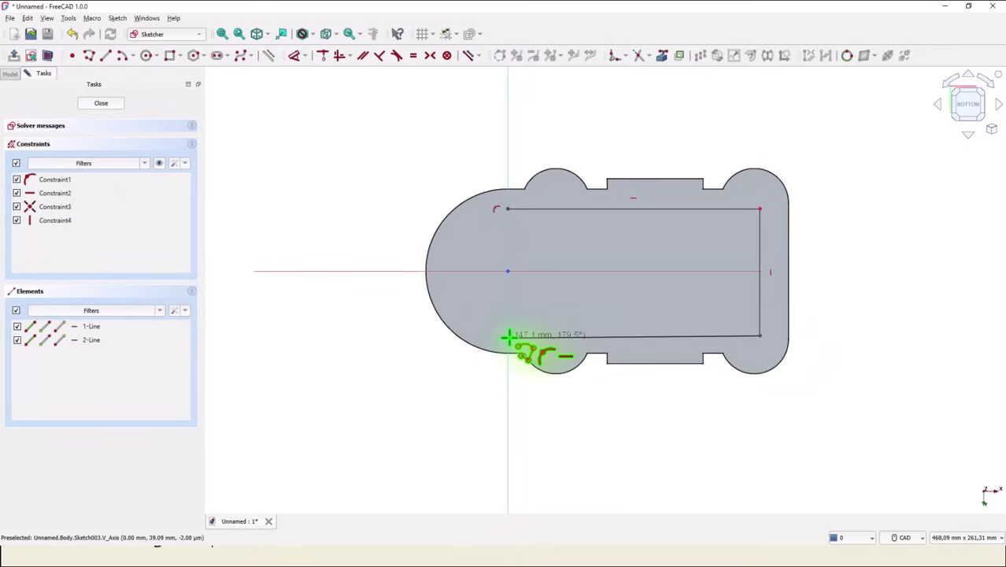
left_click(508, 337)
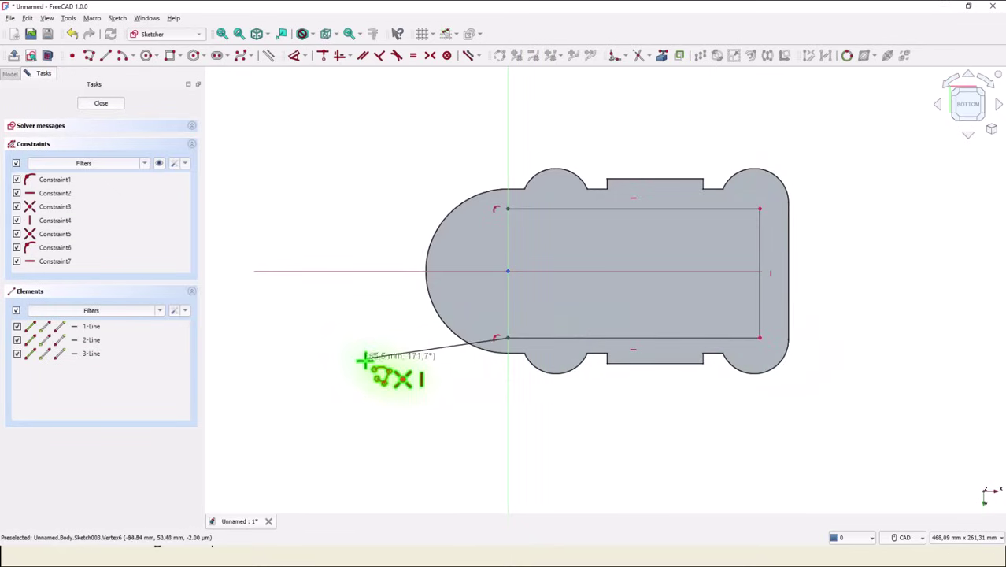
key("m")
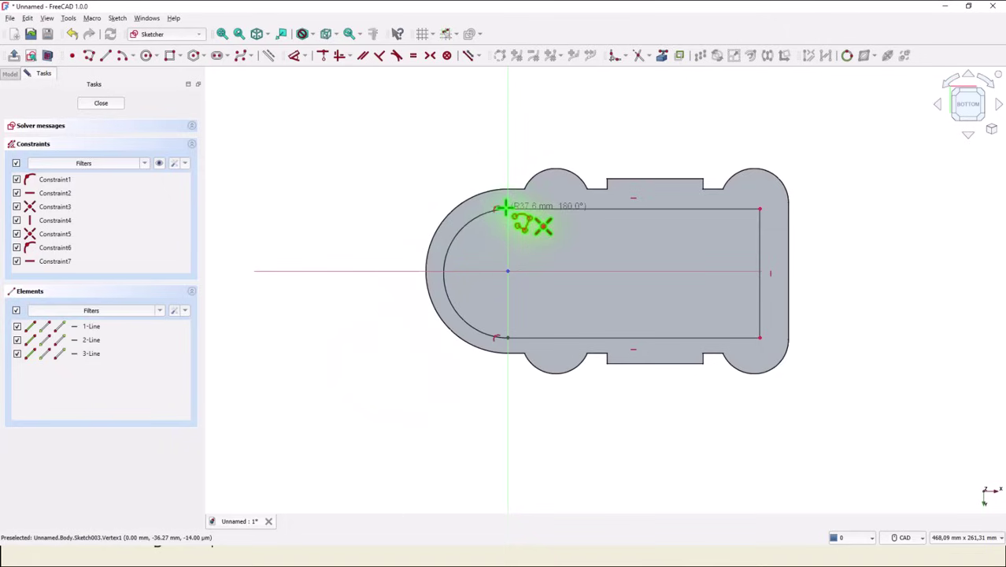
left_click(505, 206)
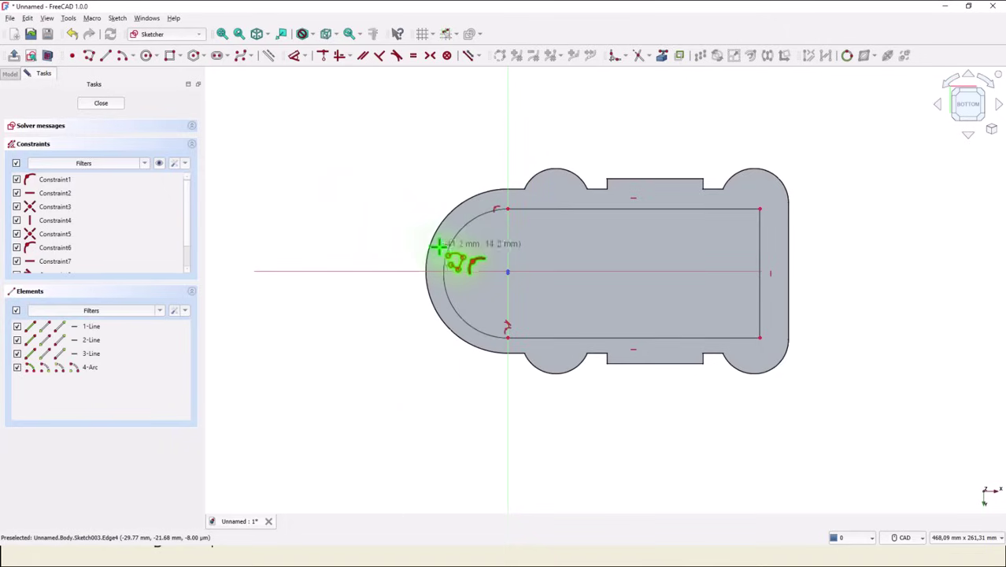
Make the centre of the profile's end arc coincident with the sketch origin.
scroll(467, 259, "up", 1)
scroll(476, 273, "up", 2)
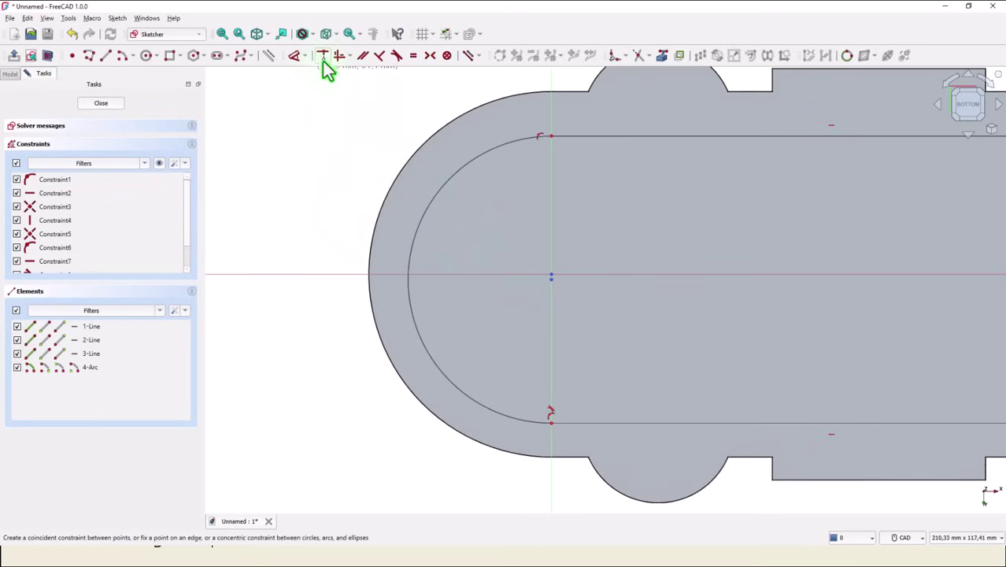
left_click(323, 56)
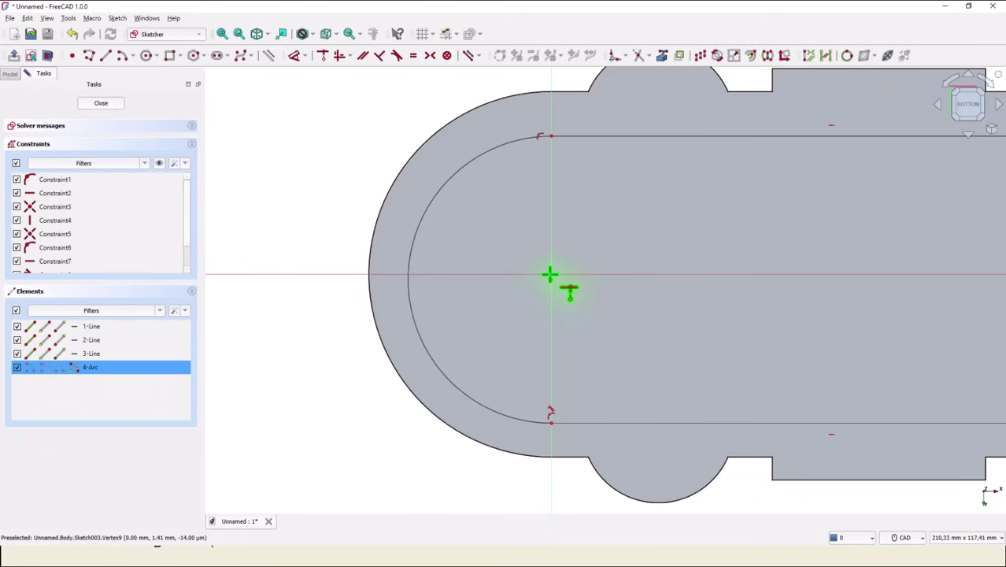
scroll(556, 288, "up", 2)
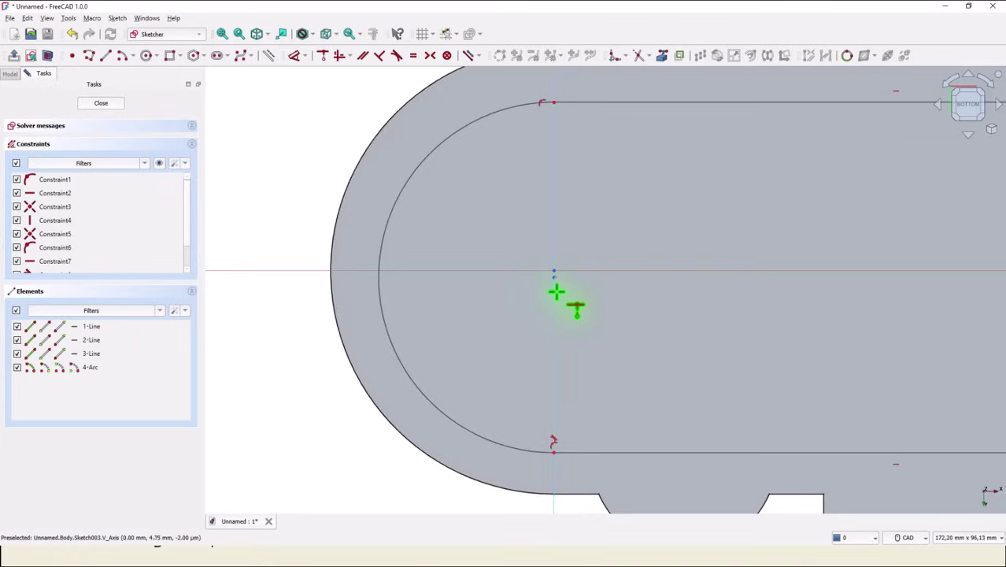
scroll(558, 291, "up", 1)
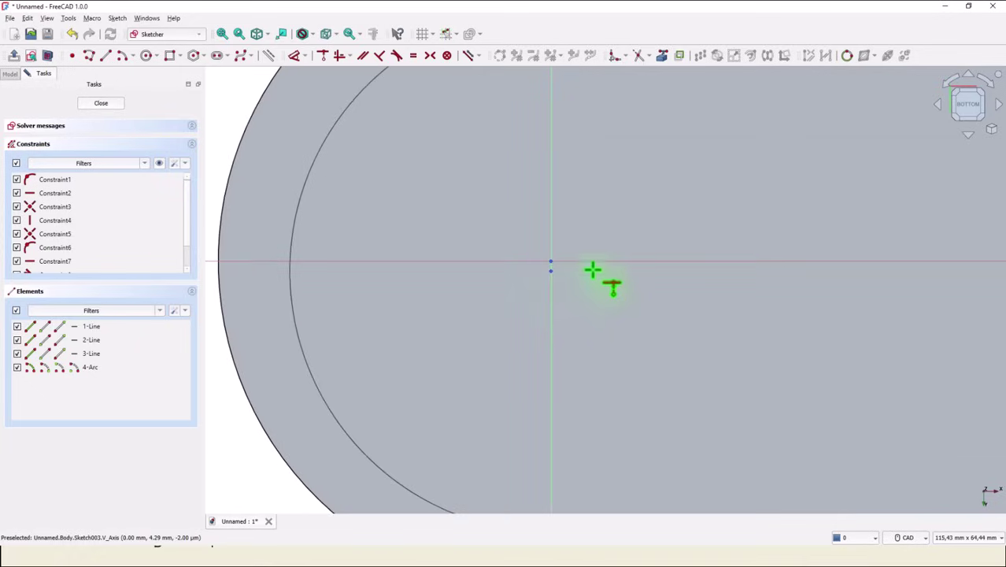
left_click(549, 275)
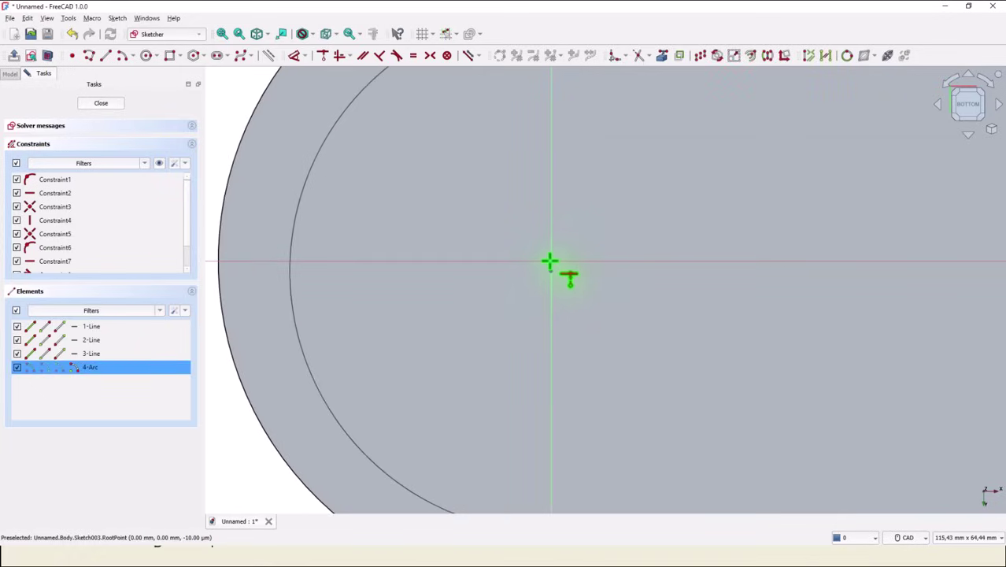
left_click(549, 265)
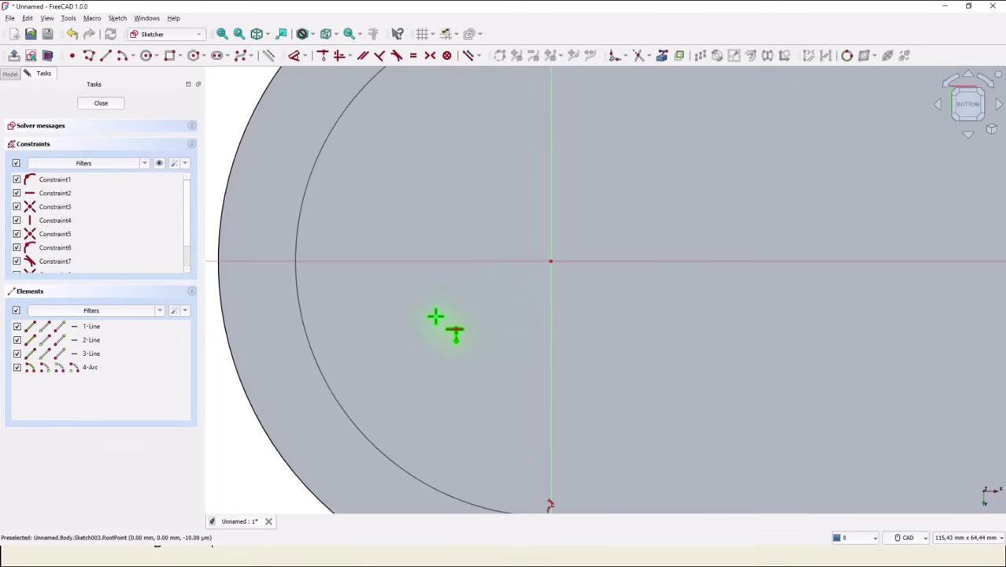
Constrain the radius of the profile's end arc to 32 mm.
left_click(222, 35)
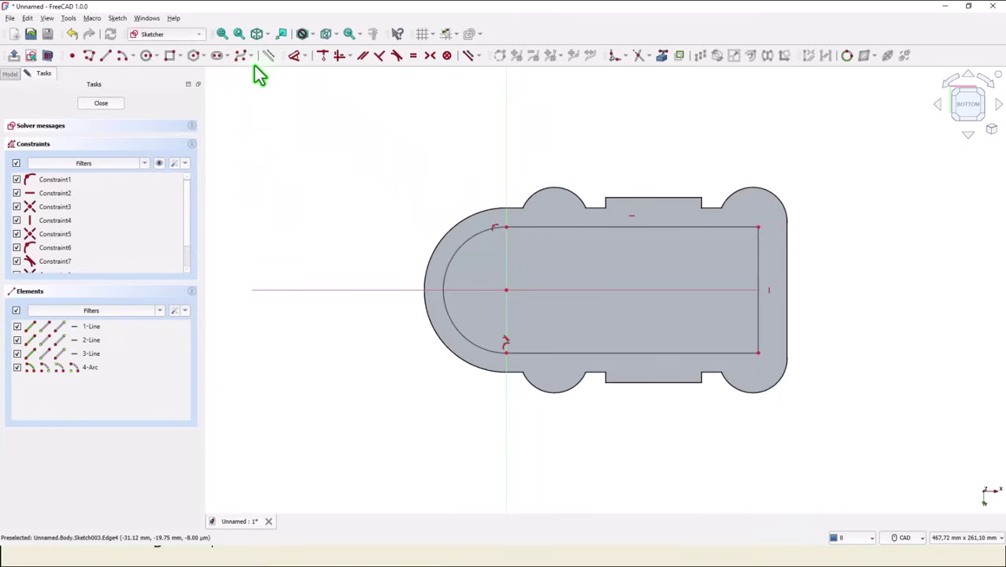
left_click(293, 59)
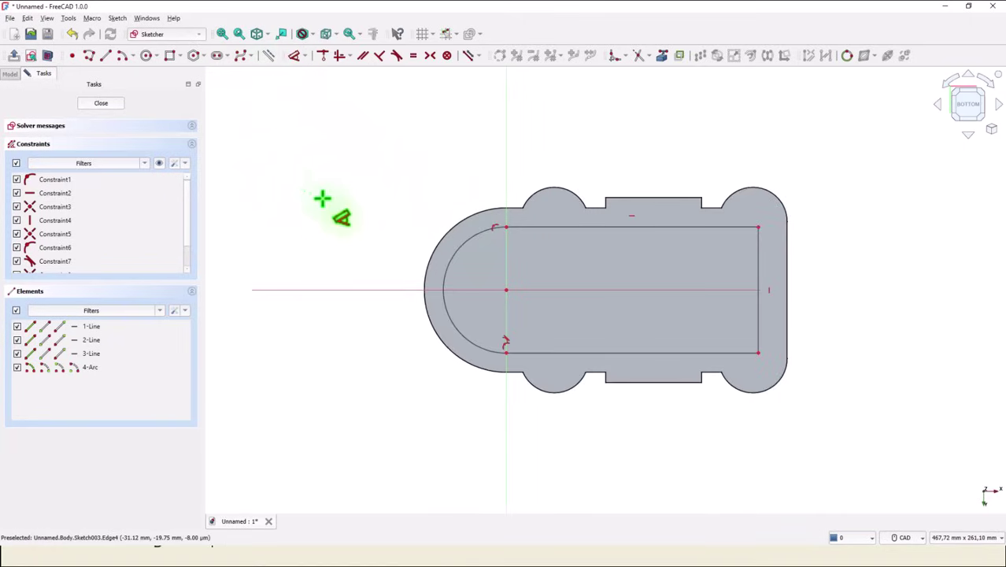
left_click(461, 341)
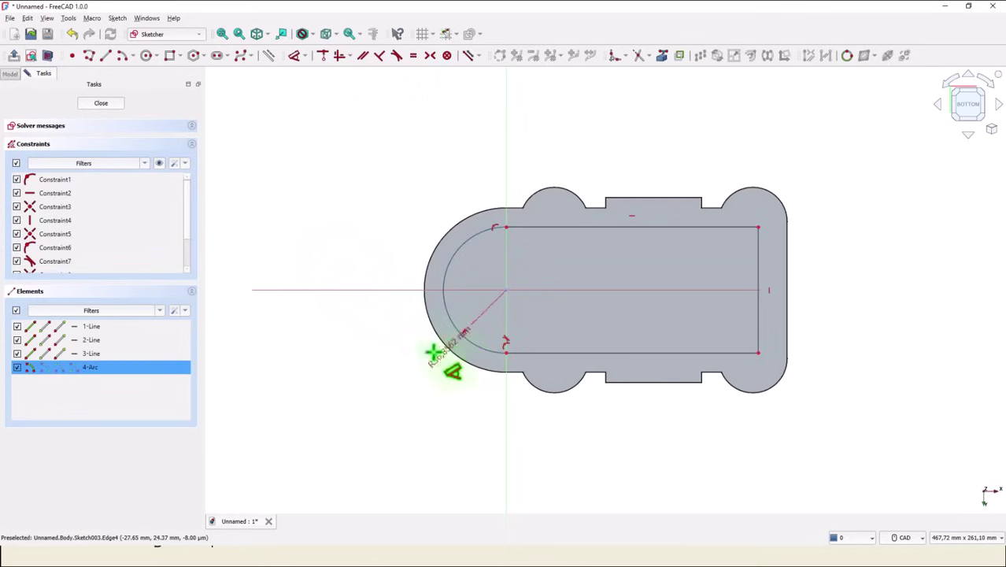
left_click(398, 366)
type("32")
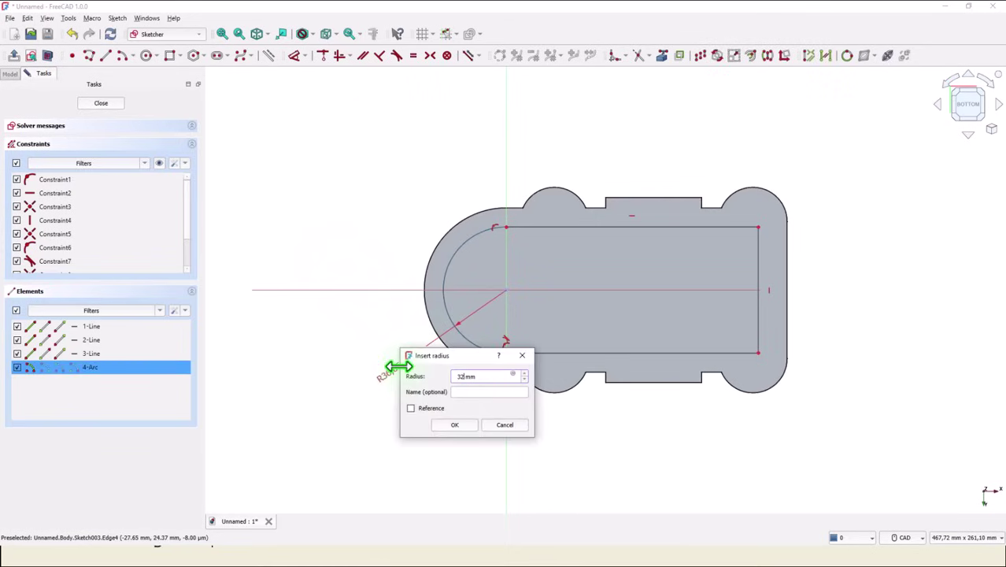
key("Return")
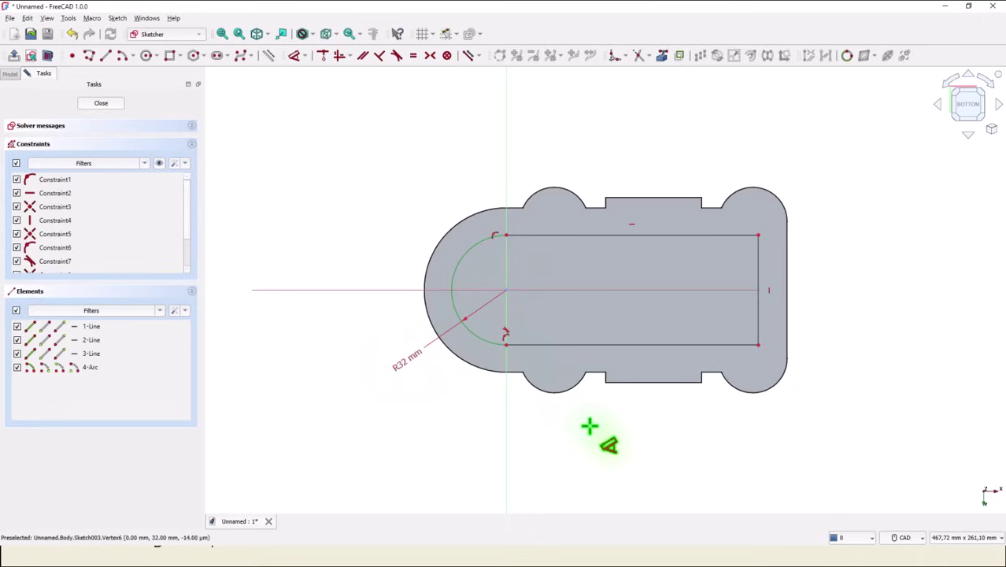
Dimension the profile's upper straight edge to a length of 146 mm.
left_click(634, 235)
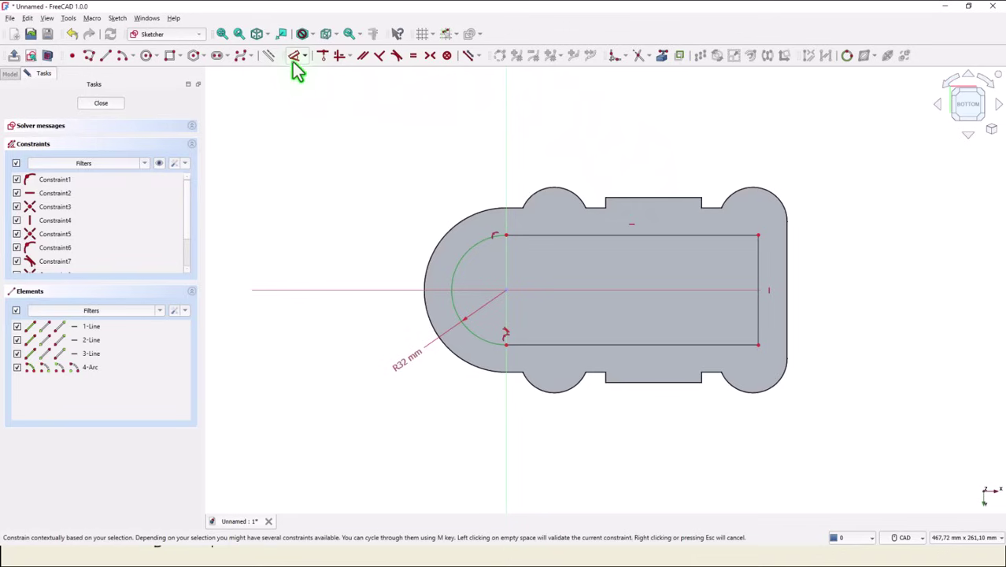
left_click(673, 234)
left_click(654, 142)
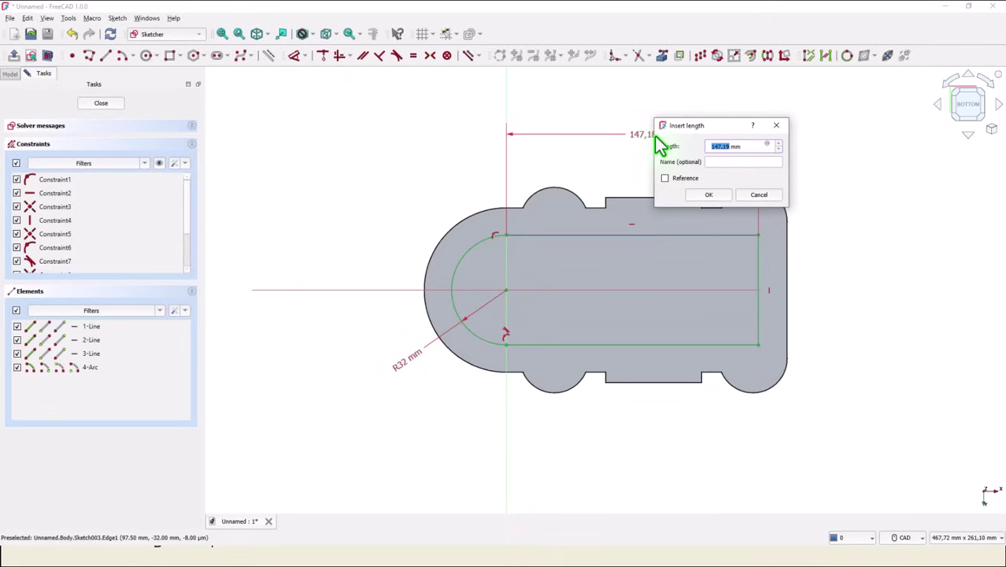
type("2")
type("0-18")
key("Return")
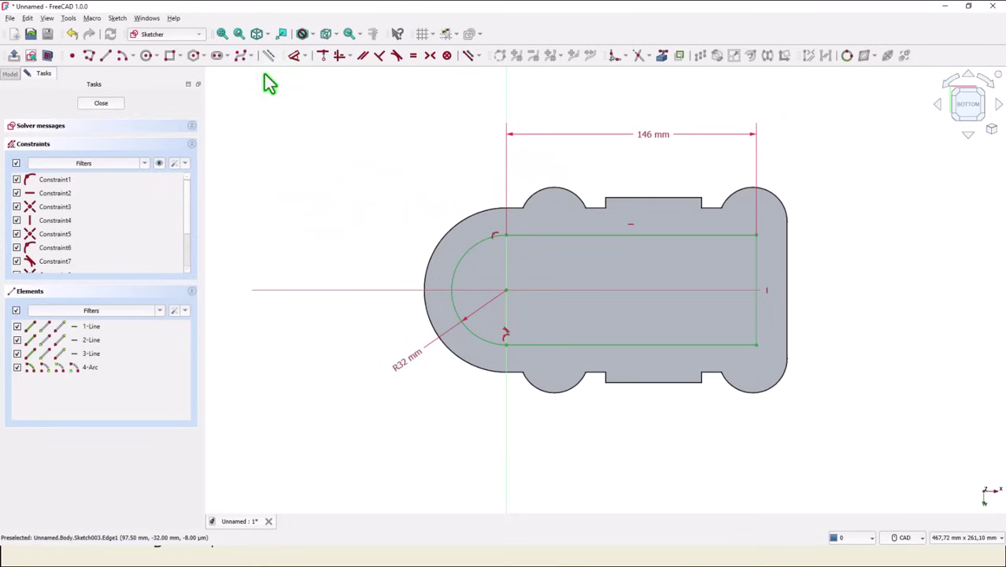
Project the outer arcs of the four lobes into the sketch as external geometry.
left_click(662, 55)
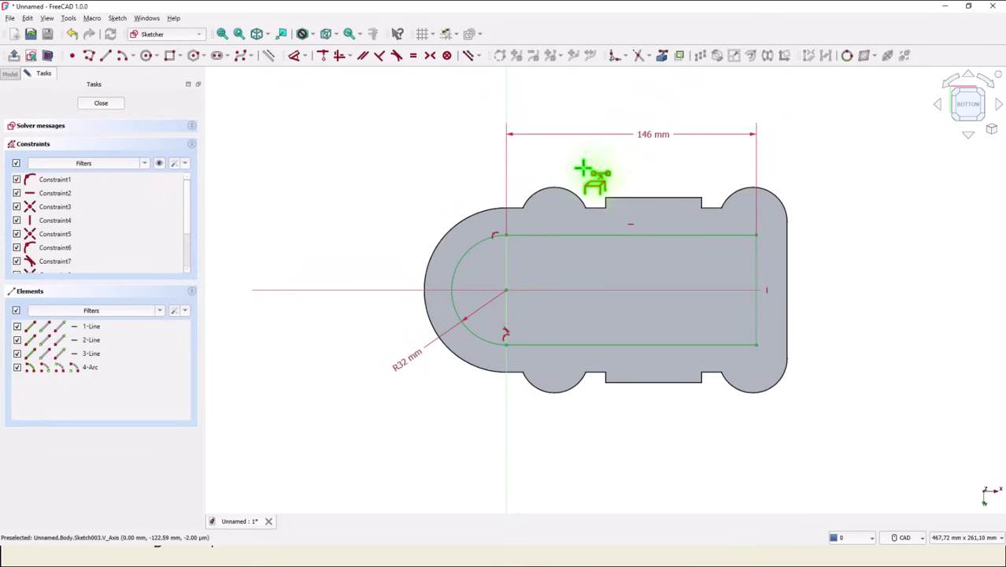
left_click(569, 189)
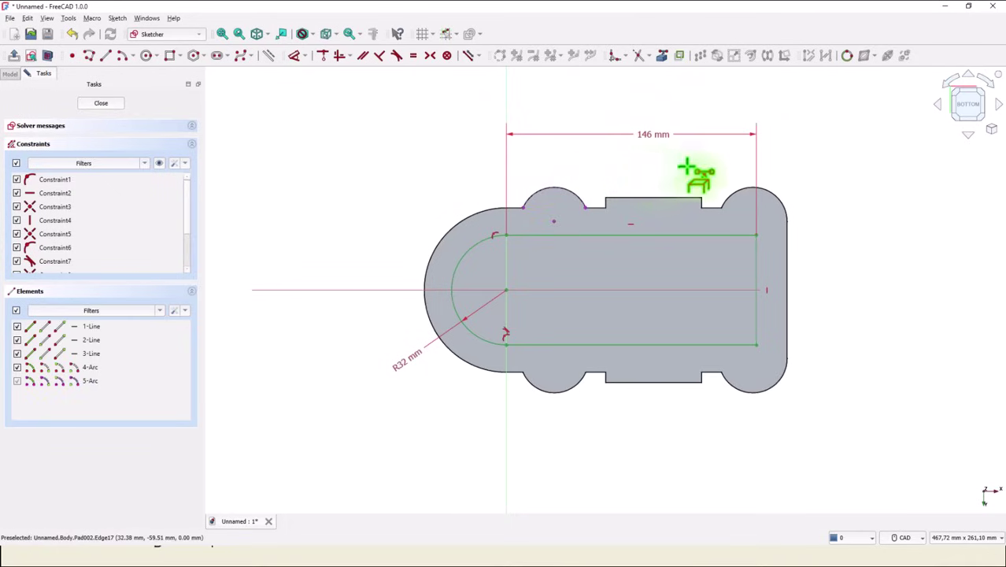
left_click(732, 192)
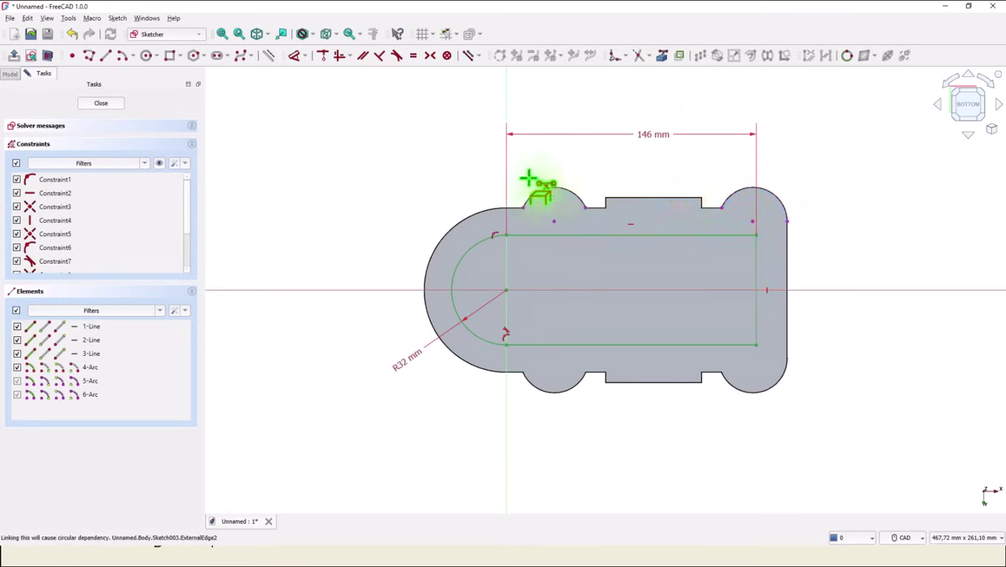
left_click(547, 391)
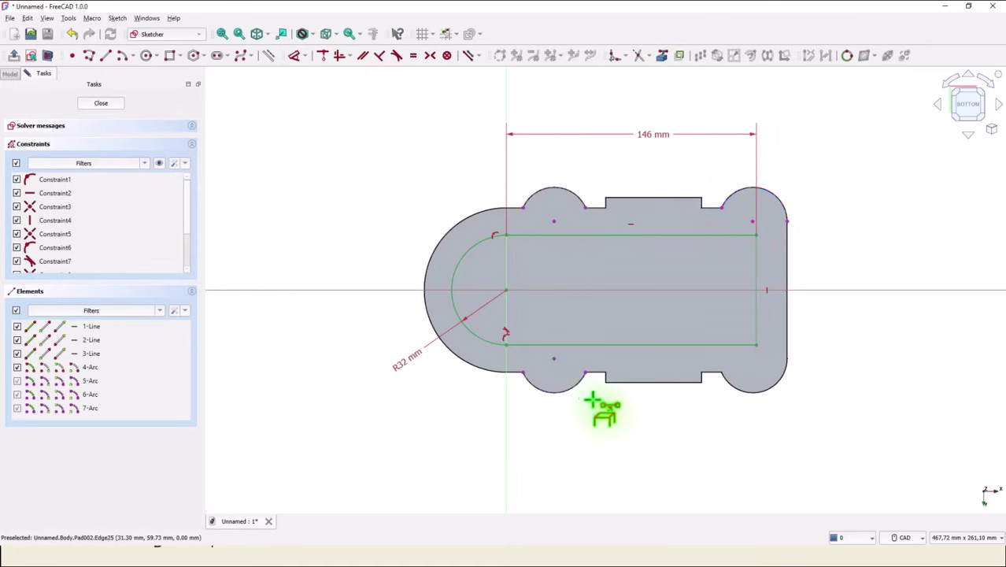
left_click(732, 392)
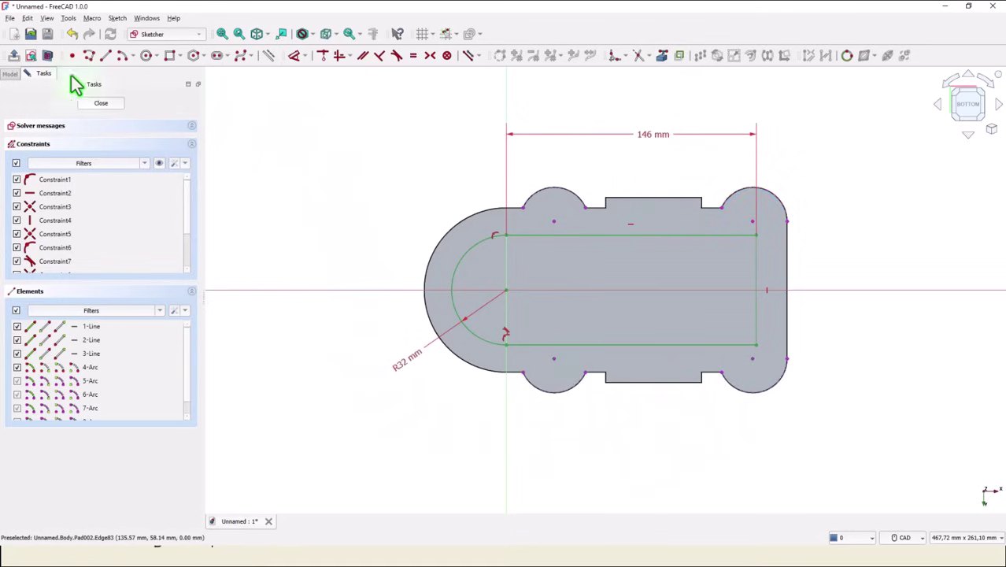
Draw an arc of about 19 mm radius centred on the upper lobe near the rounded end, with both ends on the profile's upper edge.
left_click(123, 57)
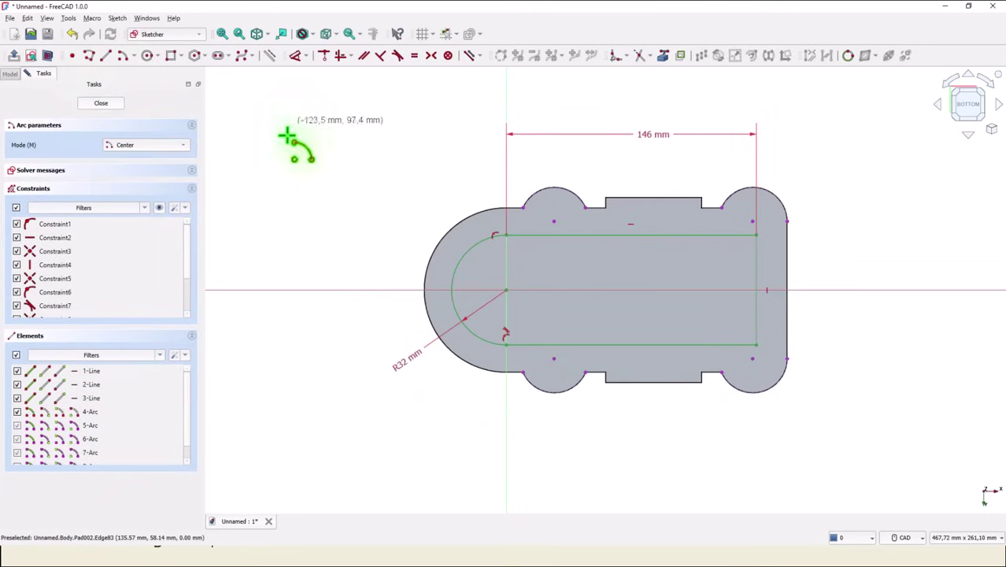
left_click(555, 223)
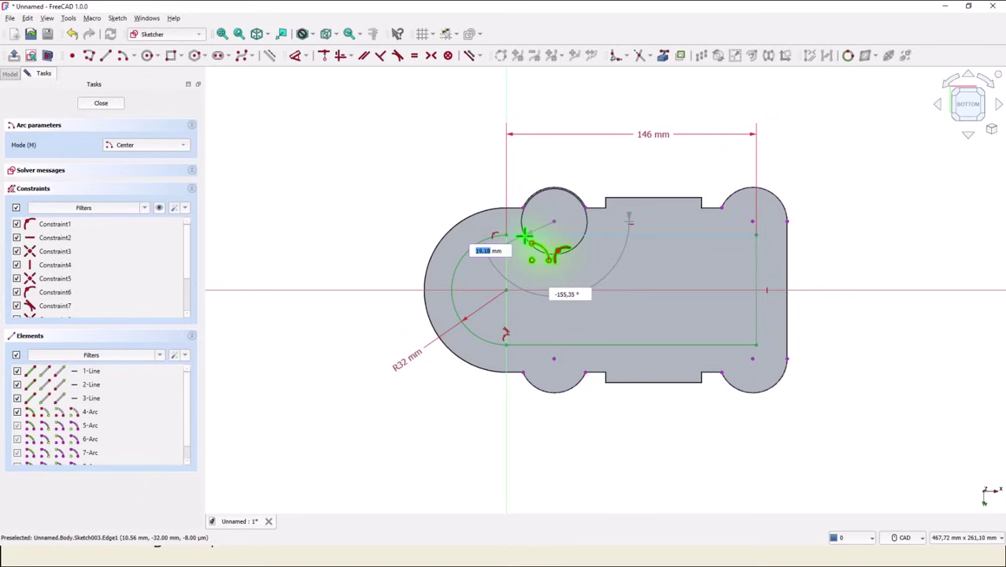
left_click(526, 236)
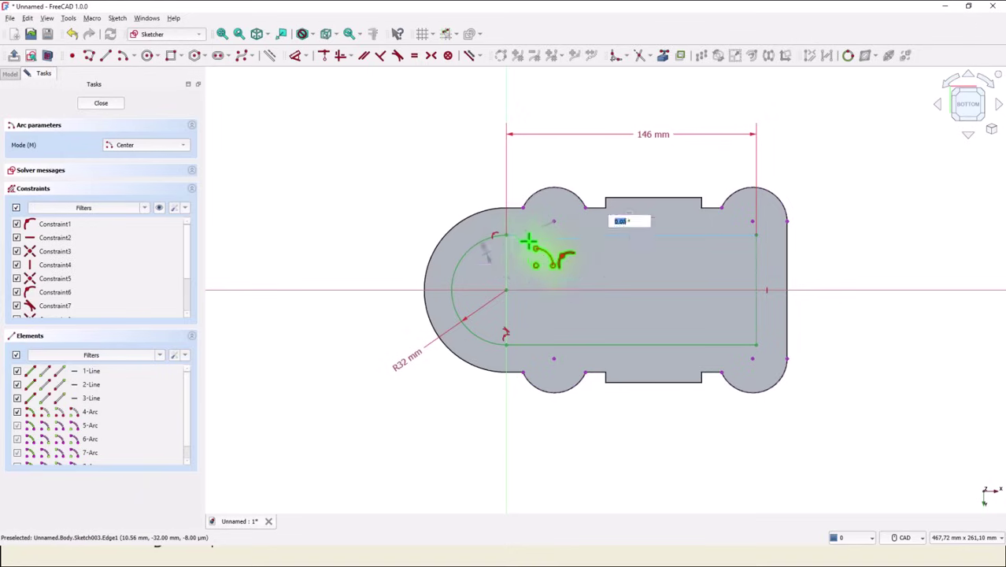
left_click(586, 239)
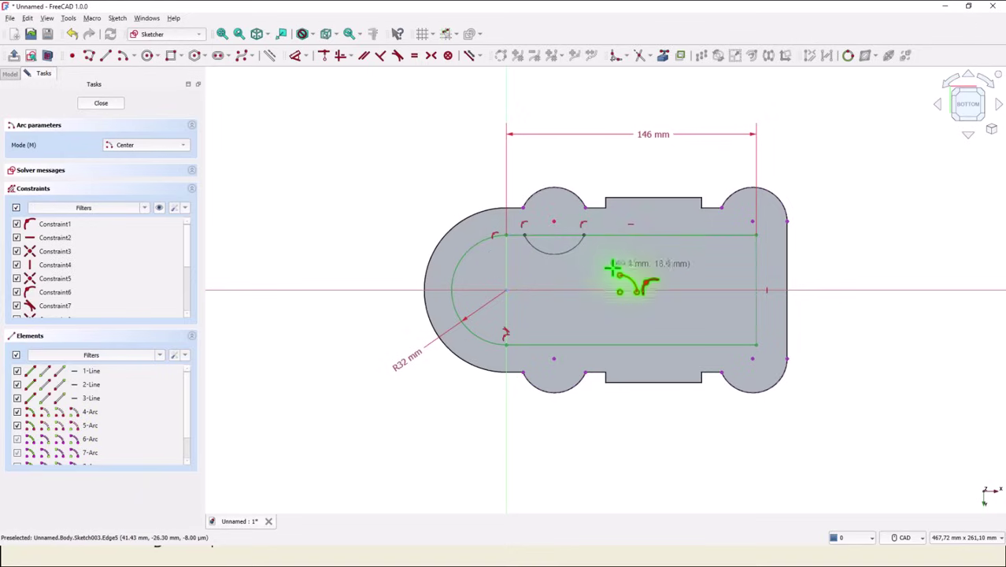
Draw an arc centred on each of the two lobes at the flat end, joining the profile's long edges to its short vertical edge.
left_click(752, 223)
left_click(714, 240)
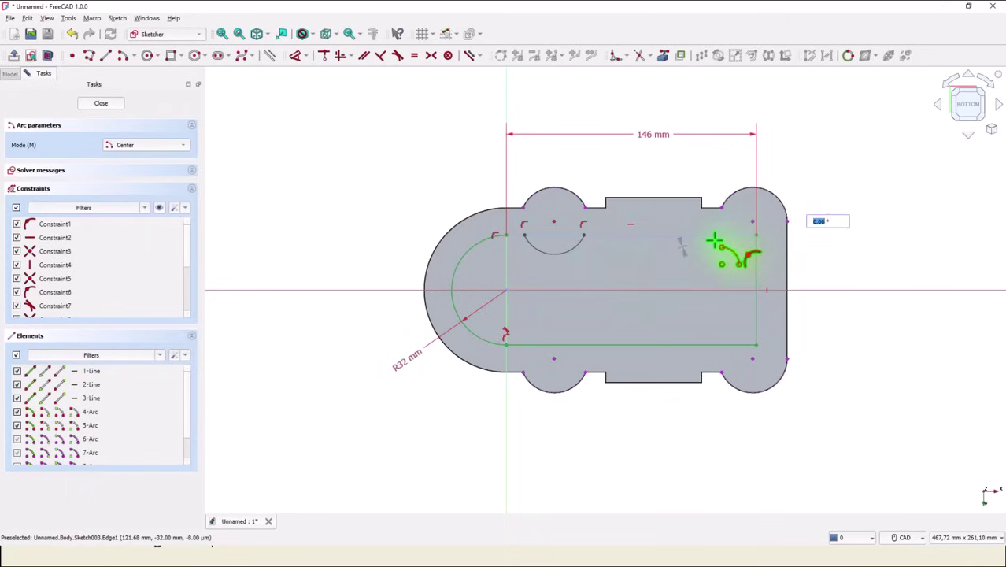
left_click(756, 264)
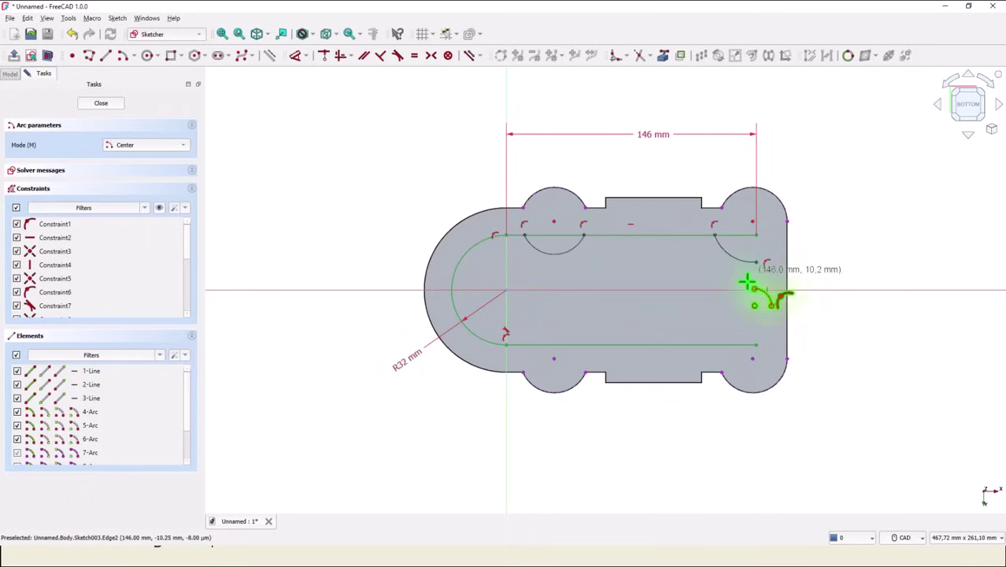
left_click(752, 360)
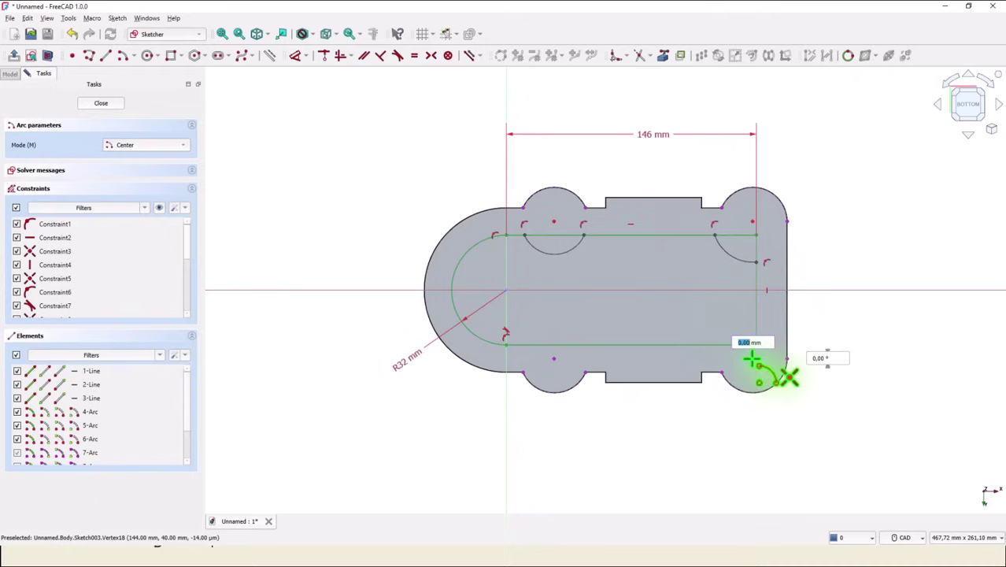
left_click(754, 319)
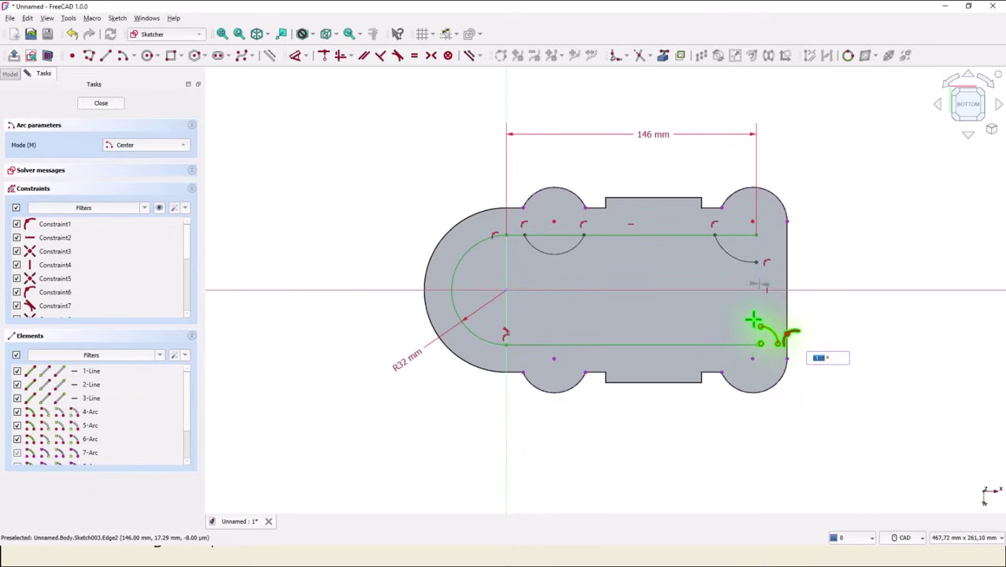
left_click(717, 346)
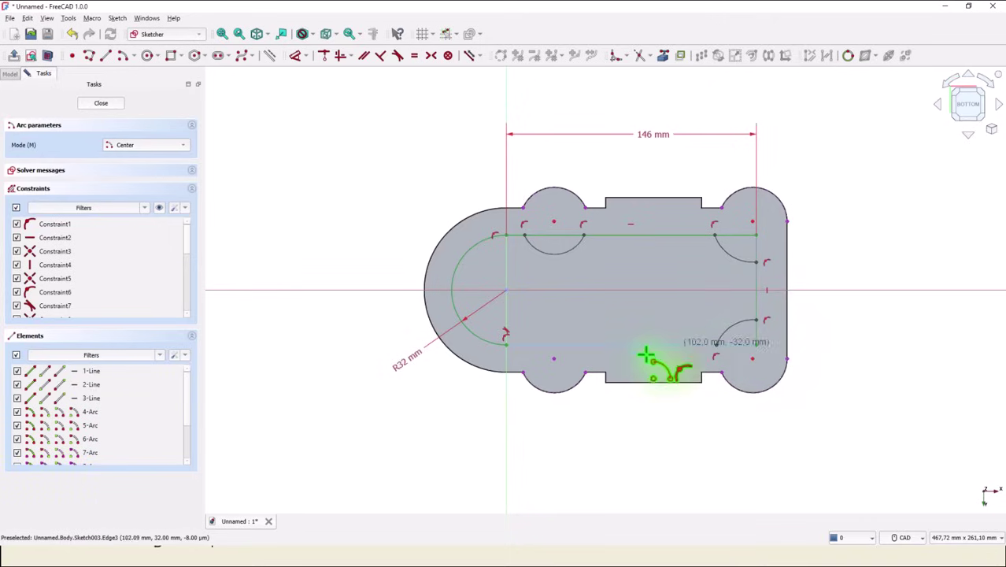
Draw an arc of about 19 mm radius centred on the lower lobe near the rounded end, with both ends on the profile's lower edge.
left_click(554, 360)
left_click(586, 356)
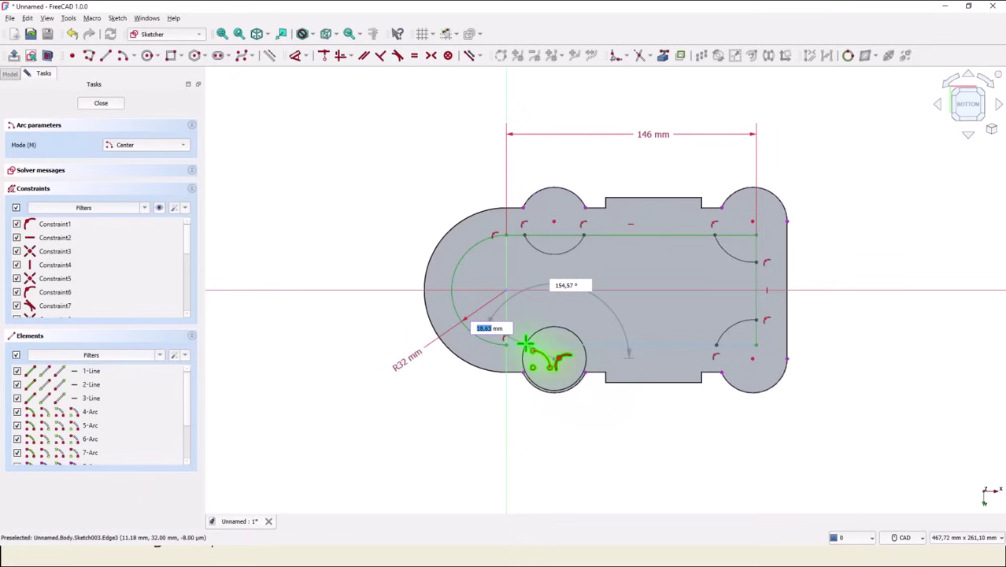
left_click(524, 344)
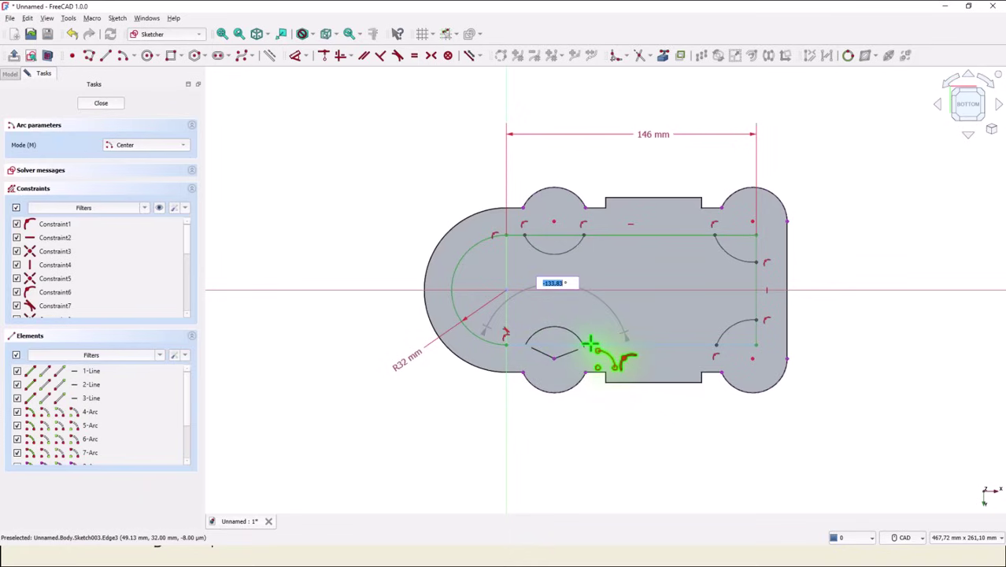
left_click(590, 344)
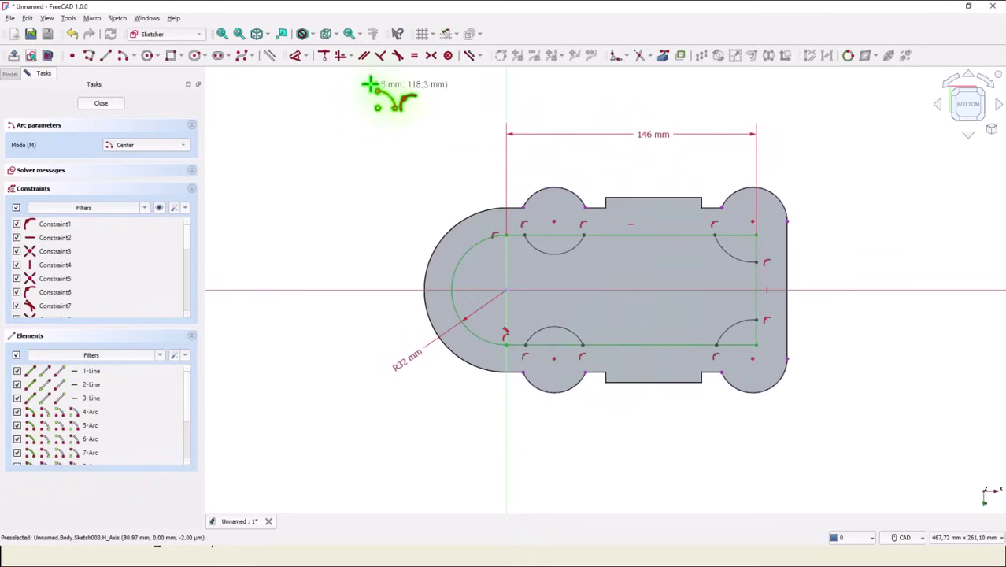
Constrain each of the four inner arcs to be equal in radius to the projected outer arc of its own lobe.
left_click(416, 56)
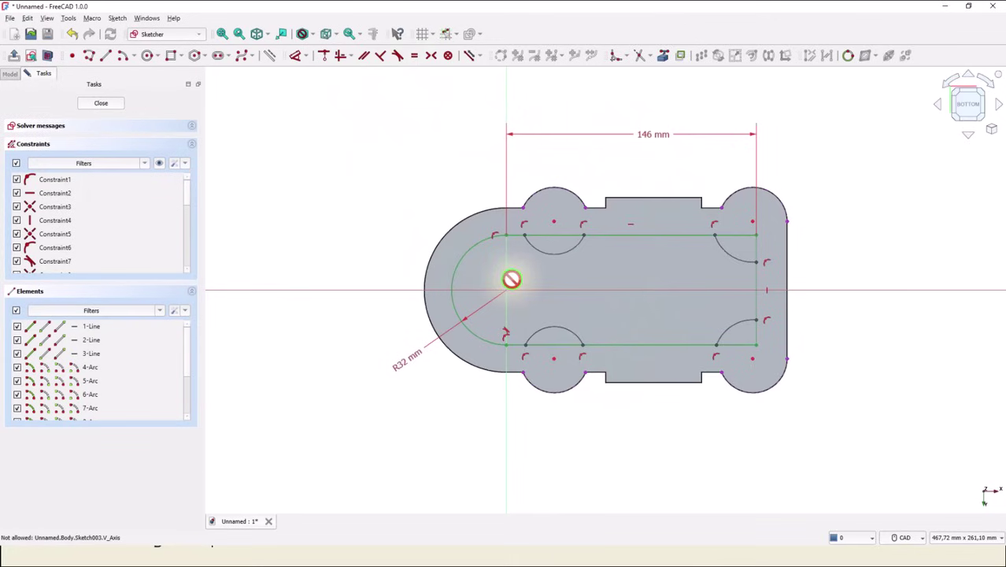
left_click(564, 193)
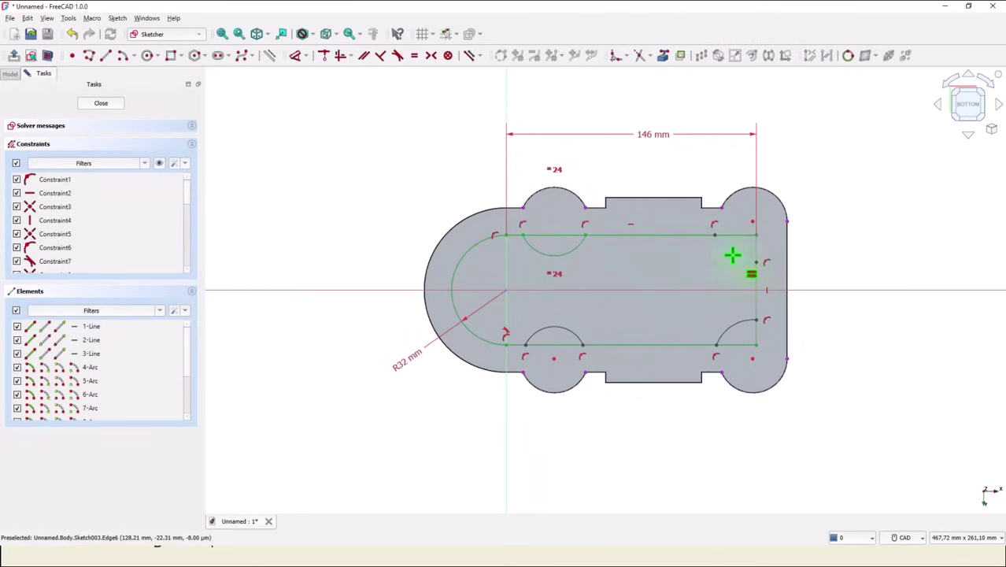
left_click(741, 190)
left_click(730, 252)
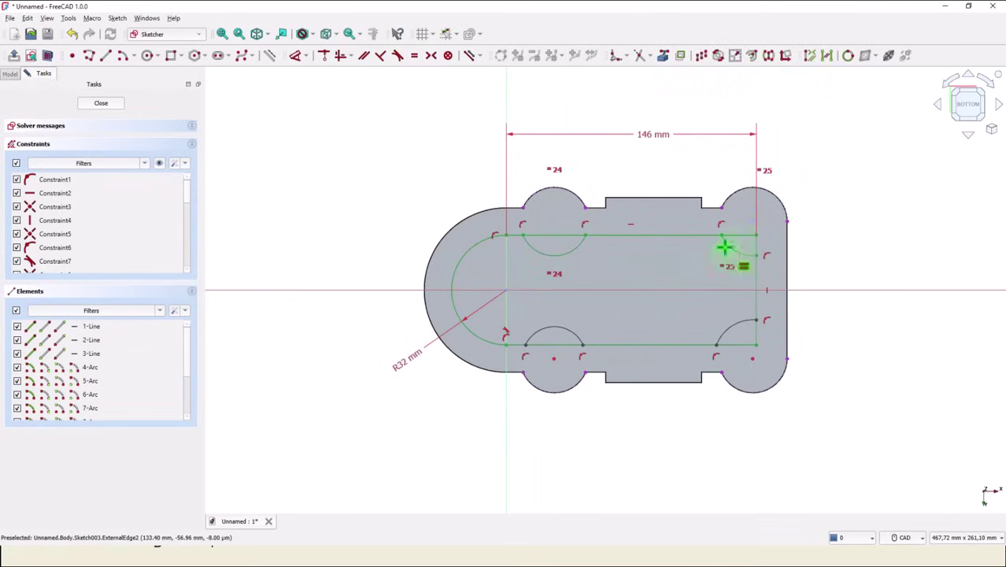
left_click(736, 325)
left_click(735, 387)
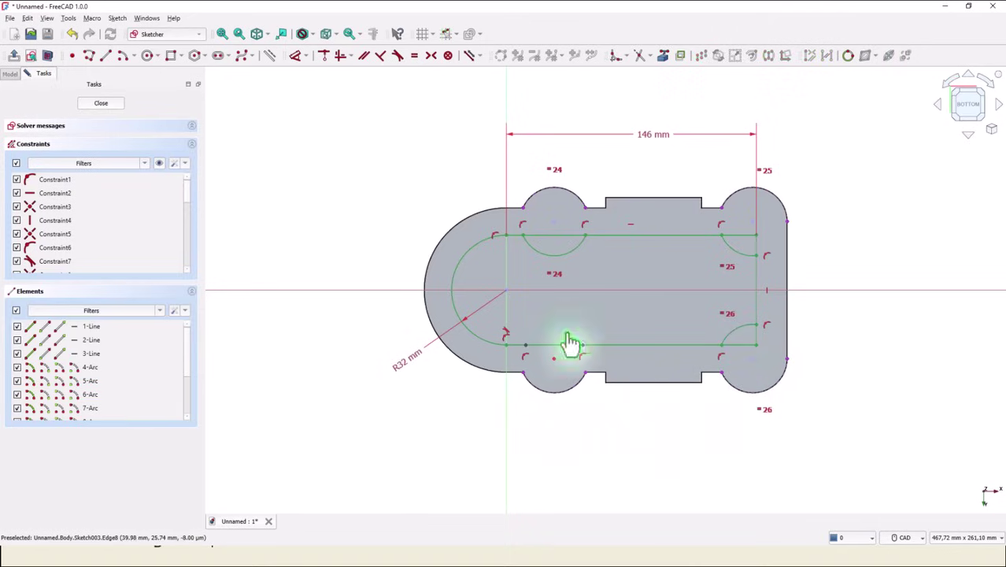
left_click(568, 335)
left_click(562, 391)
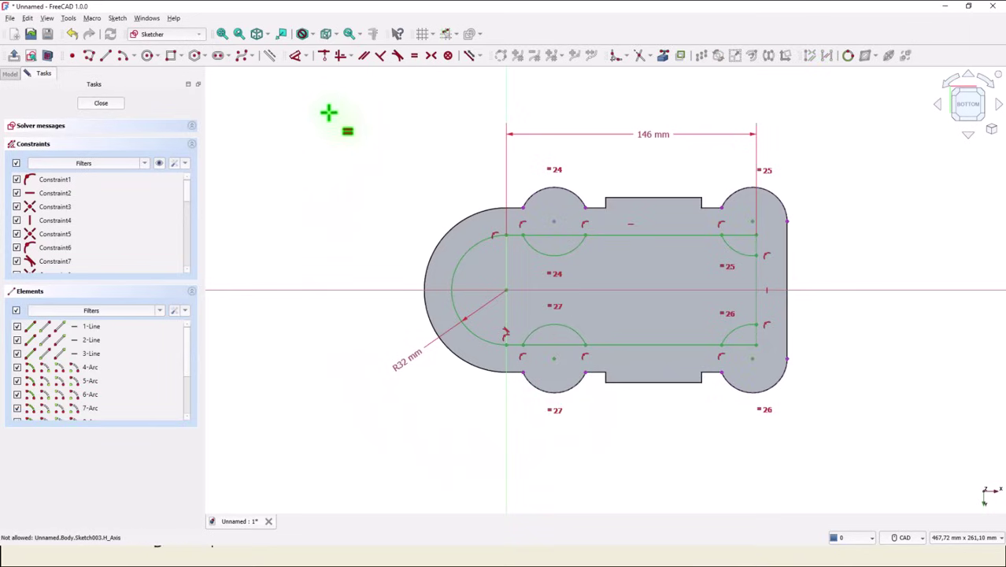
Trim the straight profile segments and corner stubs inside the four lobe arcs so that one continuous outline is left.
left_click(640, 63)
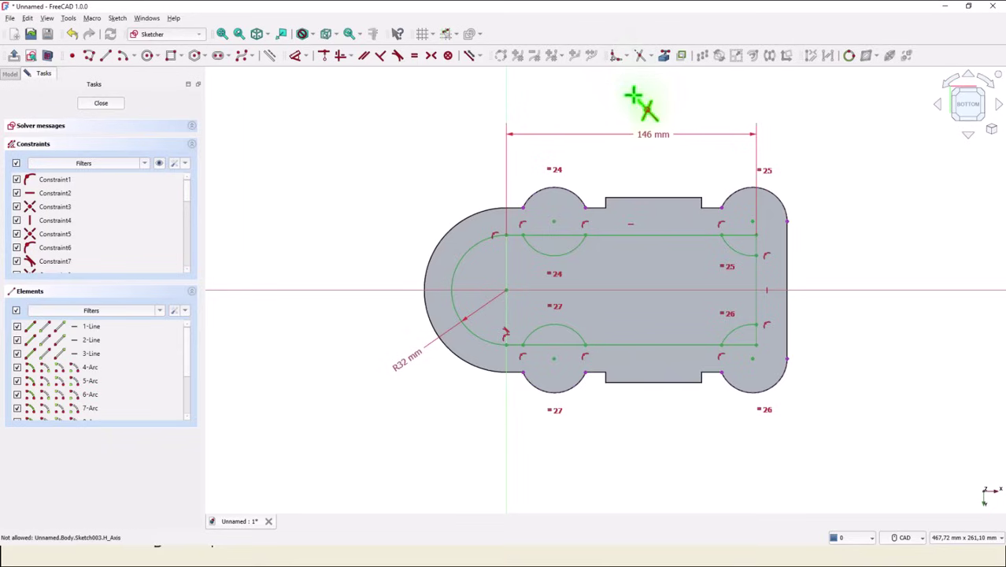
left_click(569, 236)
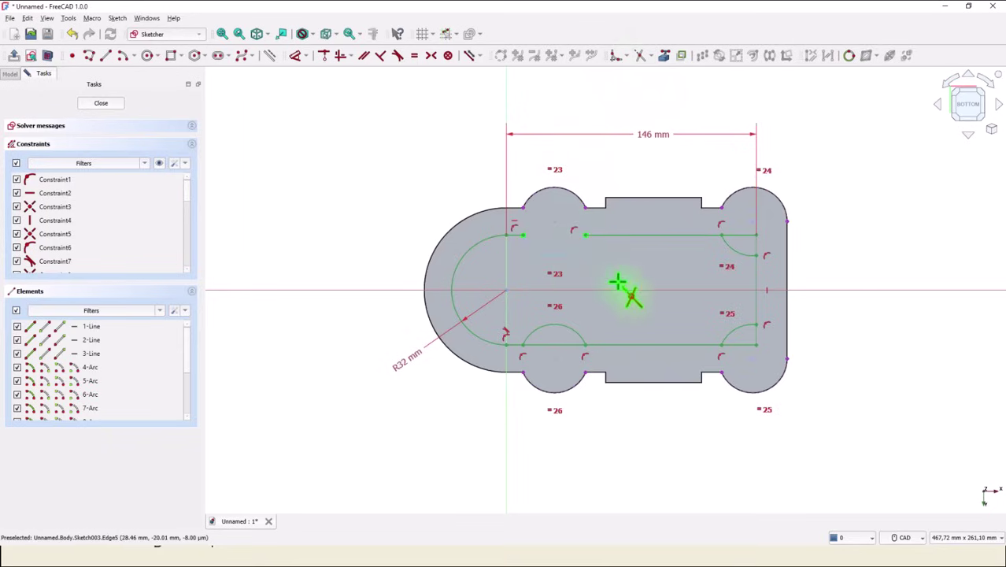
left_click(747, 242)
scroll(746, 241, "up", 5)
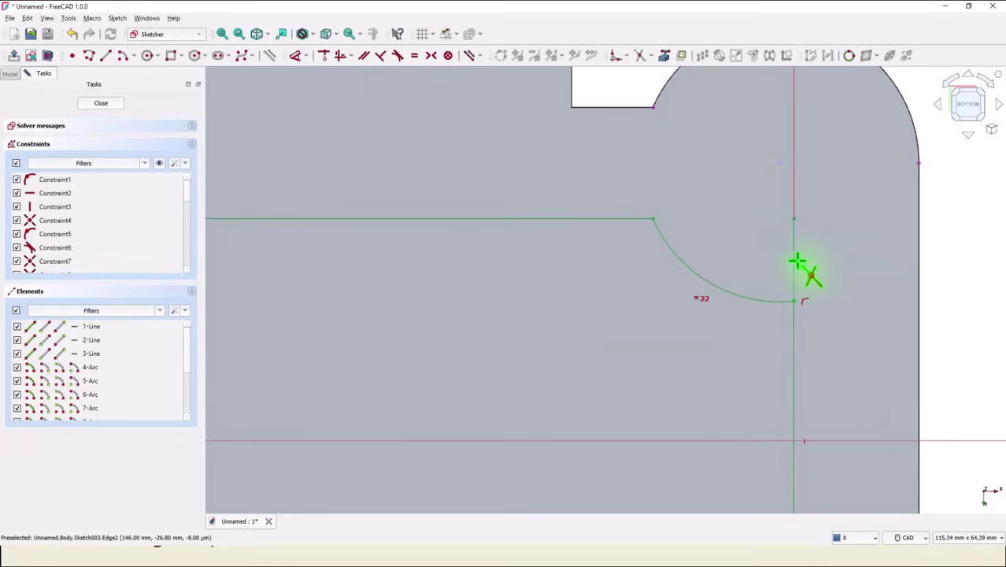
scroll(838, 303, "down", 5)
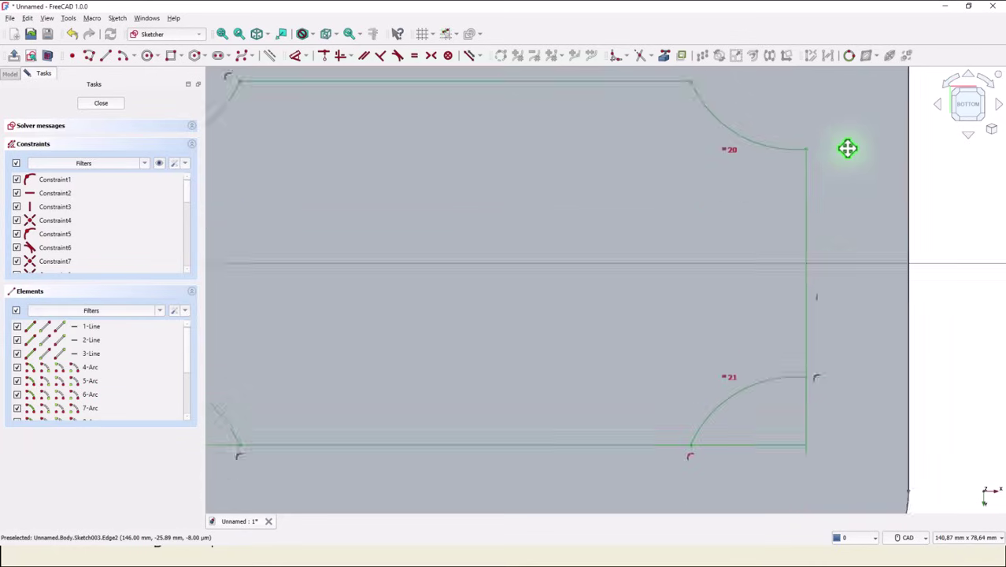
scroll(818, 329, "up", 5)
left_click(780, 375)
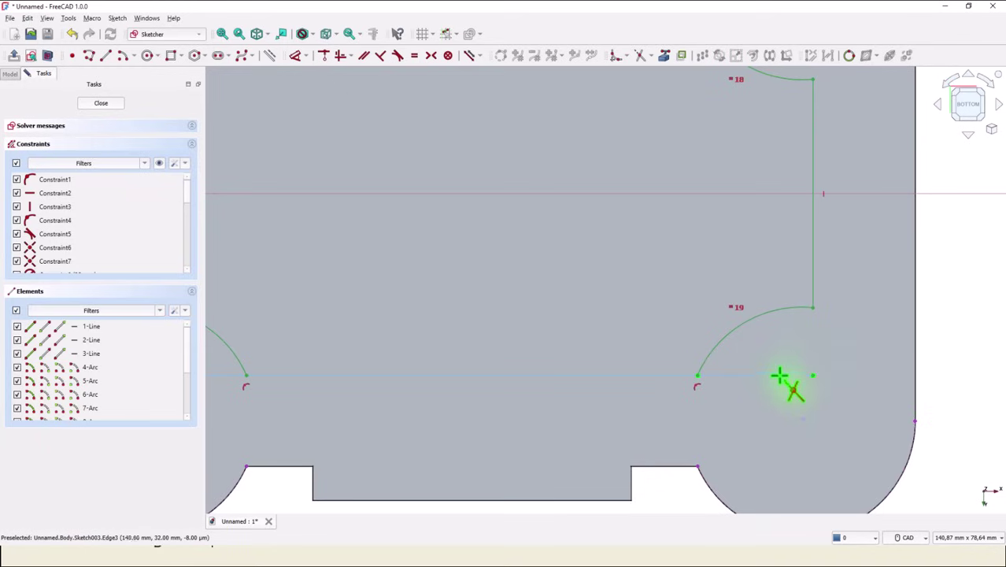
mouse_move(460, 297)
middle_mouse_down()
mouse_move(703, 255)
mouse_move(721, 289)
middle_mouse_up()
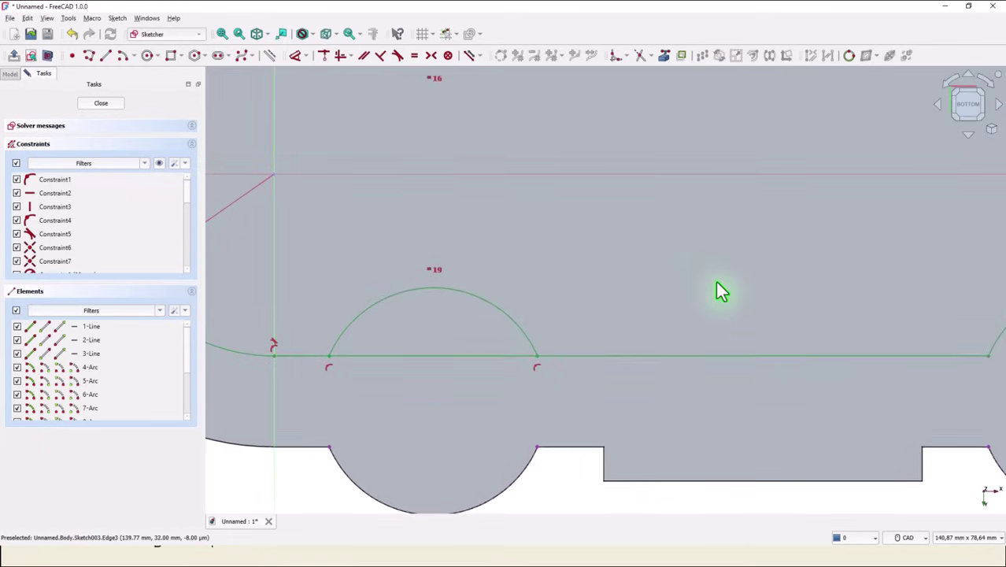
left_click(484, 355)
scroll(540, 269, "down", 4)
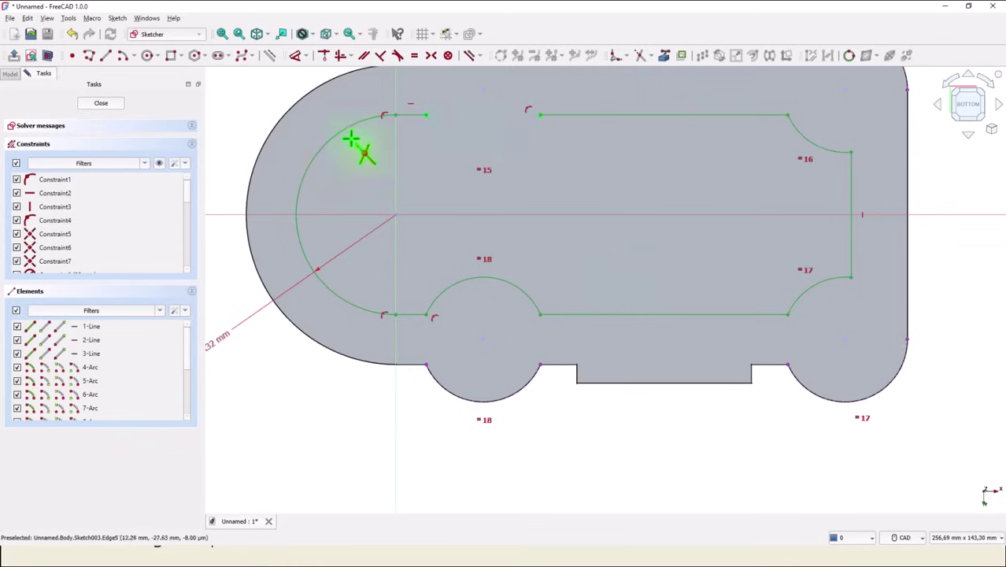
Finish the sketch and pocket the inner profile 84 mm deep into the body.
left_click(96, 105)
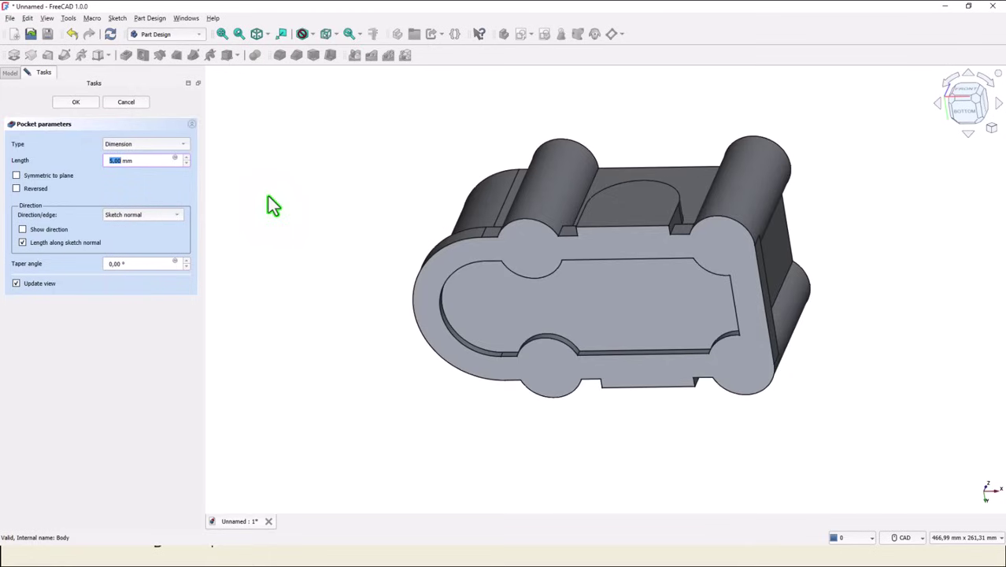
type("84")
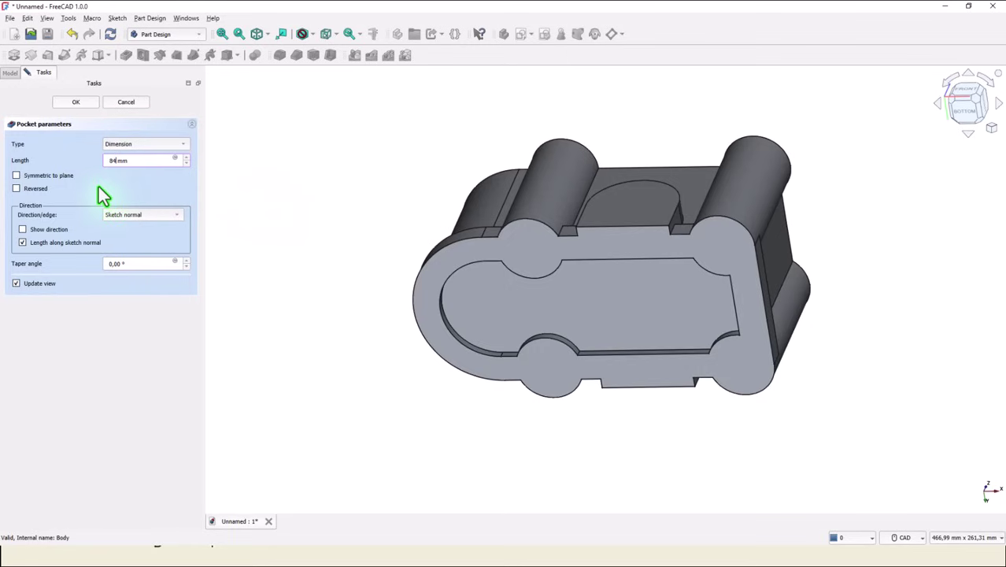
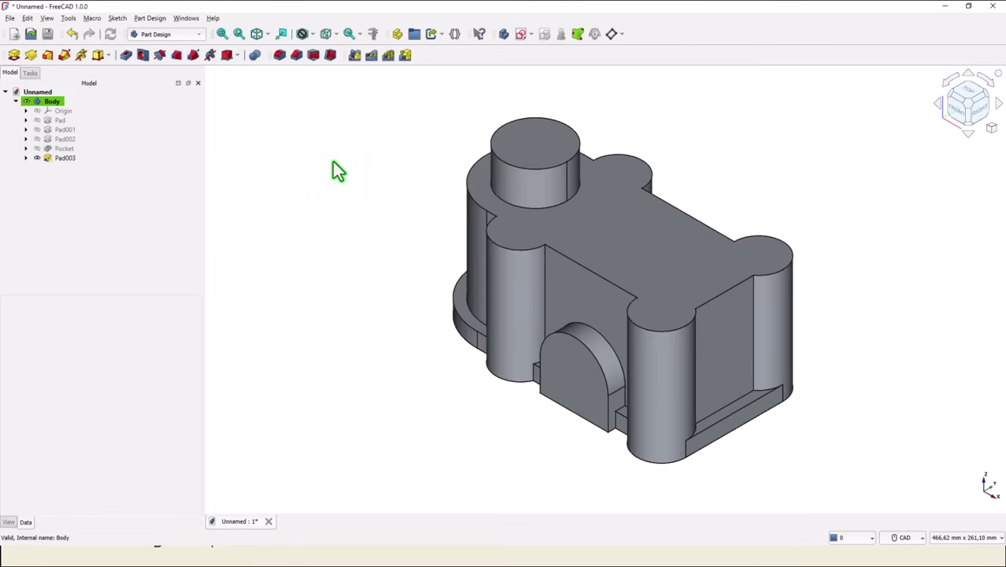
Start a sketch on the body's top face and draw a 60 mm diameter circle centred on the horizontal axis, beside the existing cylinder.
left_click(668, 252)
left_click(520, 35)
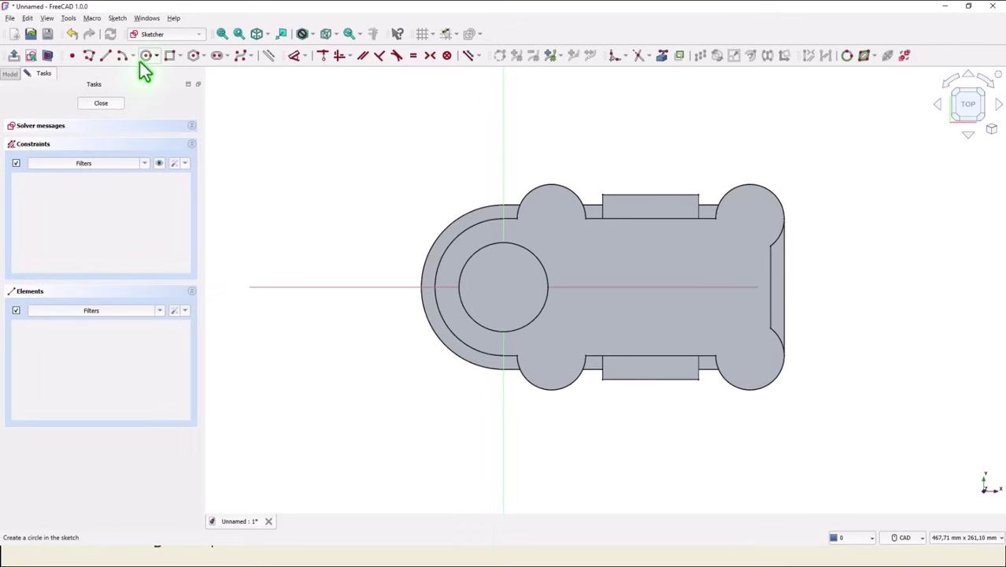
left_click(145, 56)
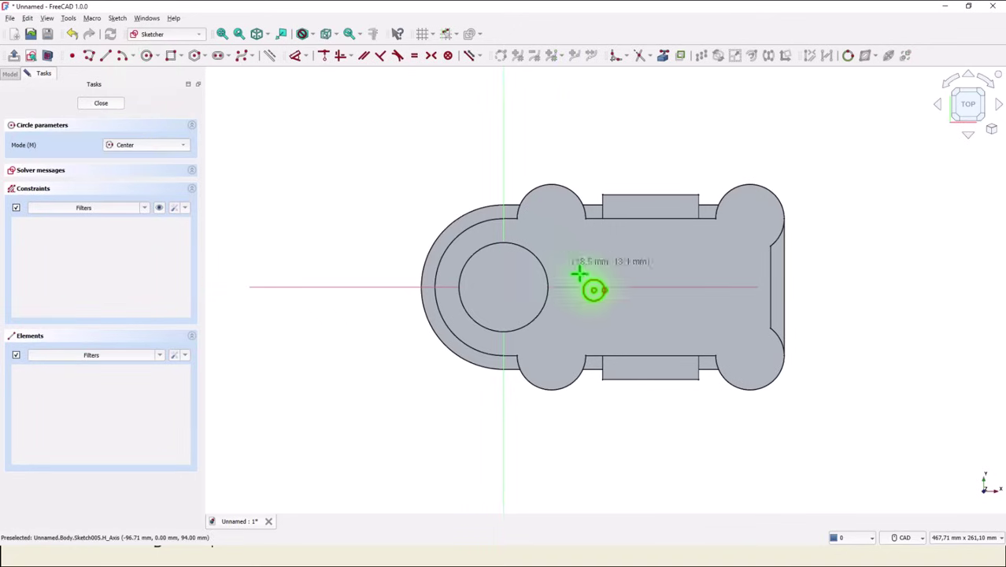
left_click(642, 286)
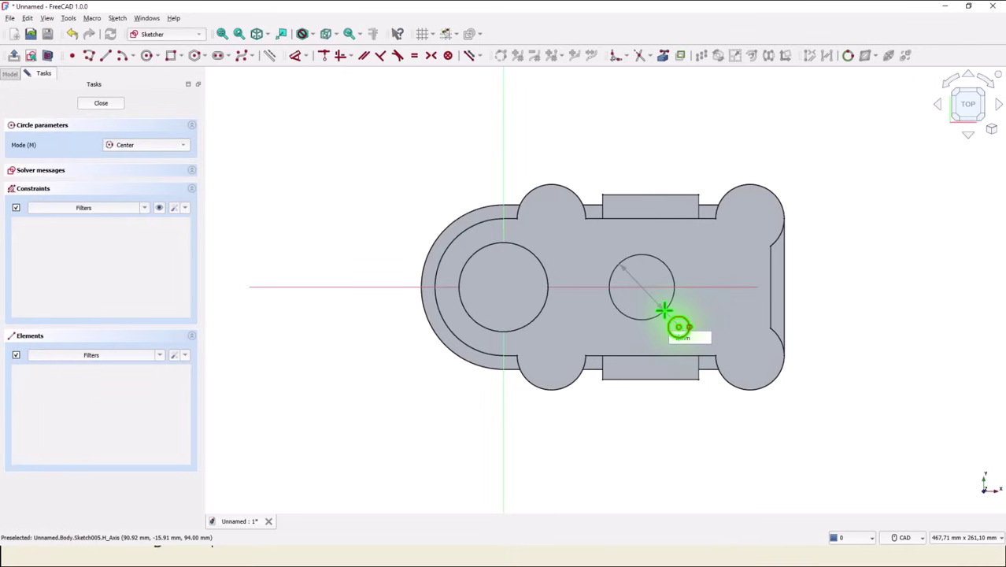
key("Return")
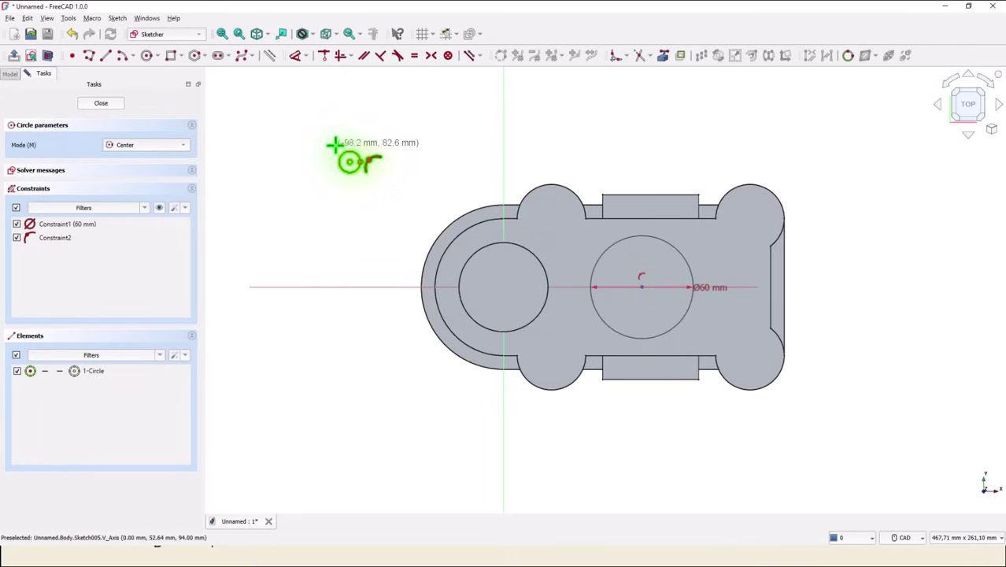
Dimension the horizontal distance from the origin to the circle's centre as 86 mm.
left_click(296, 56)
left_click(643, 288)
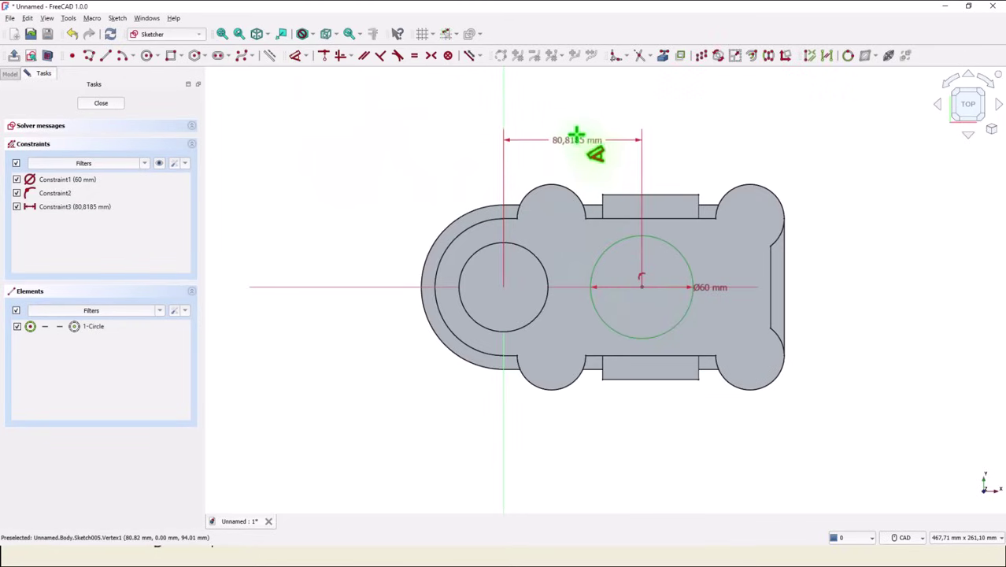
left_click(580, 144)
type("86")
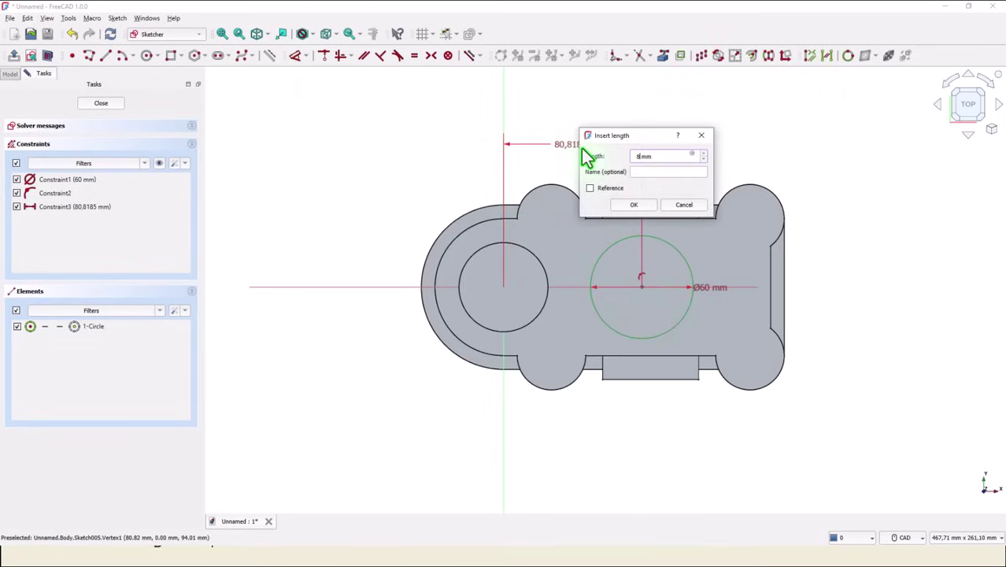
key("Return")
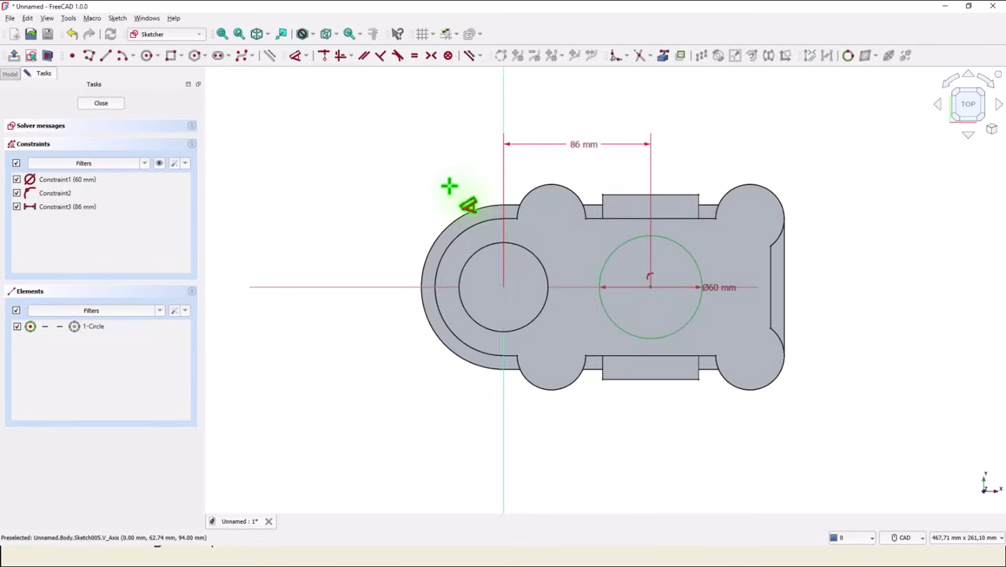
Finish the sketch and pad the circle upward with a length of 140-94 mm.
left_click(103, 103)
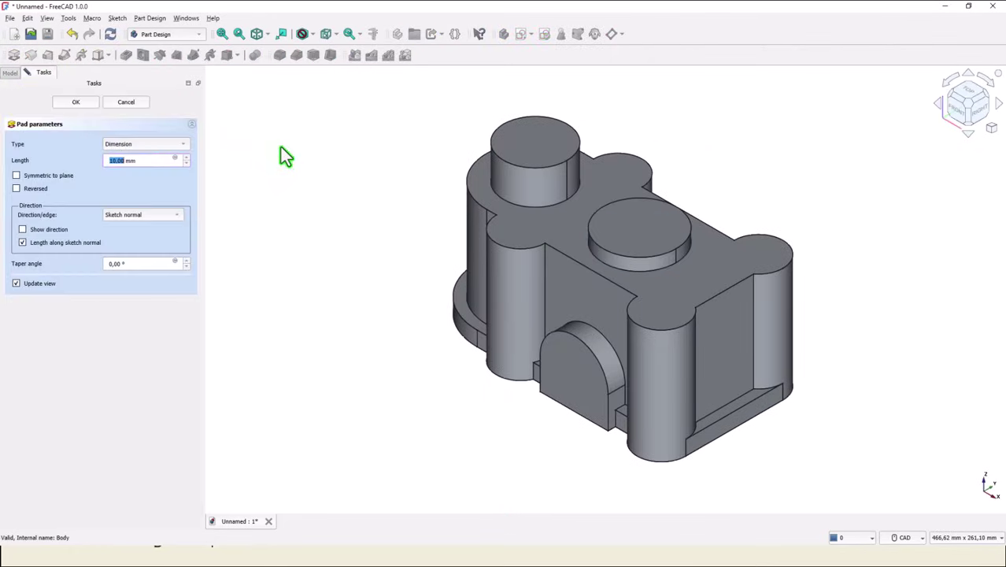
type("140-94")
key("Return")
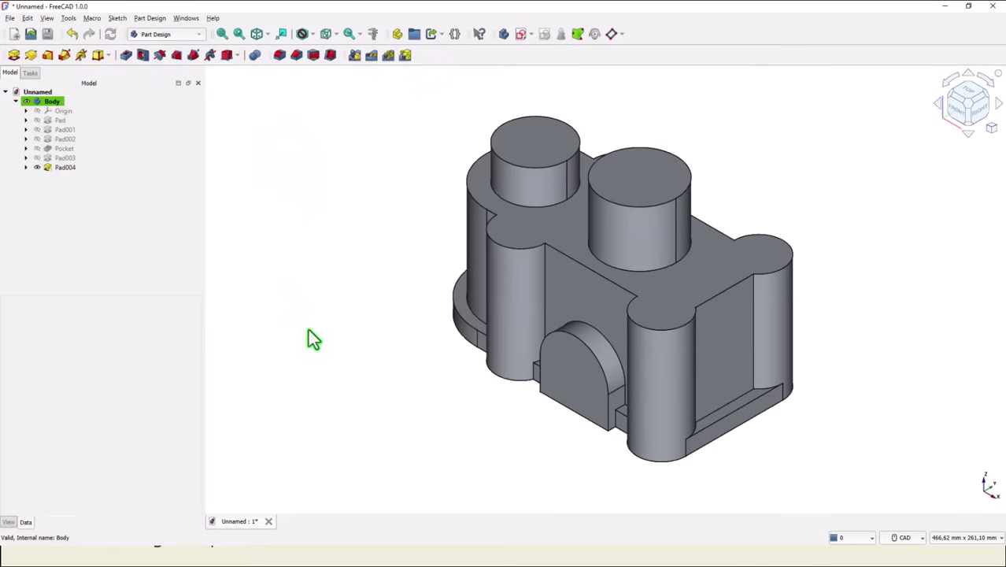
Start a sketch on the inner floor face of the pocket and project the wider cylinder's circular top edge as external geometry.
key("5")
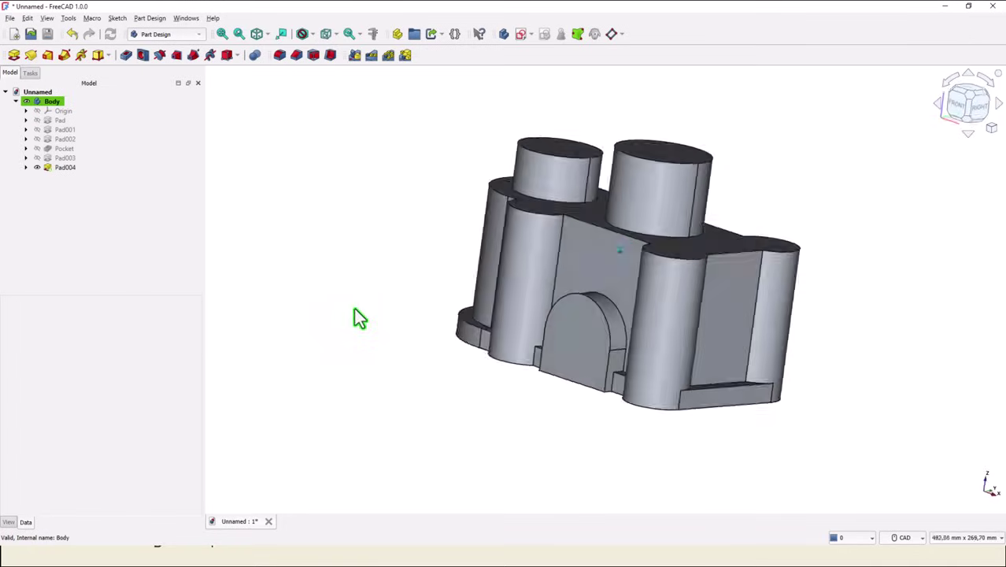
left_click(686, 250)
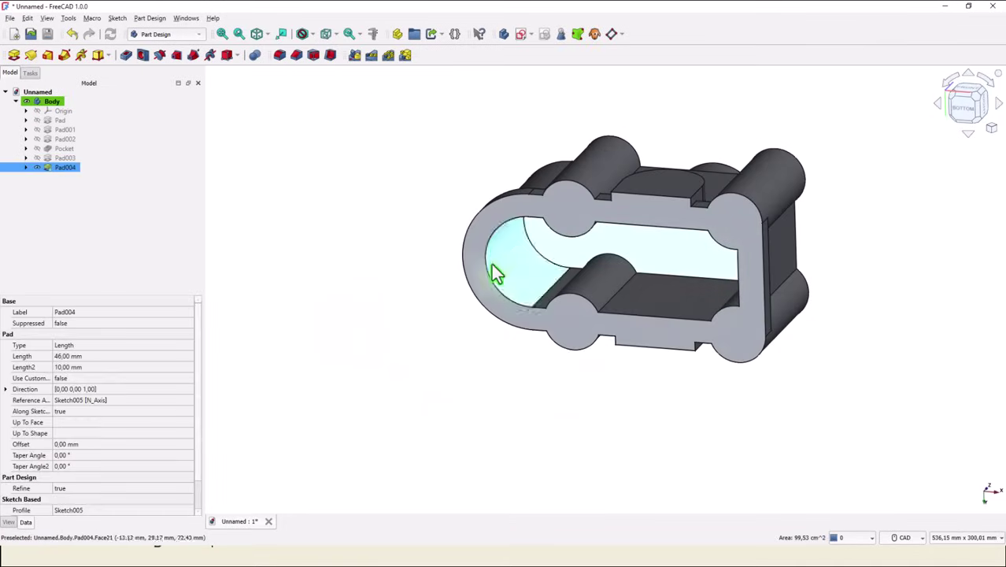
left_click(519, 37)
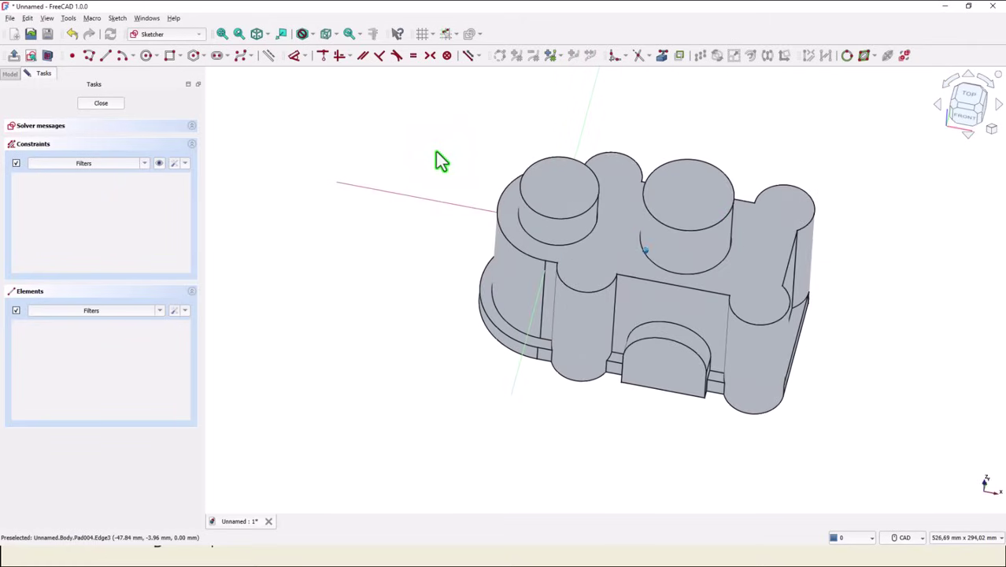
left_click(663, 56)
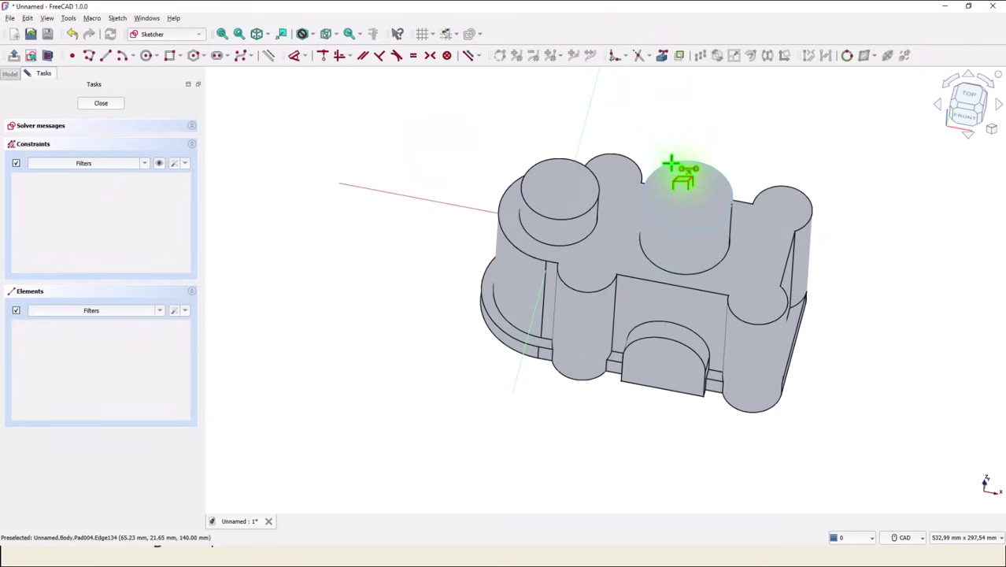
left_click(668, 163)
key("q")
key("p")
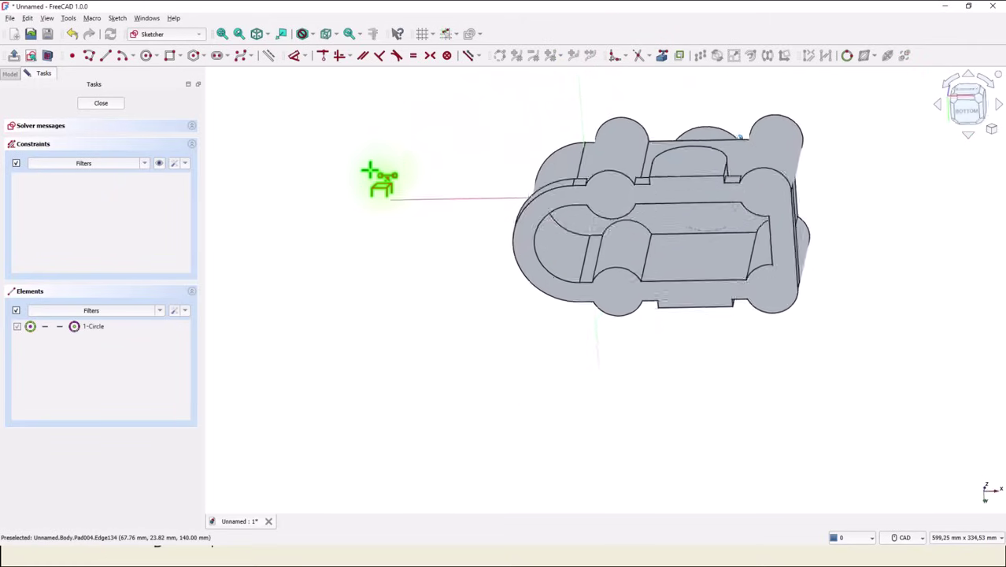
Draw a circle concentric with the projected edge and equal to it in radius, and finish the sketch.
left_click(149, 56)
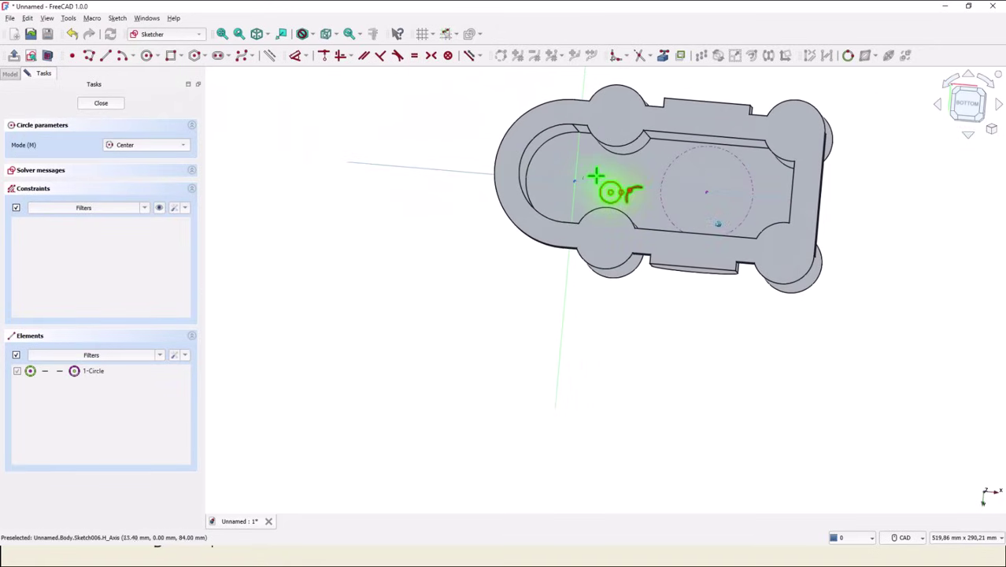
left_click(705, 193)
left_click(747, 168)
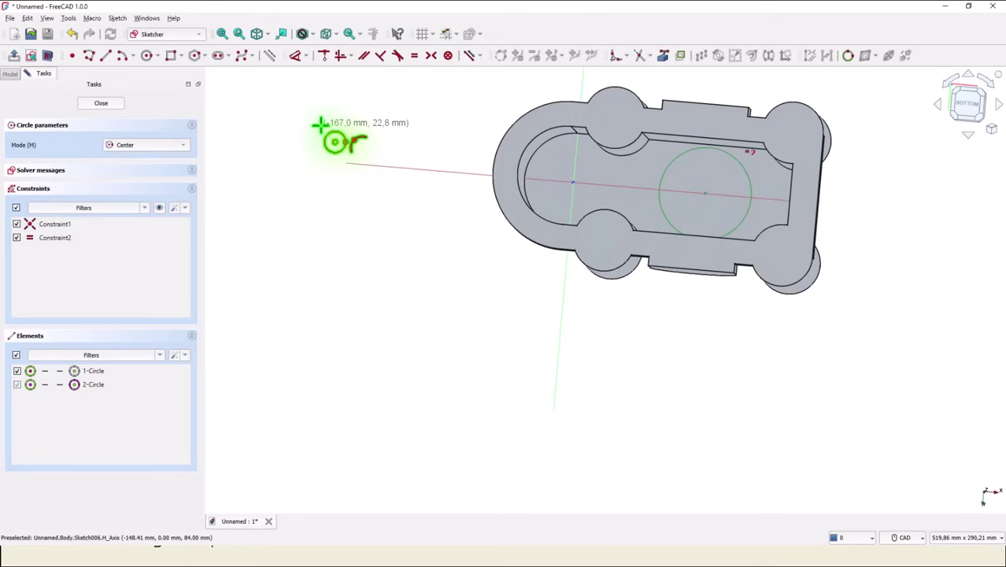
left_click(101, 104)
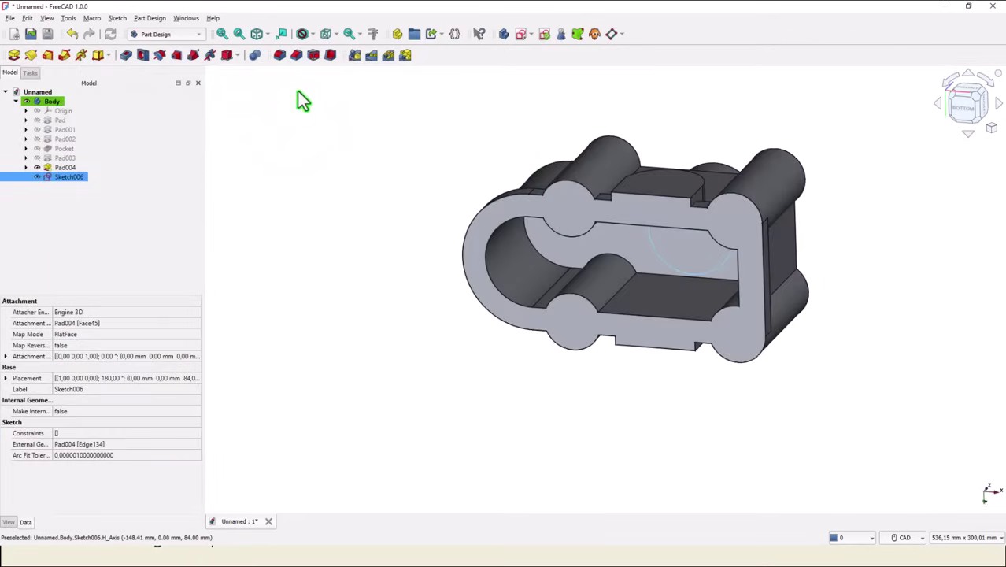
Pad the circle sketched on the pocket's inner floor by 12 mm.
left_click(13, 54)
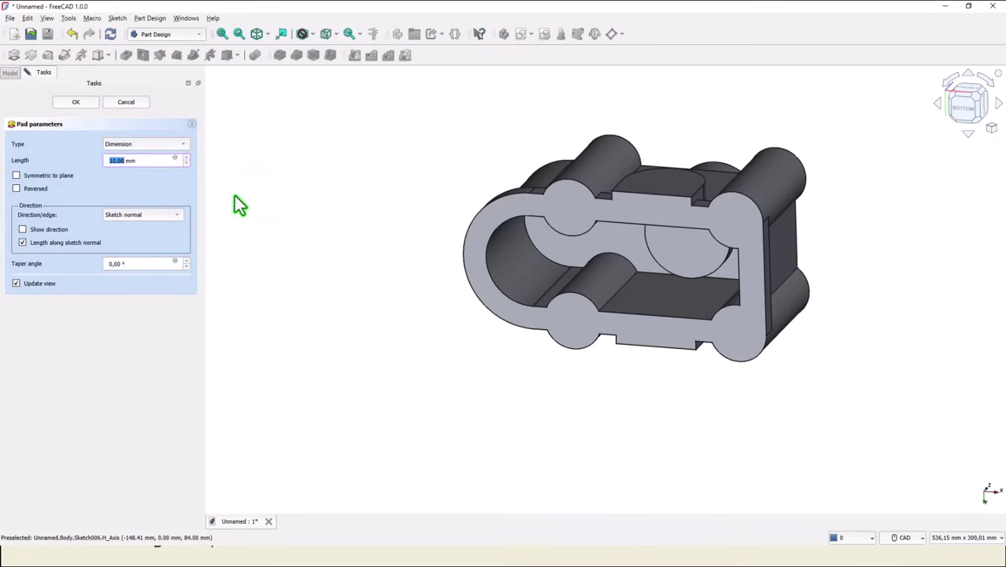
type("12")
left_click(89, 104)
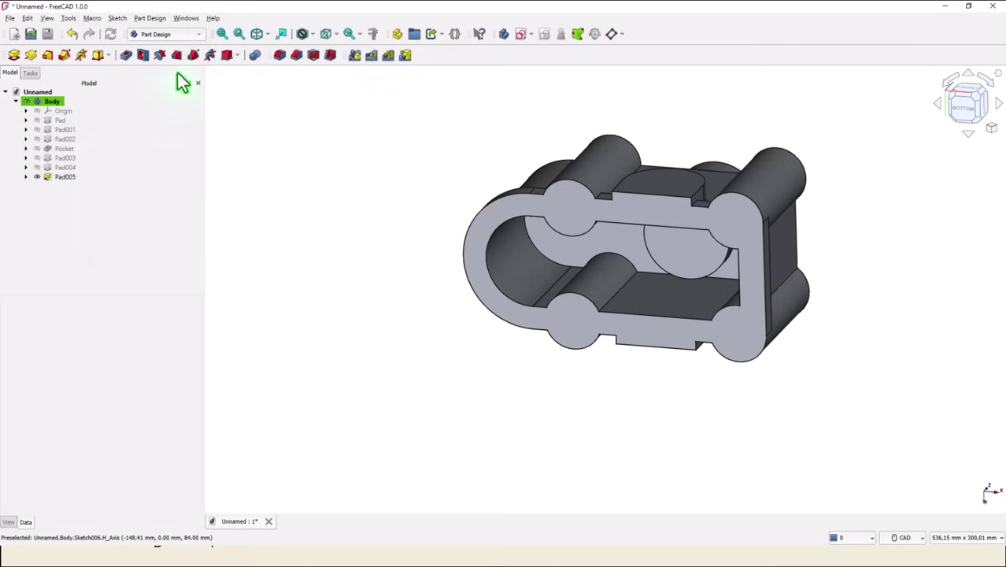
Cut 16 mm diameter through-all holes centred in the corner lobes, using the body's flat upper face as the hole profile.
left_click(222, 36)
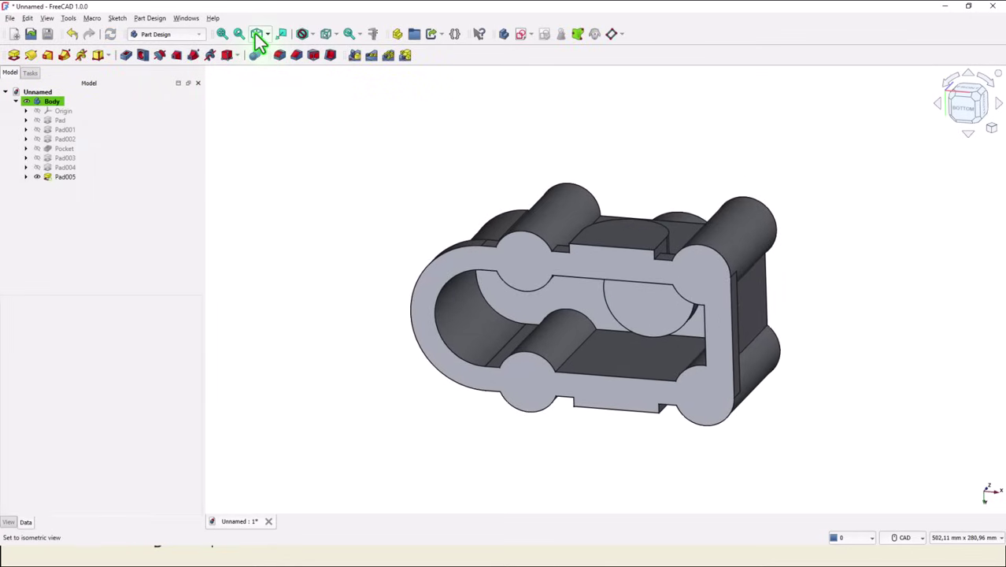
left_click(256, 35)
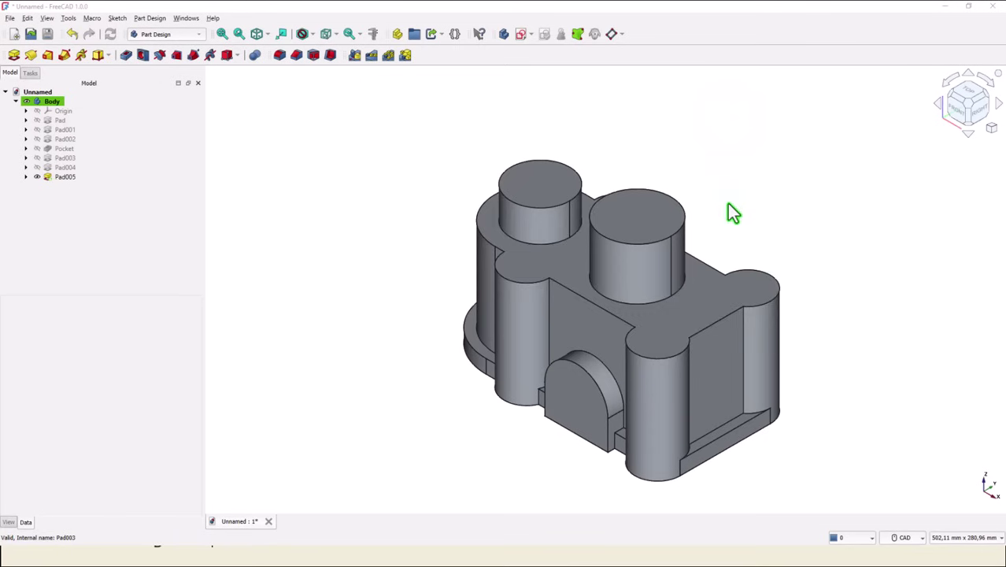
left_click(709, 292)
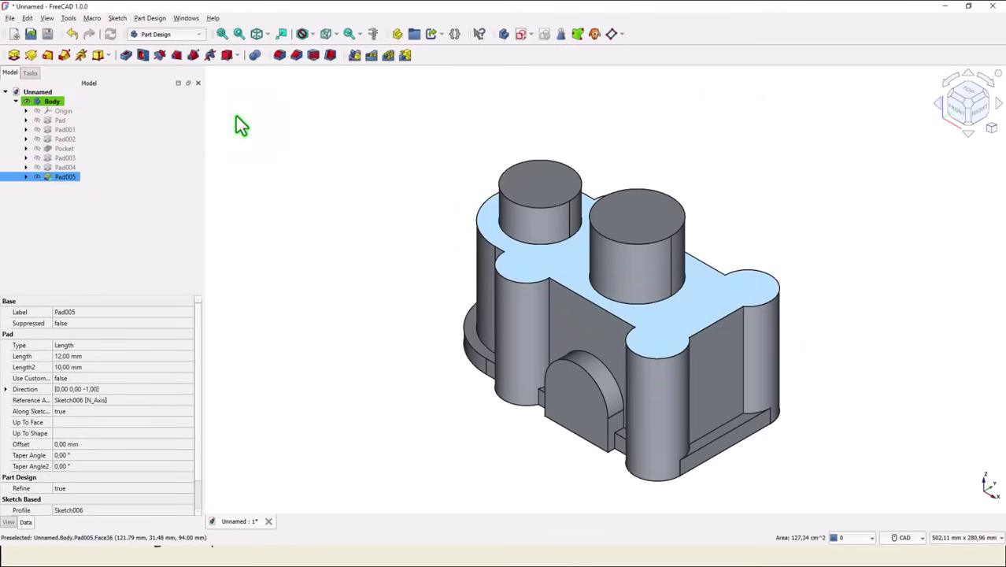
left_click(143, 55)
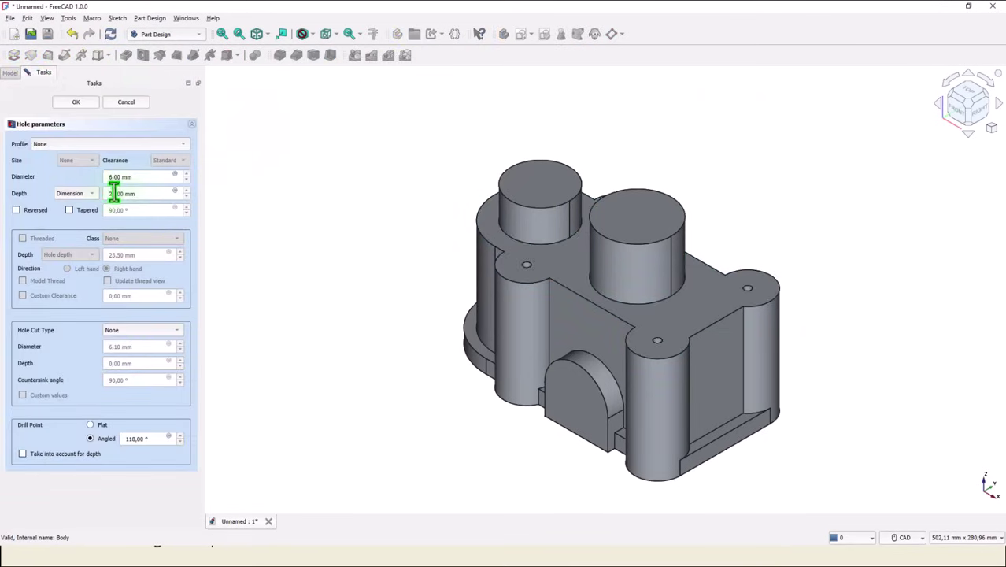
double_click(127, 176)
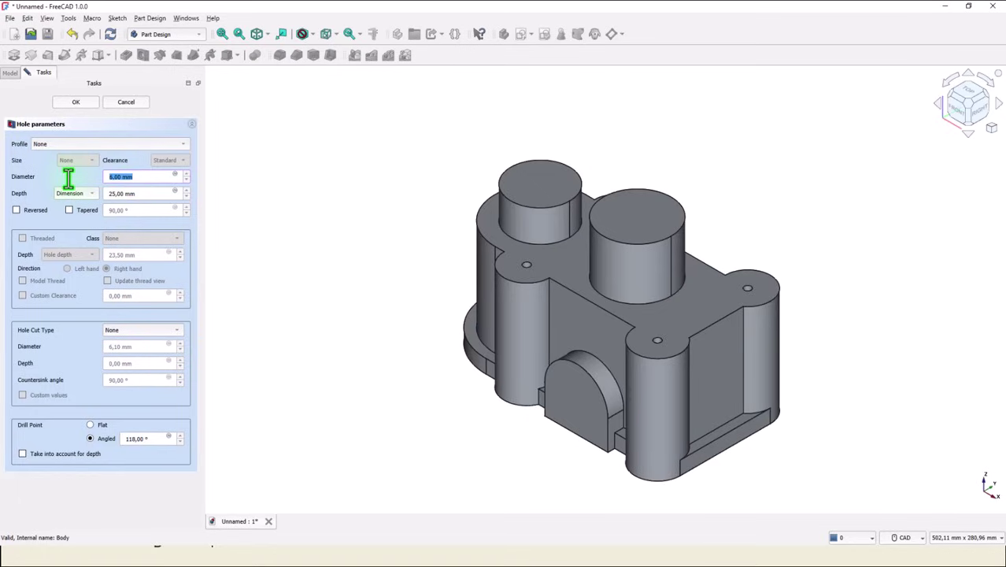
type("16")
left_click(87, 194)
left_click(89, 197)
left_click(87, 204)
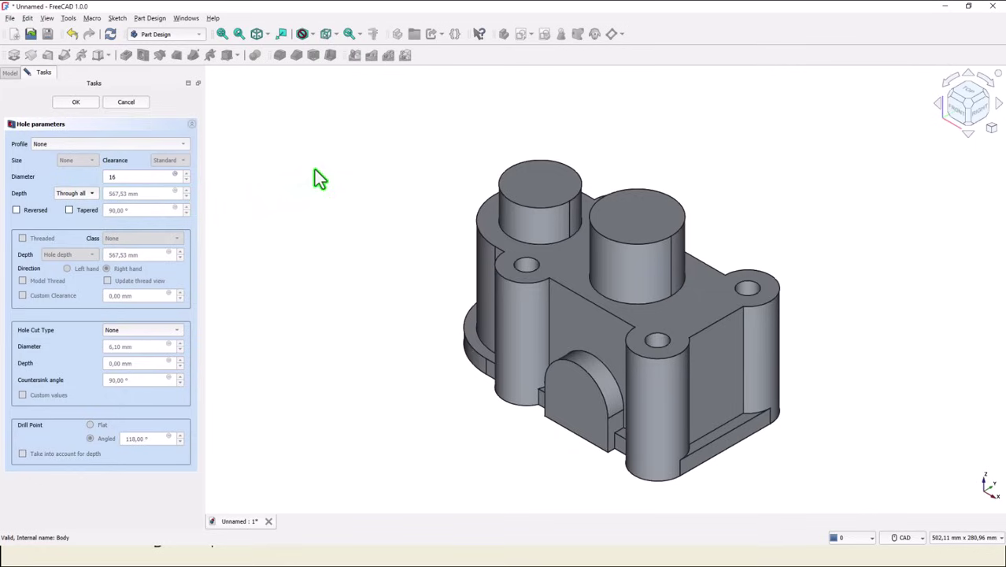
left_click(76, 103)
Cut a 20 mm diameter through-all hole centred in the end face of the narrower cylinder.
left_click(526, 191)
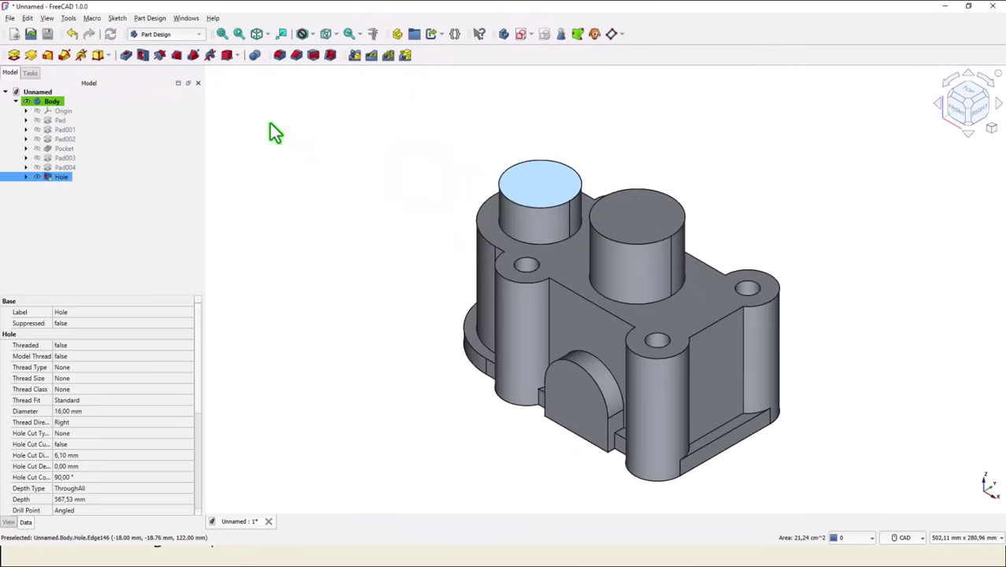
left_click(142, 57)
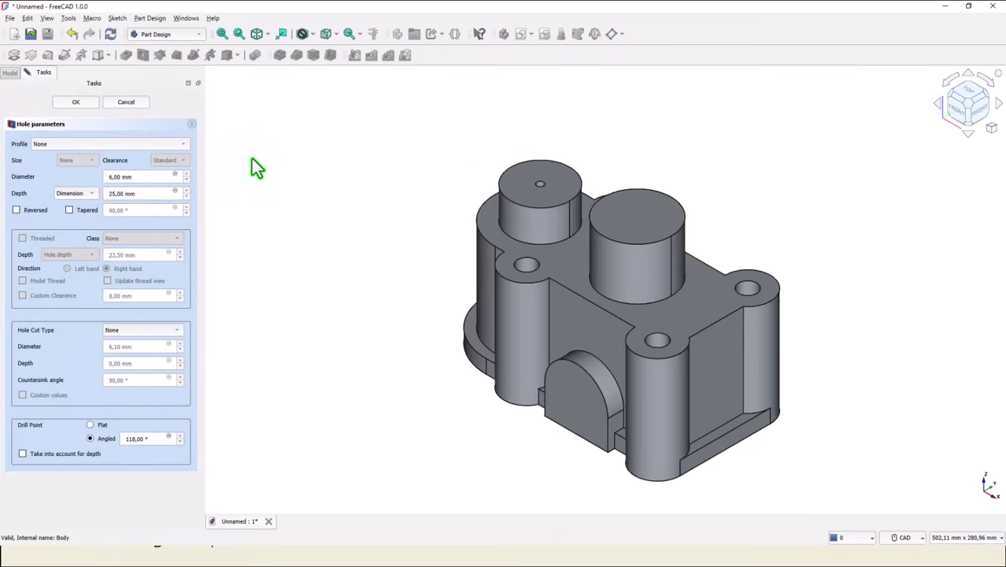
left_click_drag(140, 177, 97, 180)
type("20")
left_click(88, 195)
left_click(86, 205)
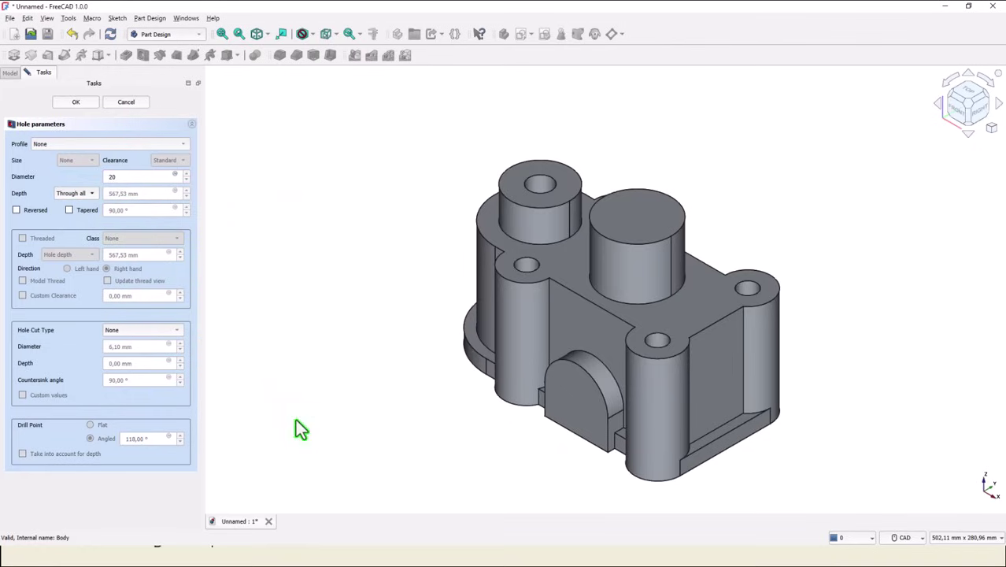
left_click(88, 101)
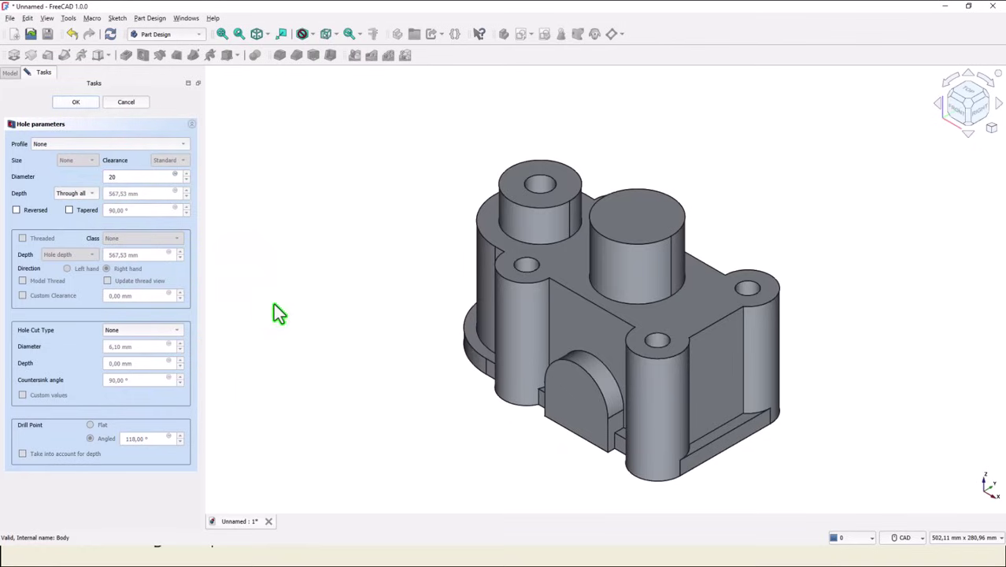
Cut a 28 mm diameter through-all hole from the front face of the side arch.
left_click(575, 411)
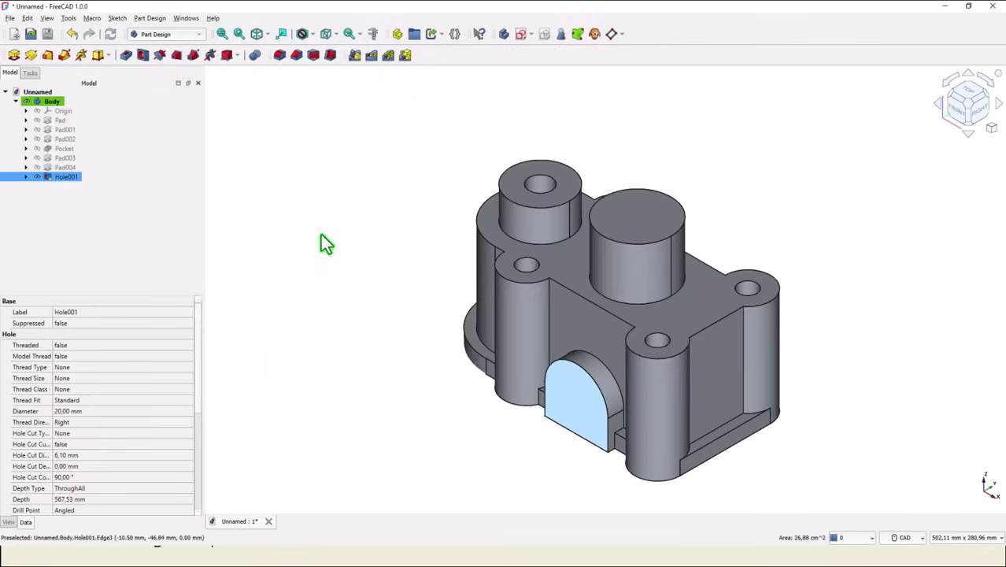
left_click(142, 55)
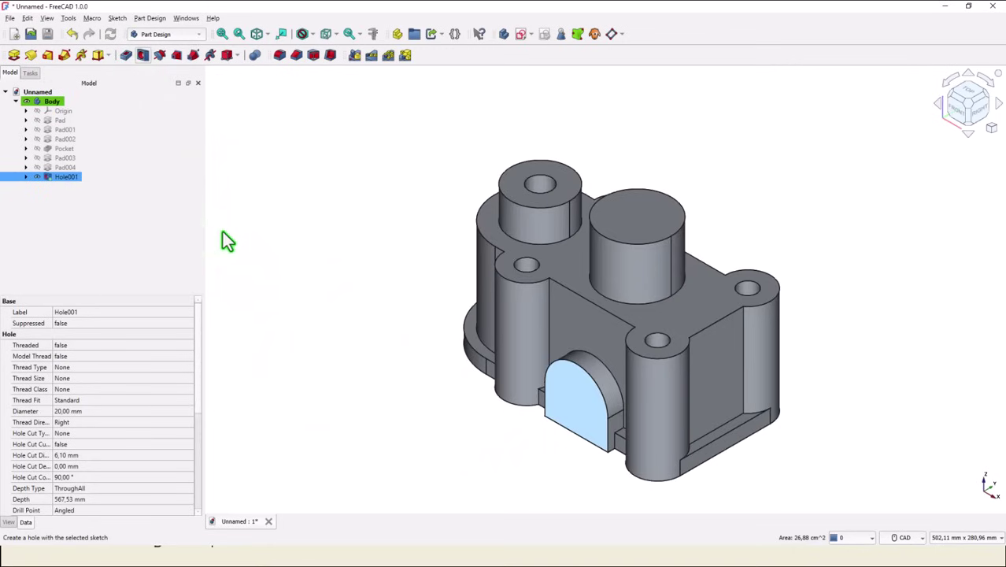
left_click_drag(135, 177, 94, 176)
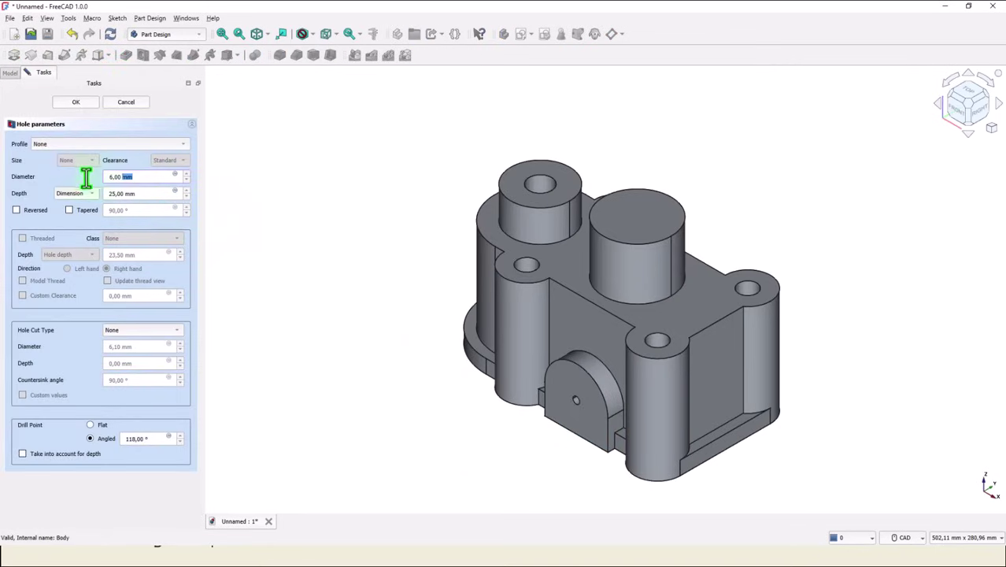
type("28")
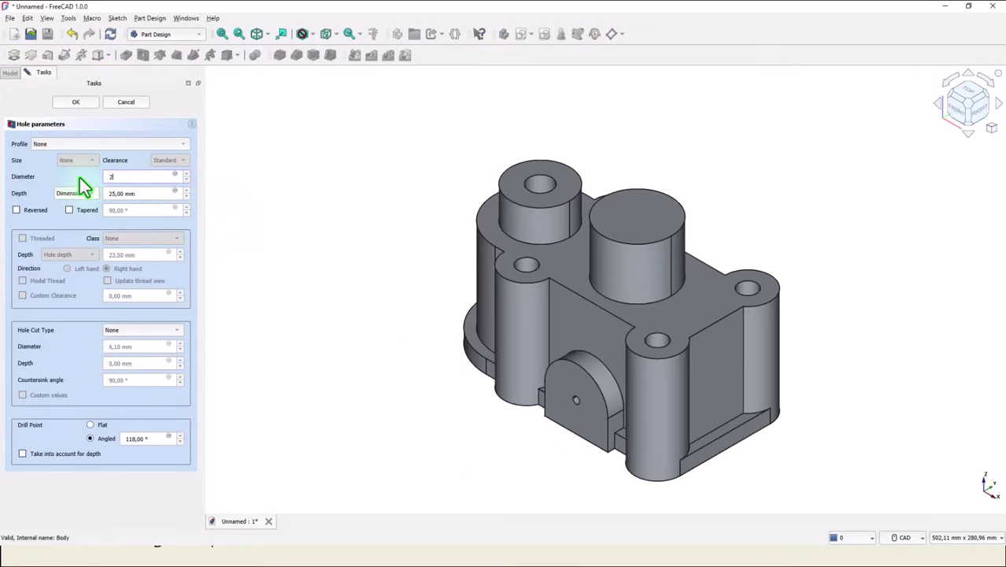
left_click(85, 195)
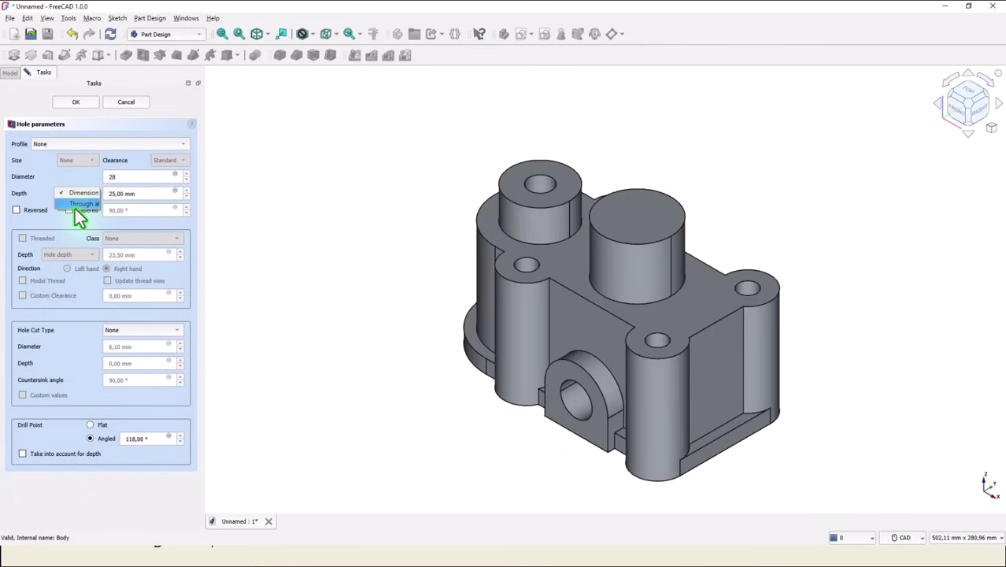
left_click(75, 208)
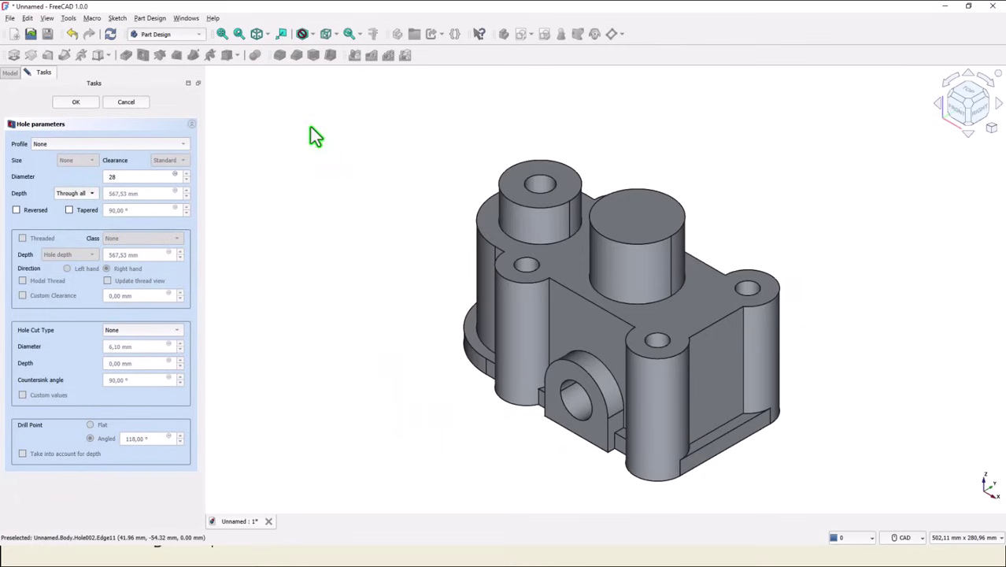
left_click(87, 105)
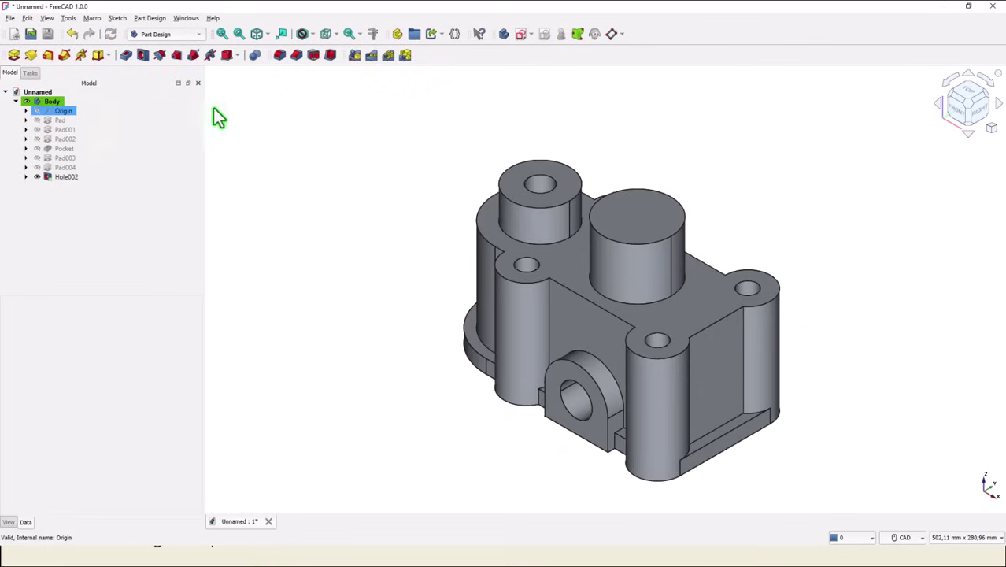
Create a 28 mm diameter through-all hole centred in the end face of the wider cylinder.
left_click(634, 213)
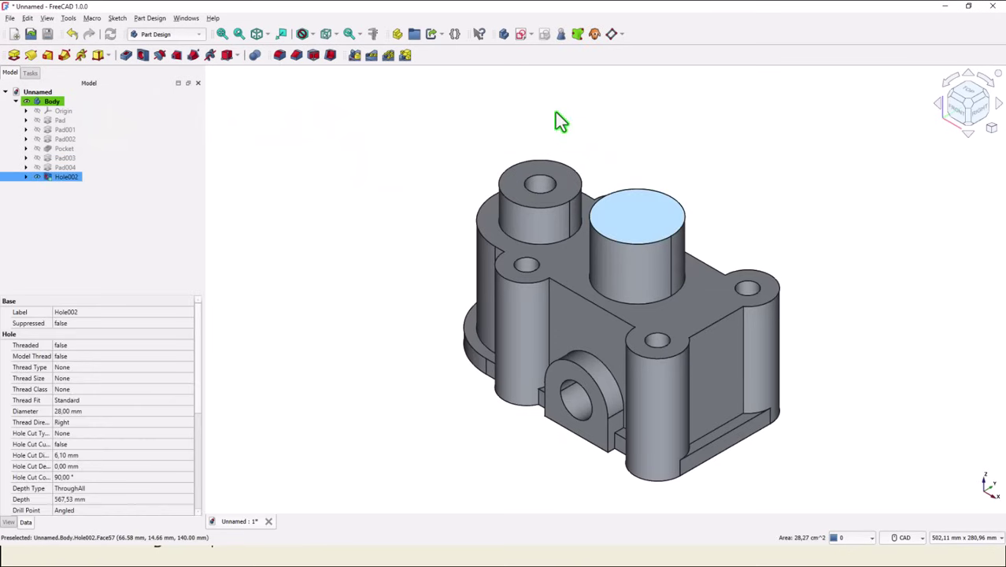
left_click(144, 56)
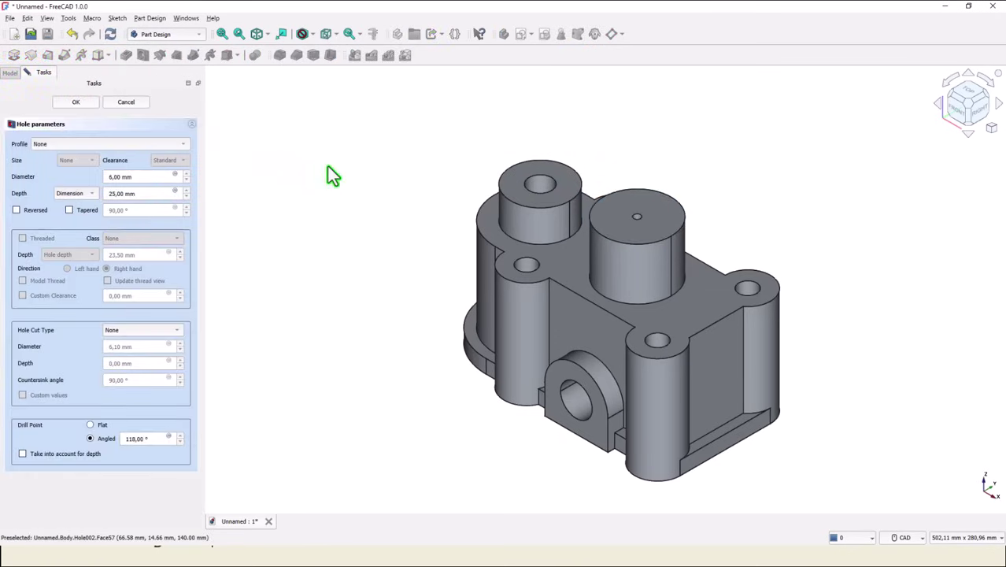
left_click_drag(132, 177, 82, 177)
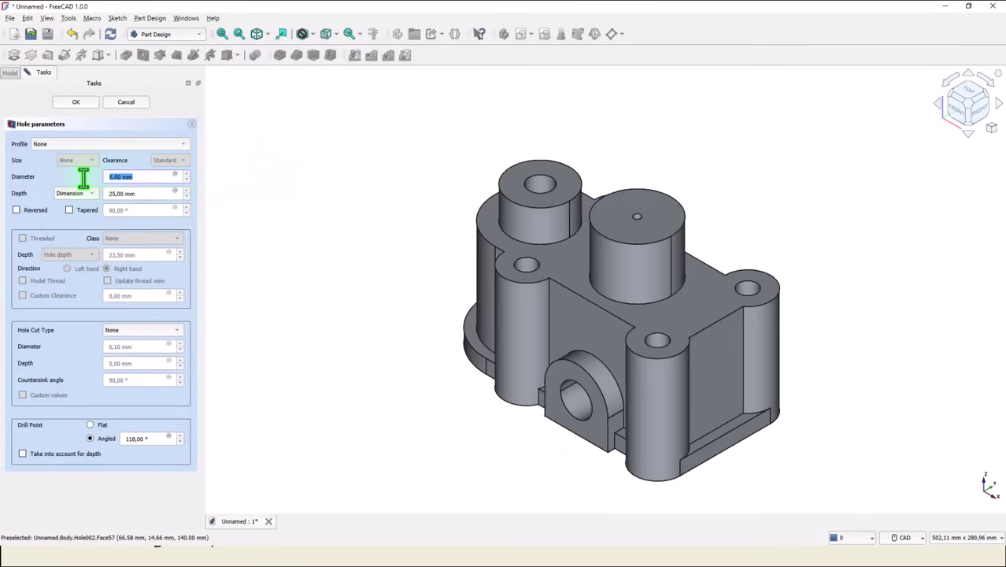
type("28")
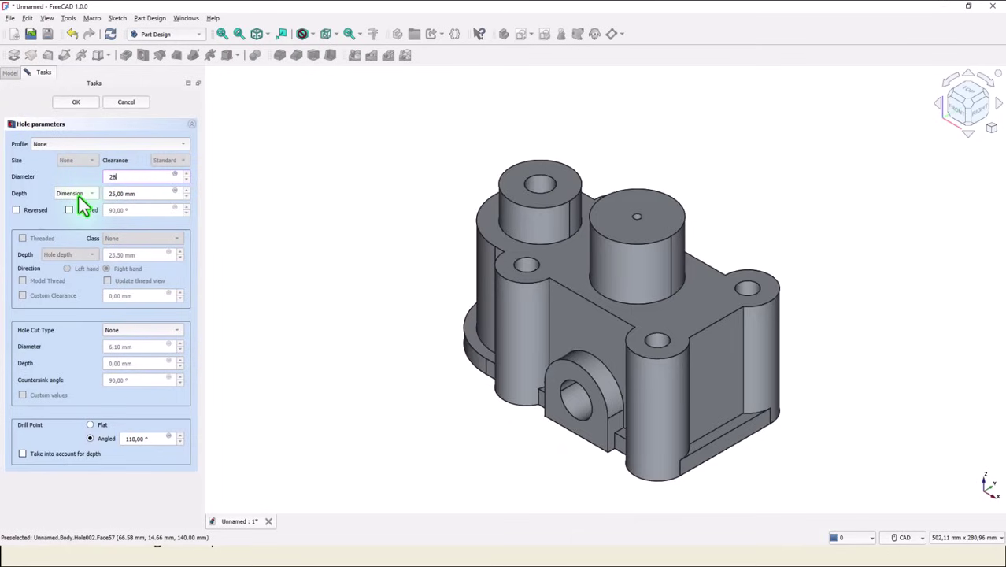
left_click(79, 197)
left_click(91, 204)
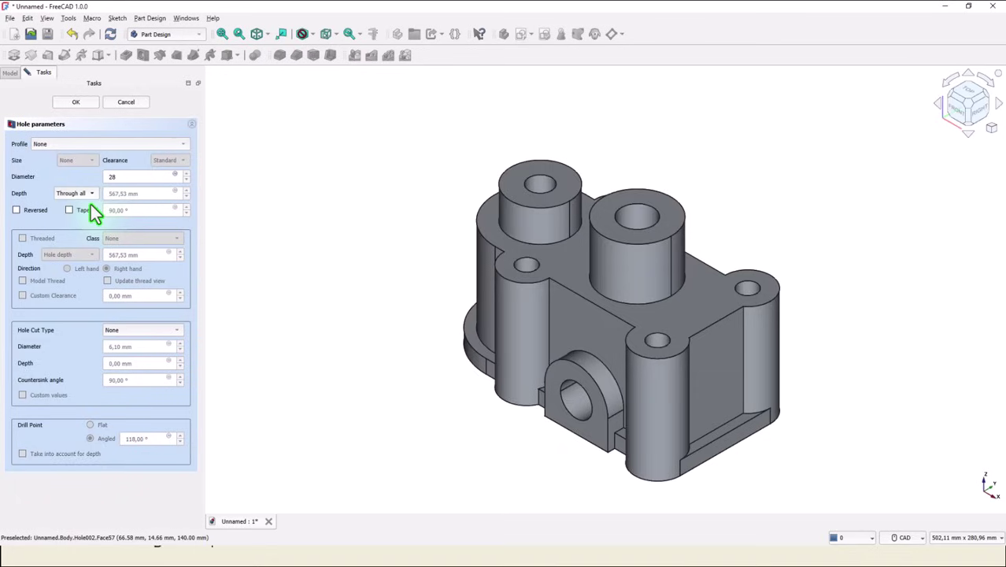
Add a counterbore 46 mm in diameter and 6 mm deep to the wider cylinder's hole and finish the hole.
left_click(140, 332)
left_click(137, 340)
left_click_drag(139, 347, 118, 347)
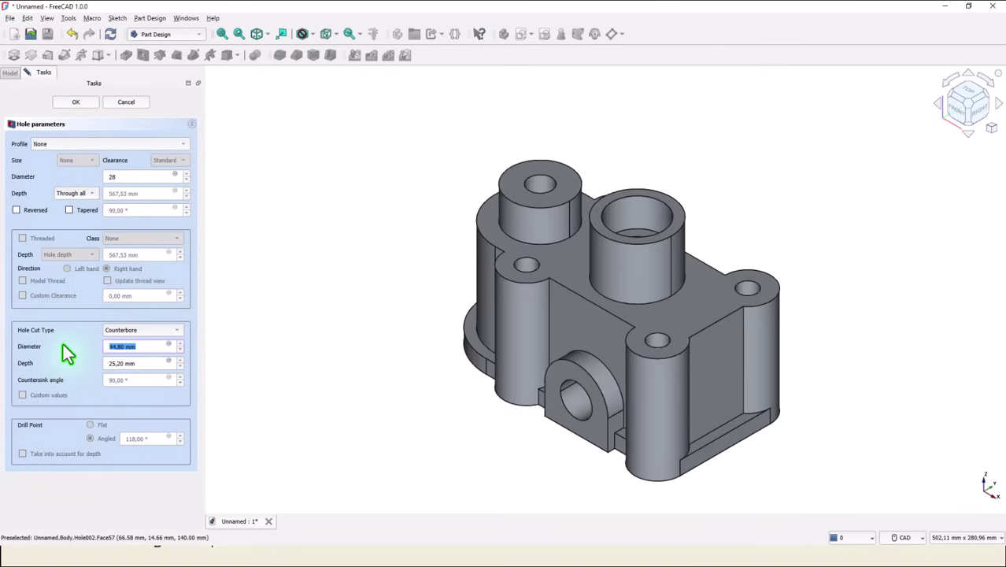
type("46")
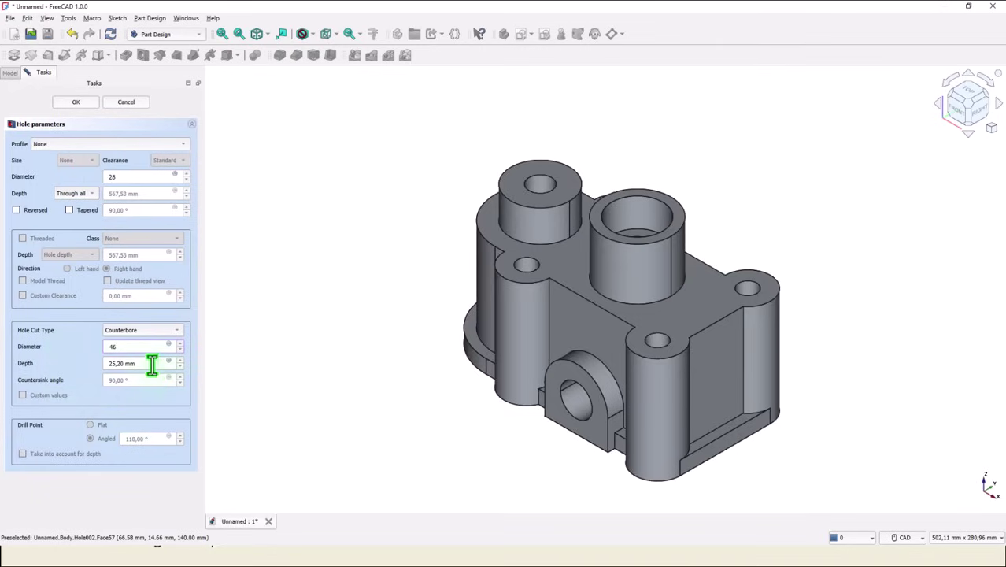
left_click_drag(151, 363, 72, 374)
type("6")
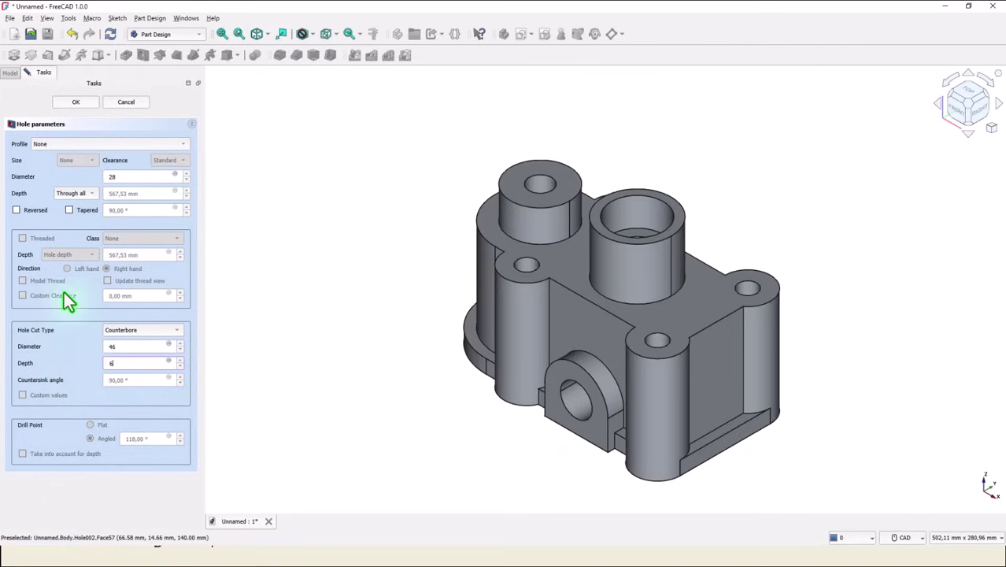
left_click(74, 104)
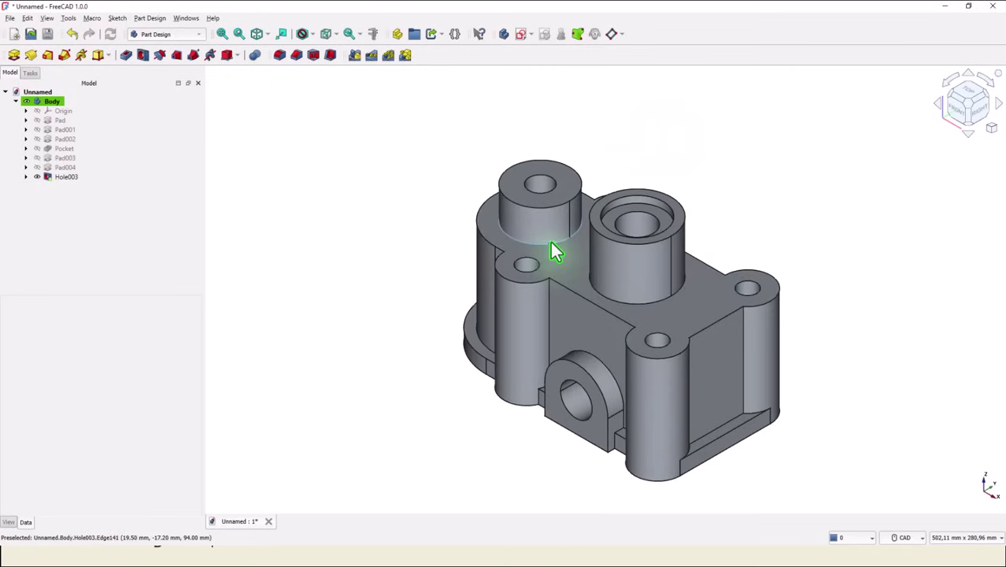
Fillet the base edges of both cylinders, where they meet the body, with a 4 mm radius.
left_click(549, 249)
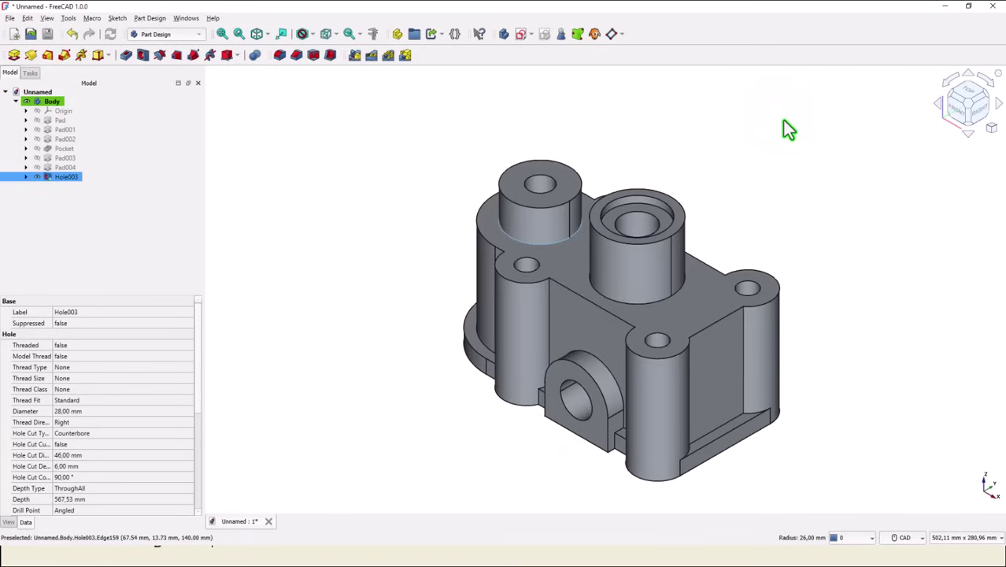
left_click(660, 305, "ctrl")
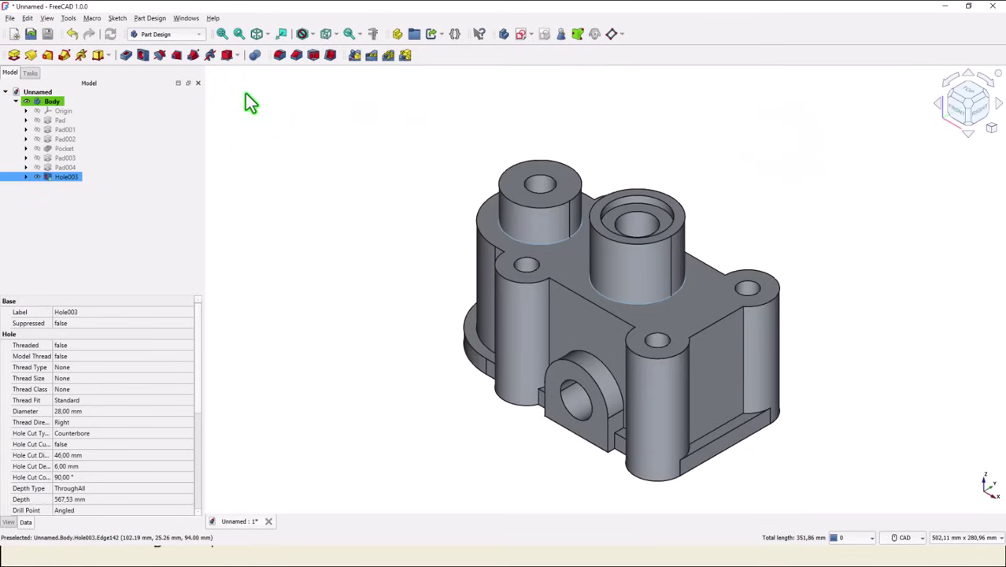
left_click(279, 56)
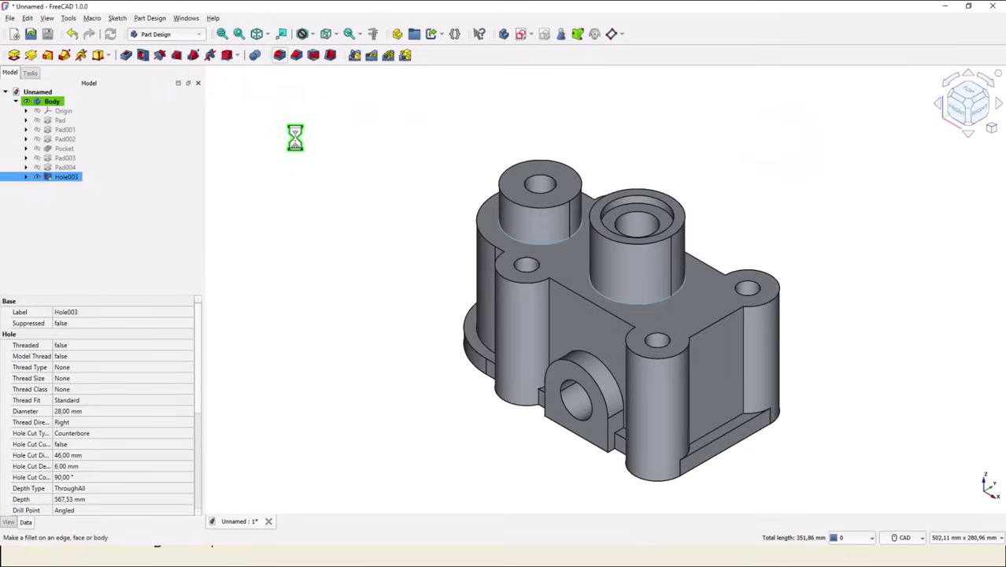
type("4")
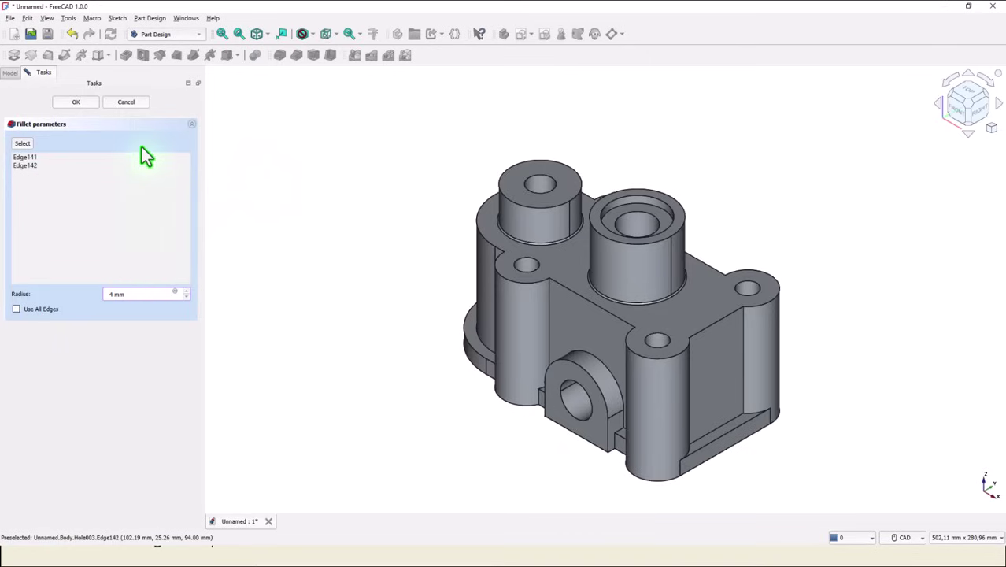
left_click(75, 102)
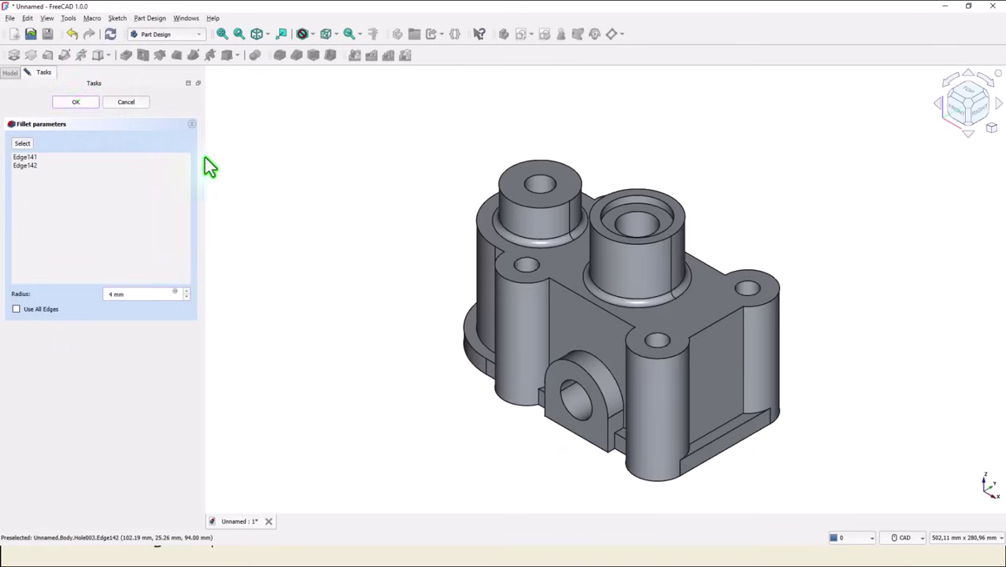